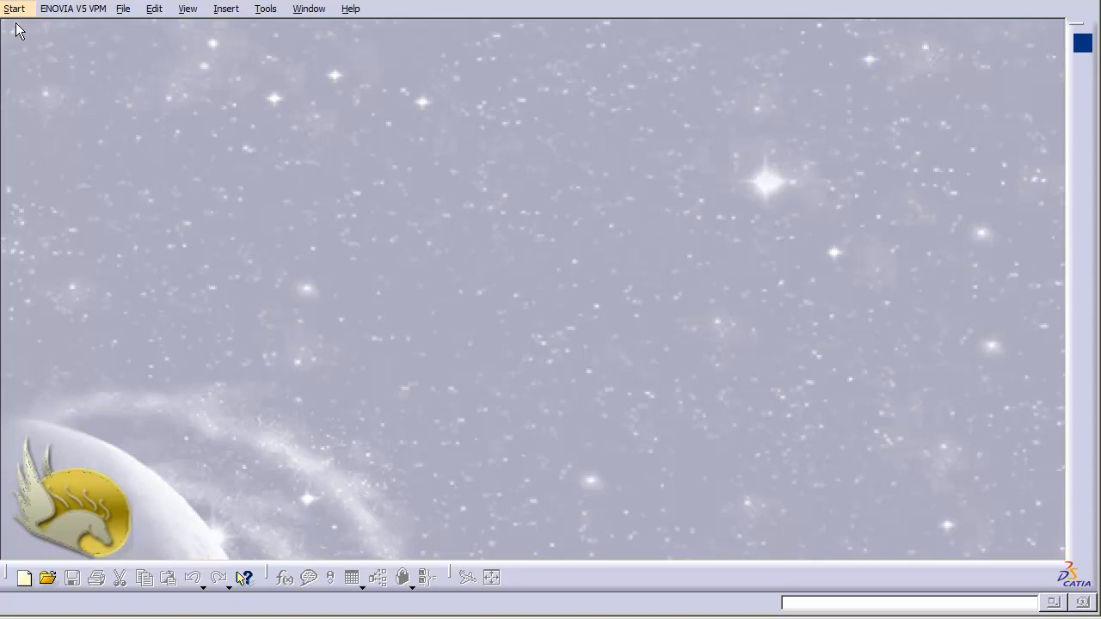
Create a new part in the Generative Sheetmetal Design workbench with hybrid design enabled and the default part name
click(14, 9)
mouse_move(206, 52)
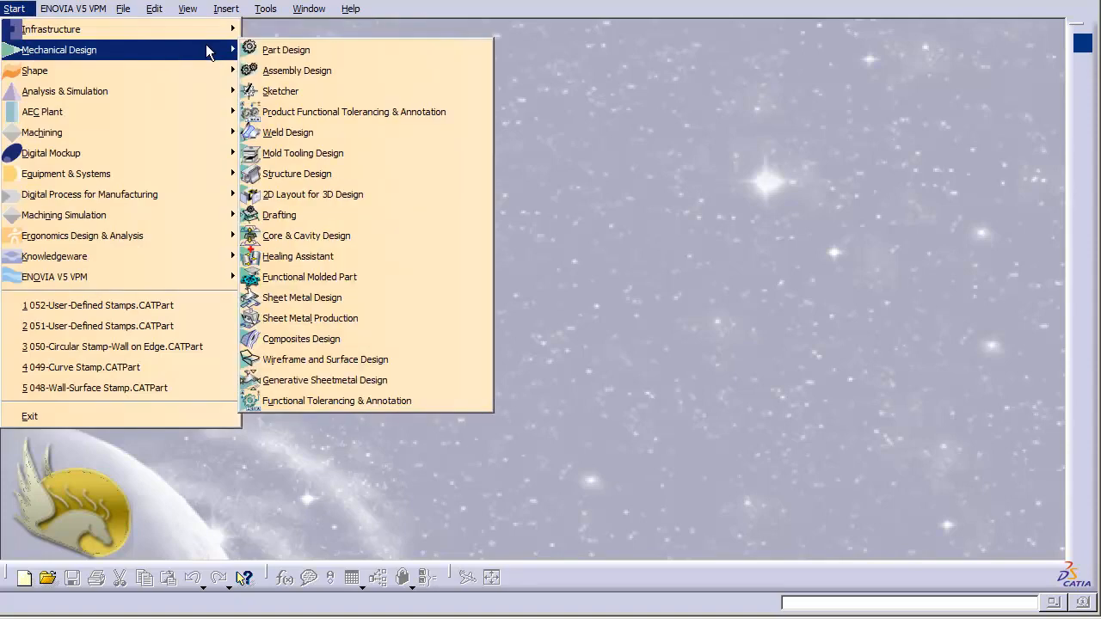
click(366, 382)
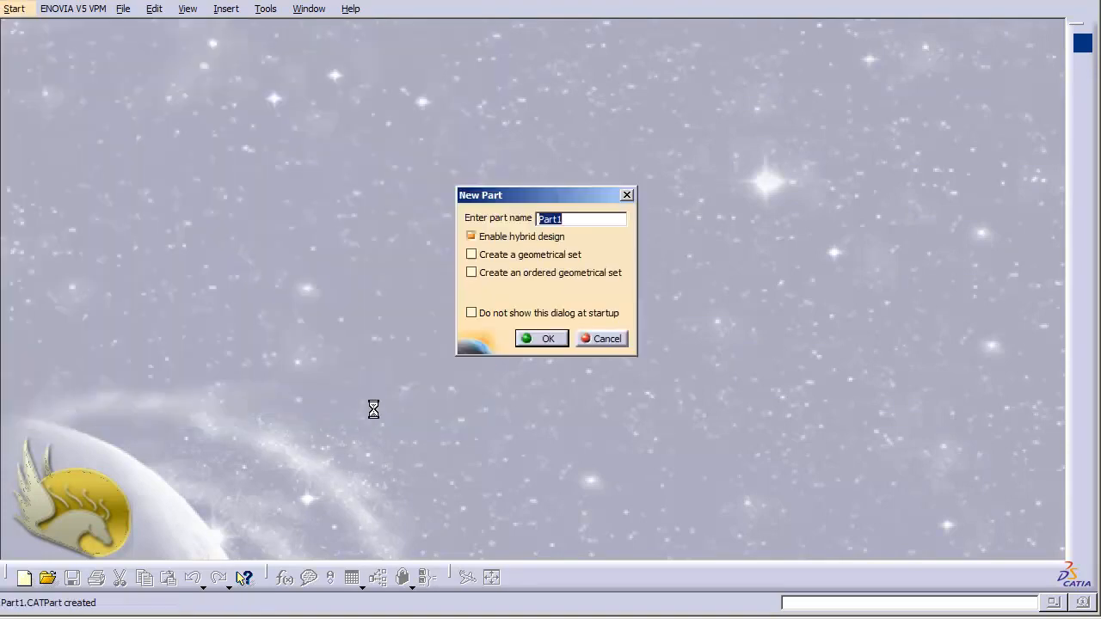
click(527, 339)
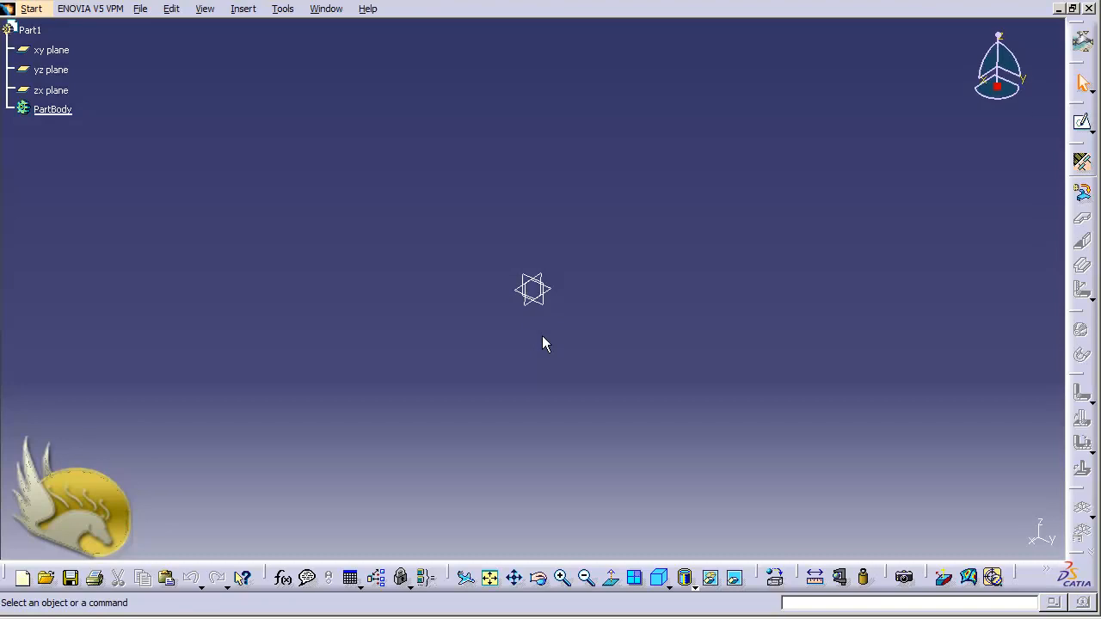
Define the sheet metal parameters with the bend extremities set to Tangent
click(254, 13)
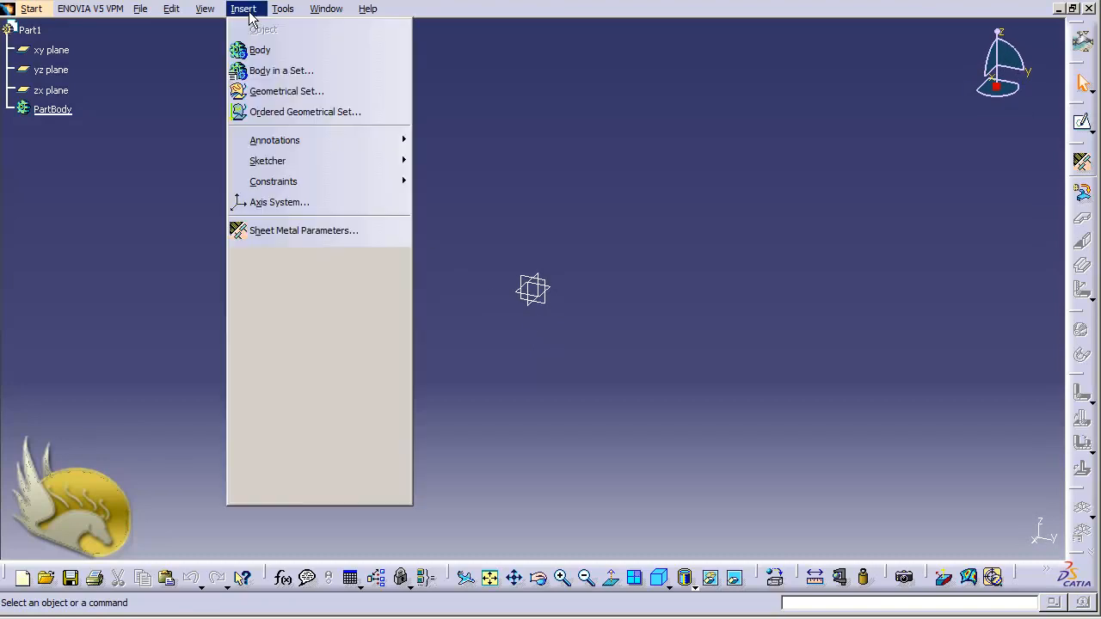
click(305, 230)
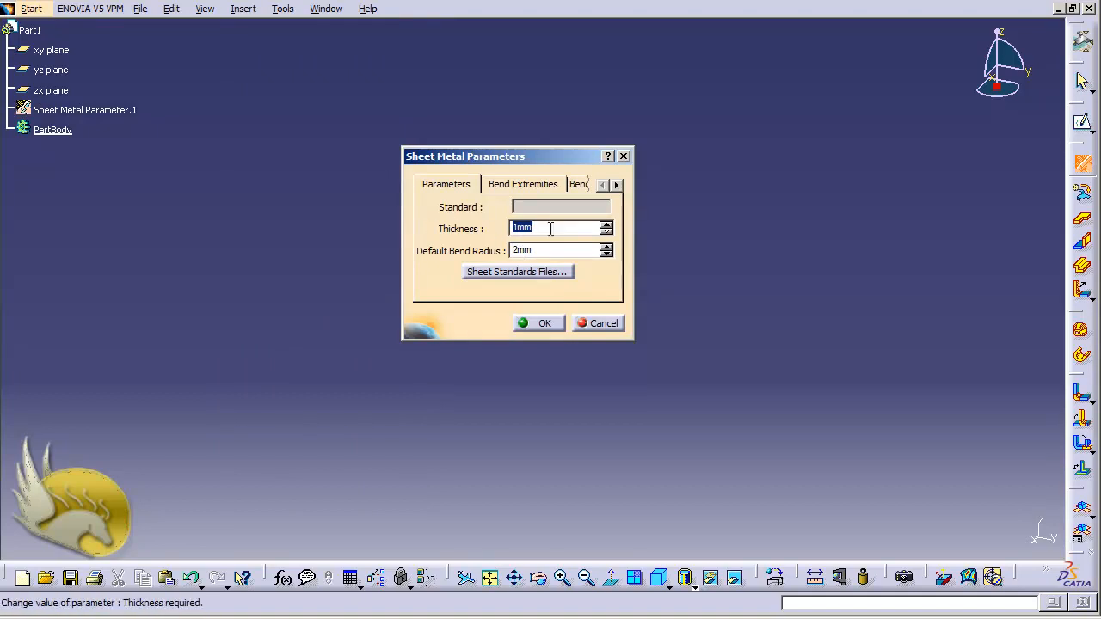
click(525, 189)
click(522, 208)
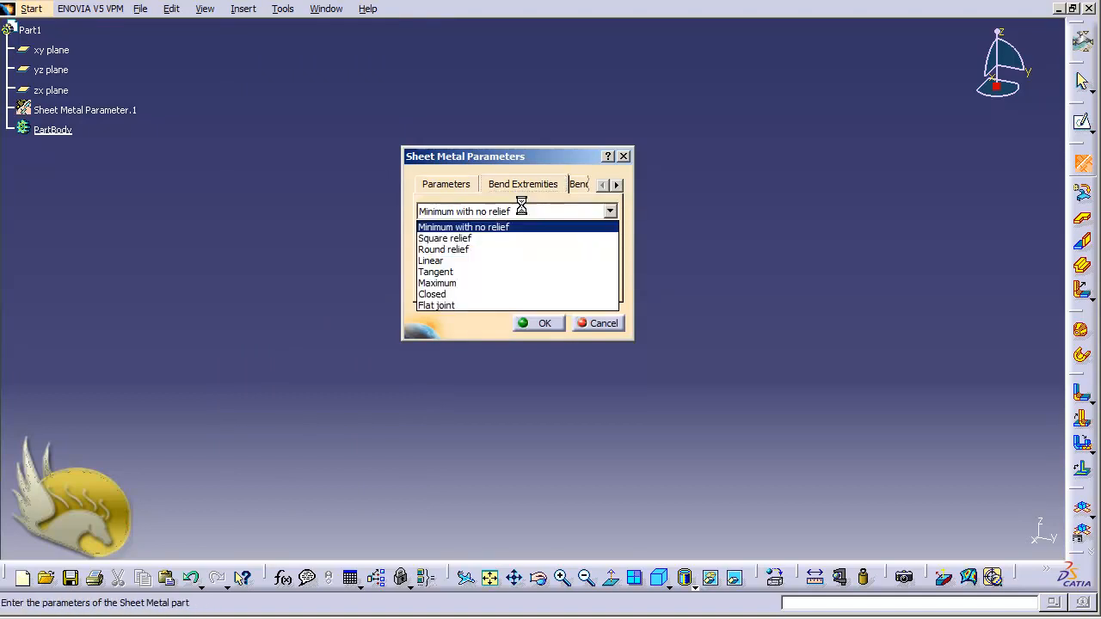
click(514, 273)
Remove the formula driving the bend allowance K Factor, set the factor to 0.4 and accept the sheet metal parameters
click(579, 186)
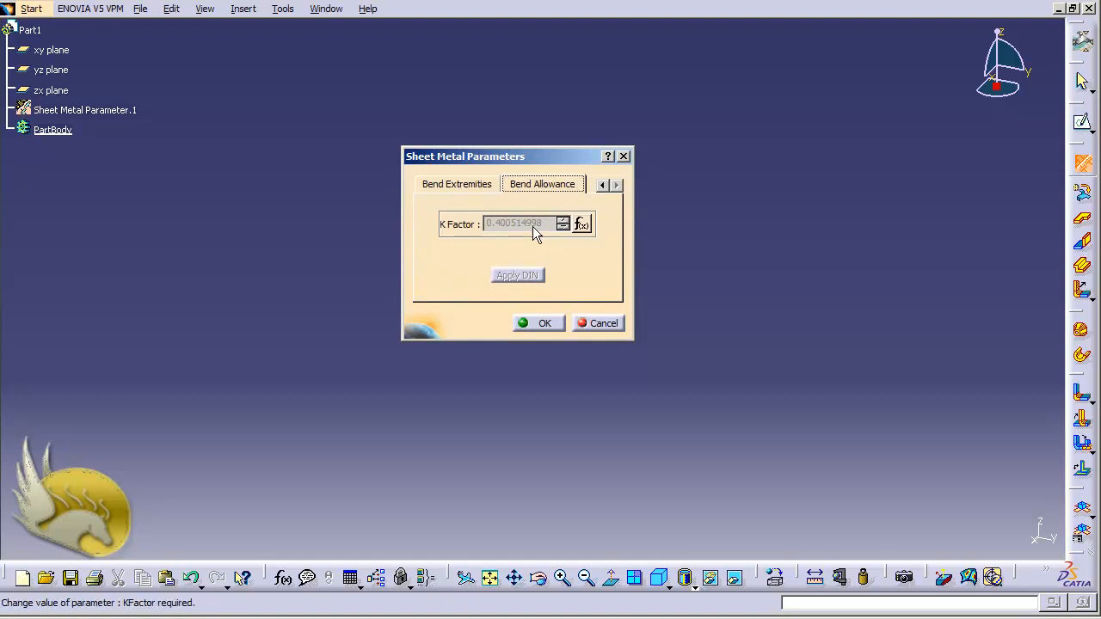
right_click(534, 228)
mouse_move(590, 247)
click(692, 280)
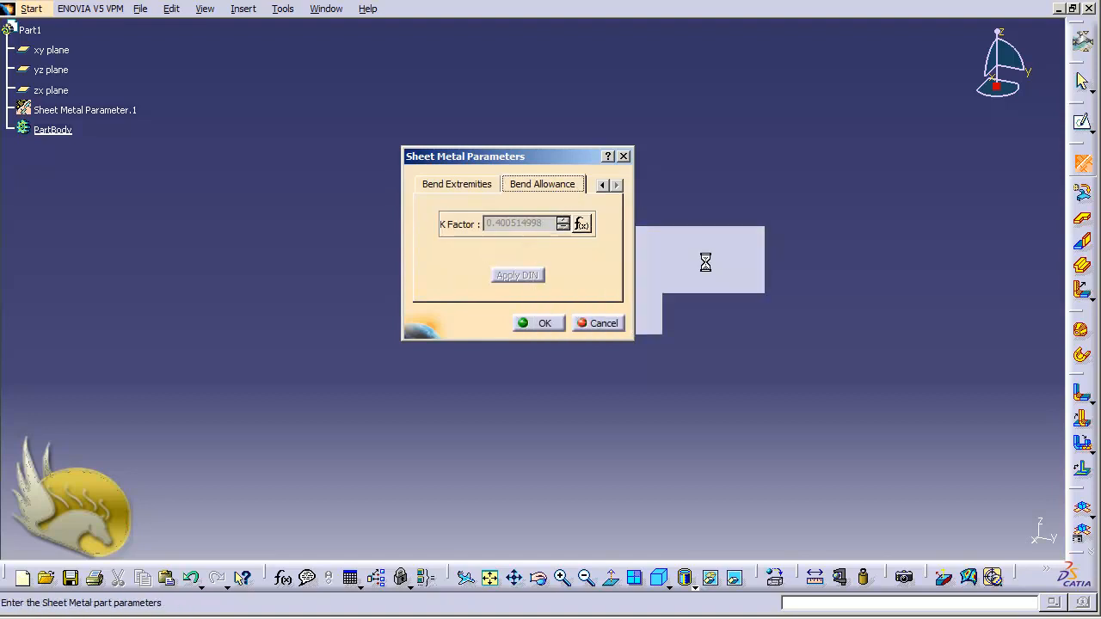
drag(544, 224, 499, 224)
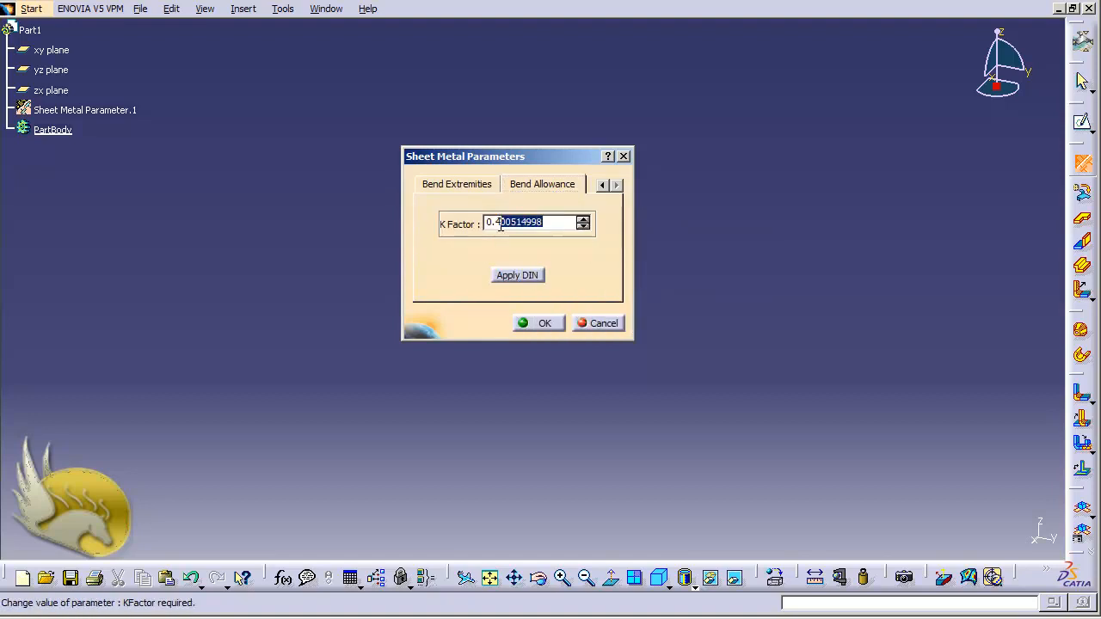
key(BackSpace)
key(Return)
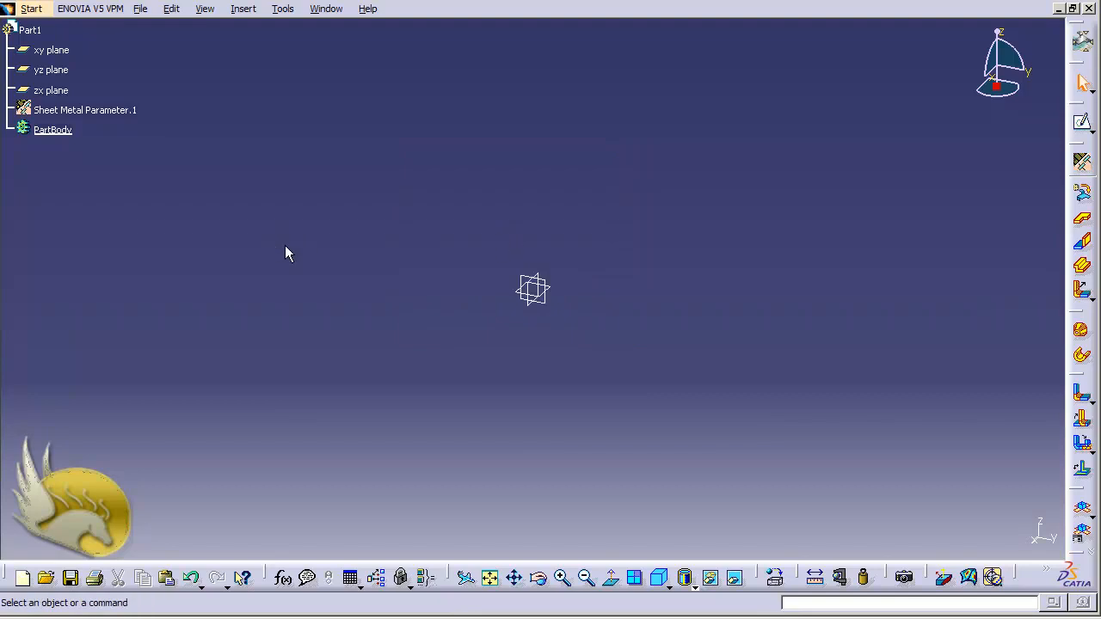
Sketch an upright rectangle about 200 mm wide and 450 mm high around the origin on the yz plane
click(69, 74)
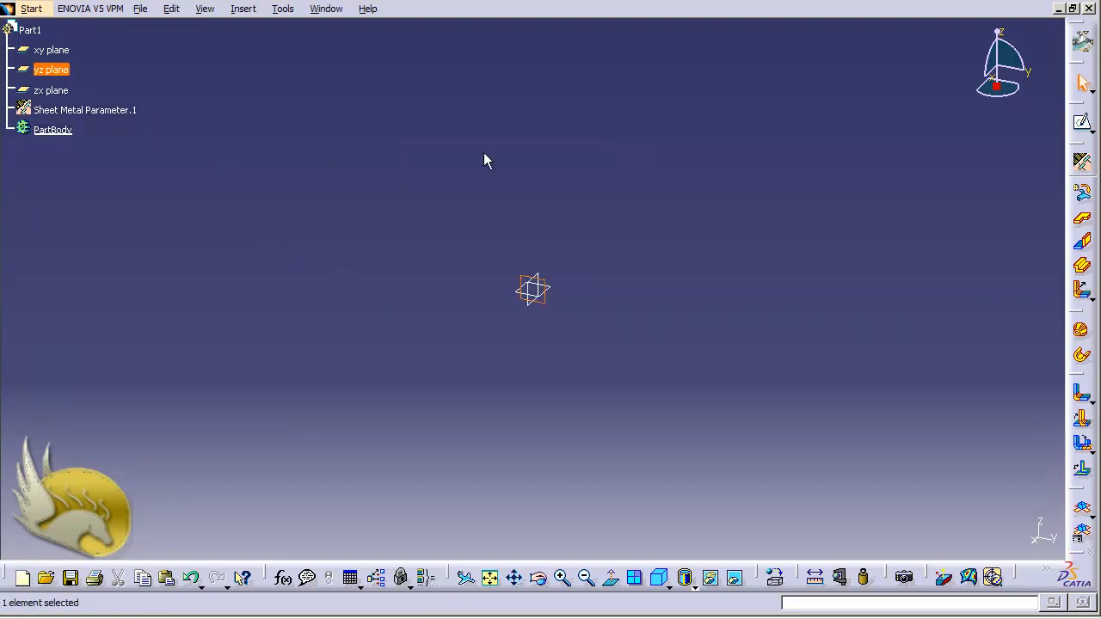
click(1083, 122)
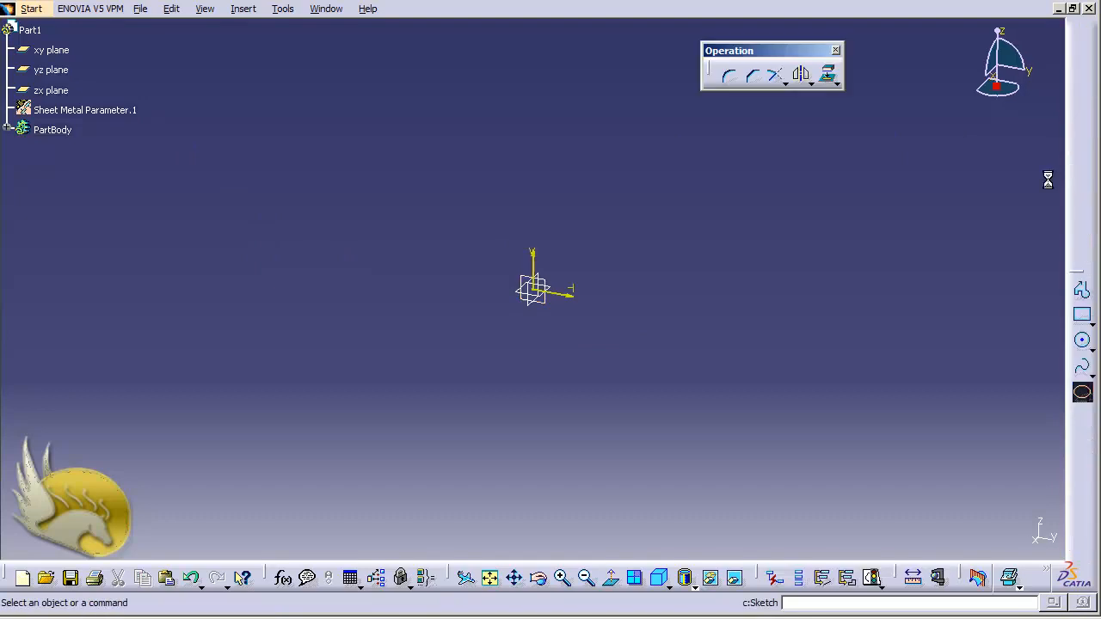
click(586, 577)
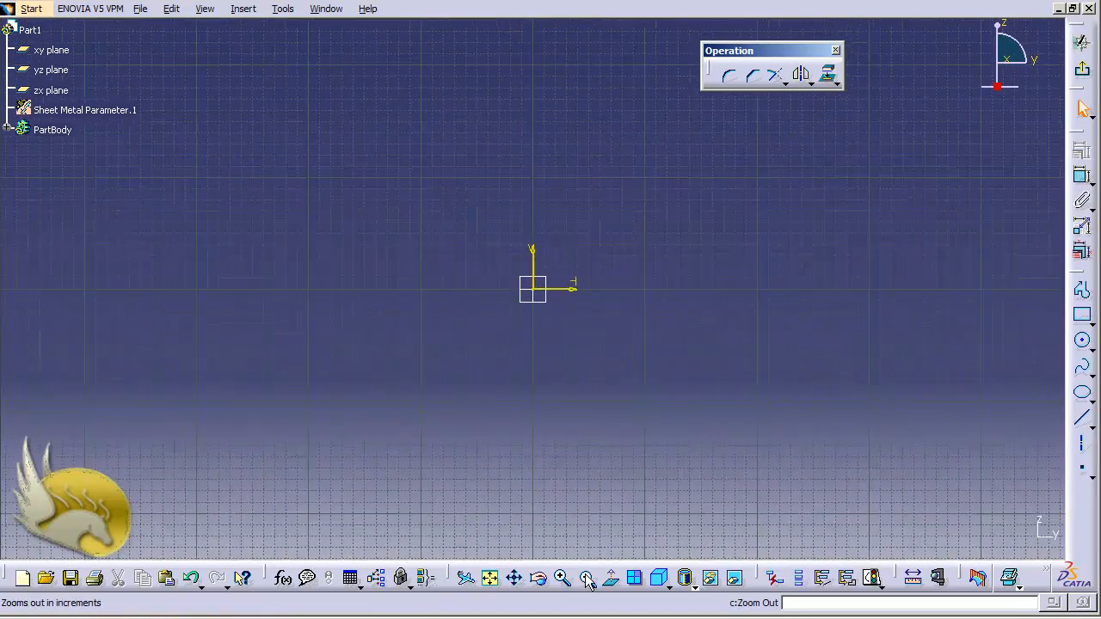
click(1086, 323)
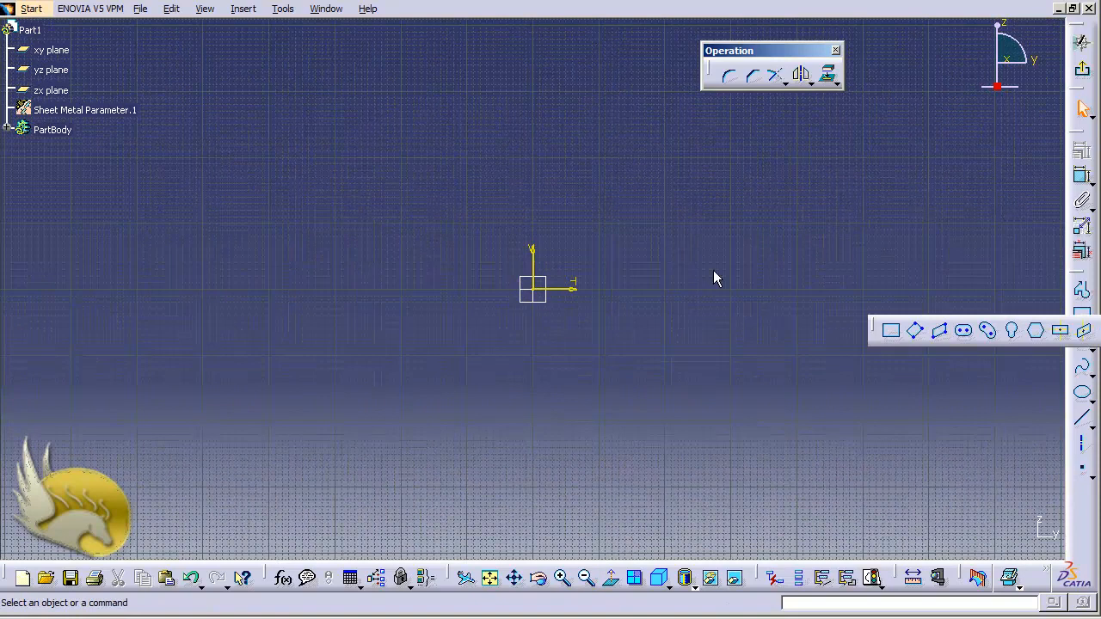
click(890, 331)
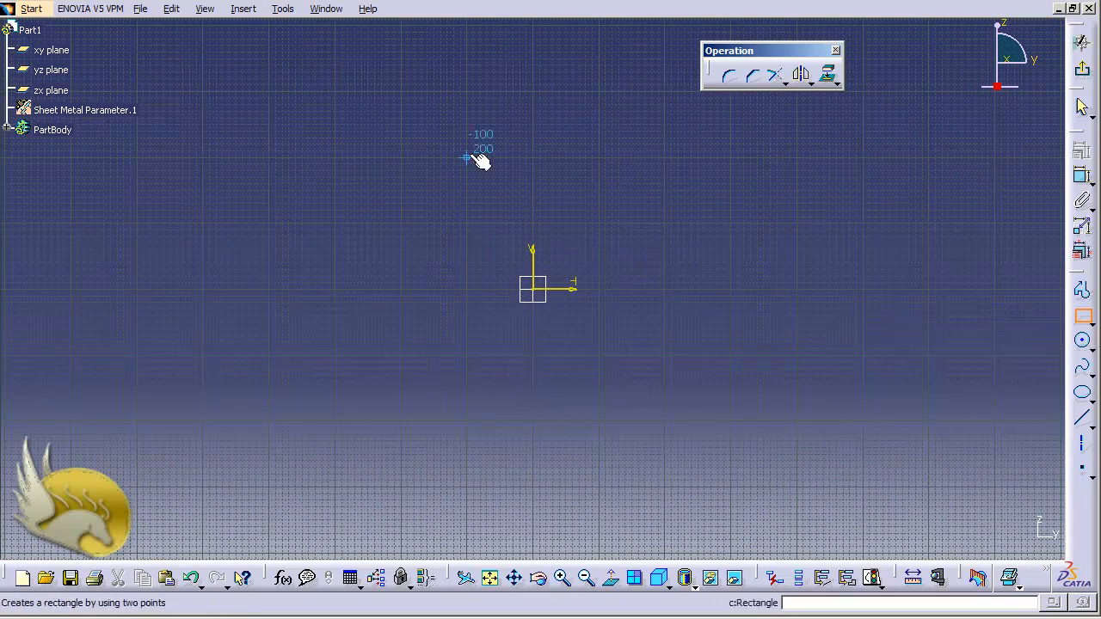
click(479, 137)
click(613, 434)
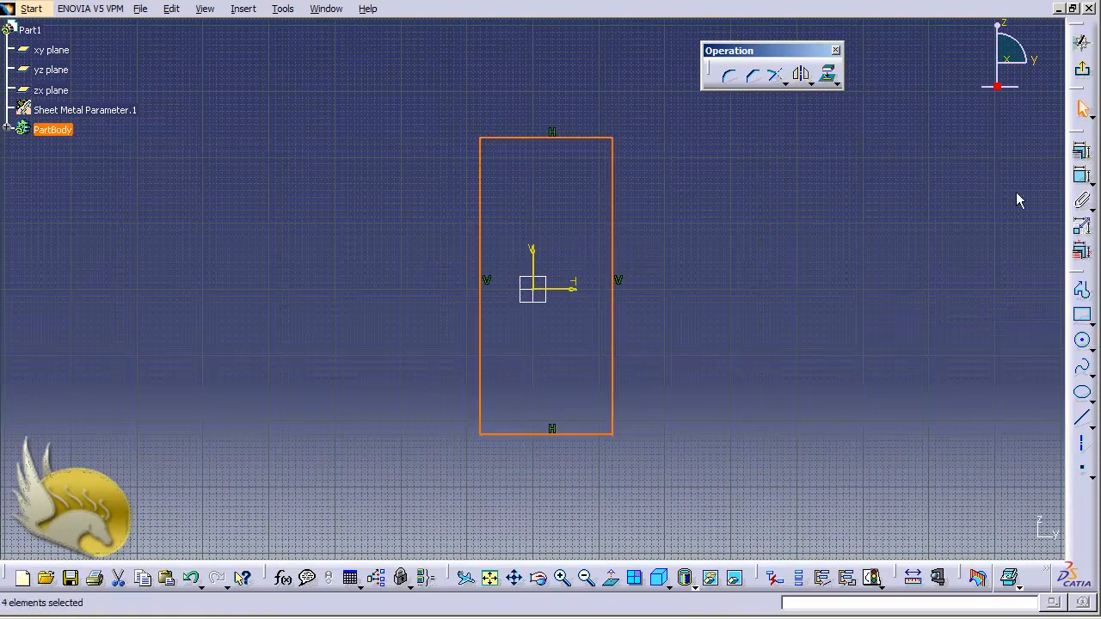
Dimension the rectangle's height and width, setting the height to 420 mm
click(1082, 176)
click(618, 249)
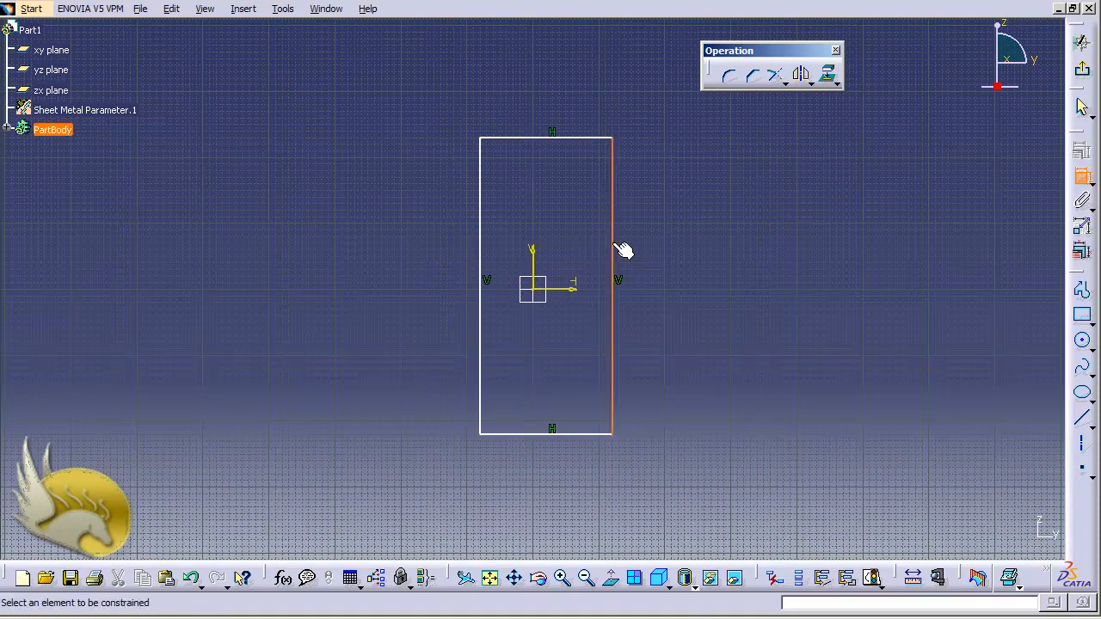
click(659, 245)
double_click(661, 243)
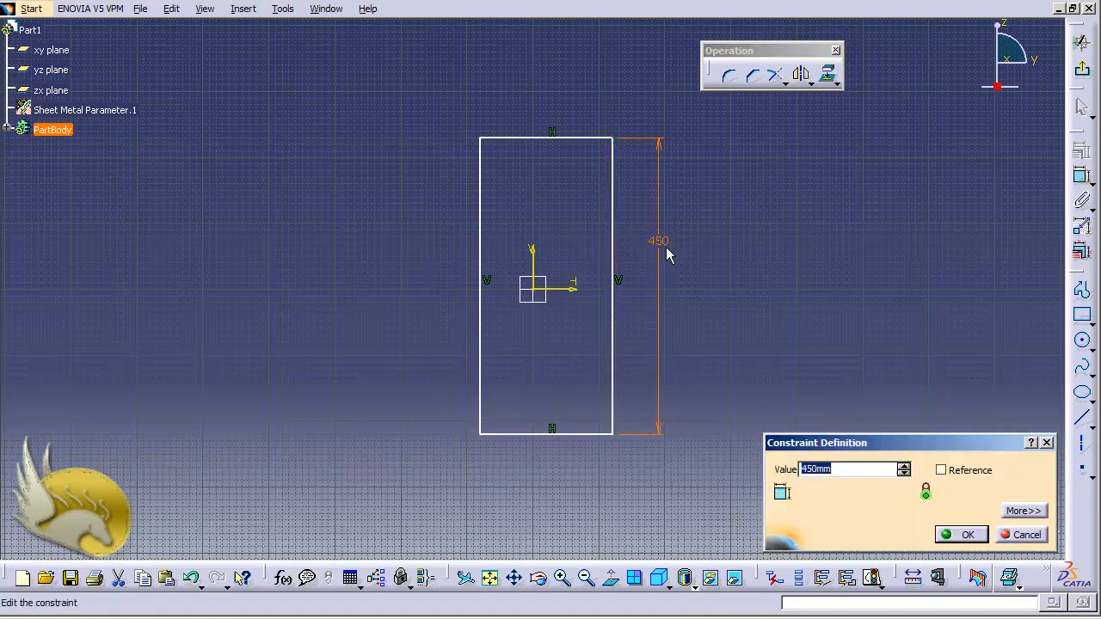
text(420)
key(Return)
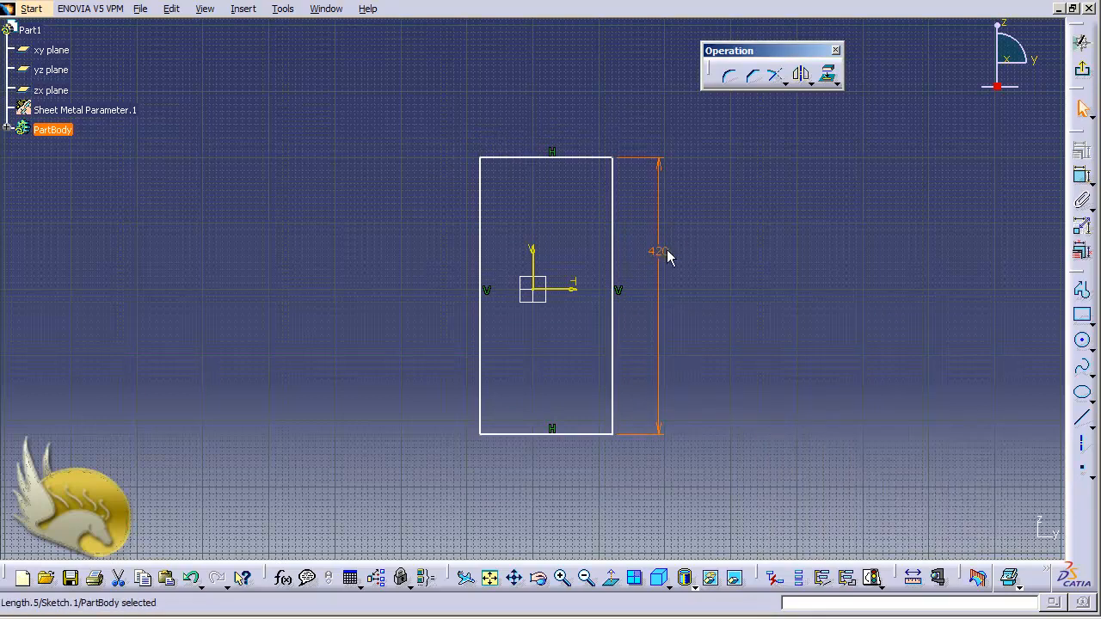
click(1081, 175)
click(533, 159)
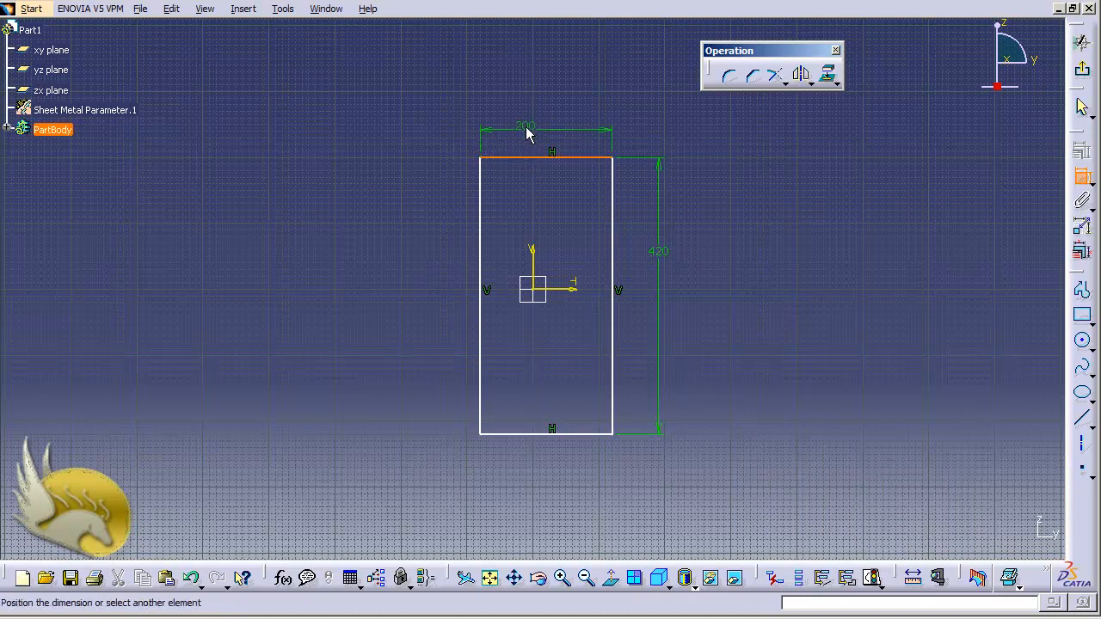
click(529, 129)
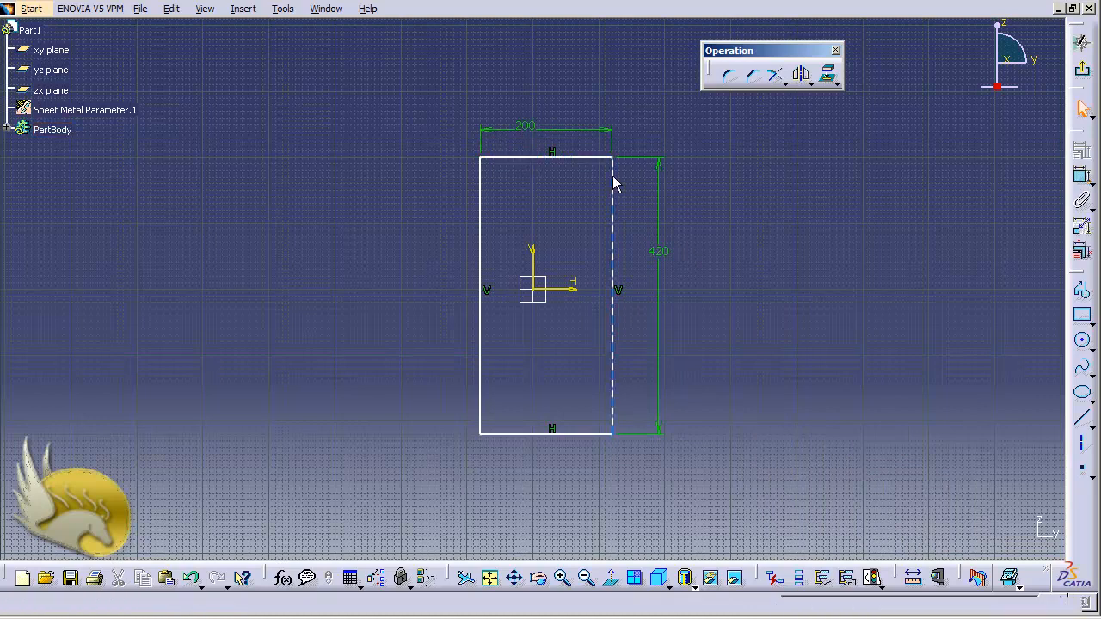
Constrain the rectangle's two vertical sides to be symmetric about the sketch's vertical axis
click(623, 246)
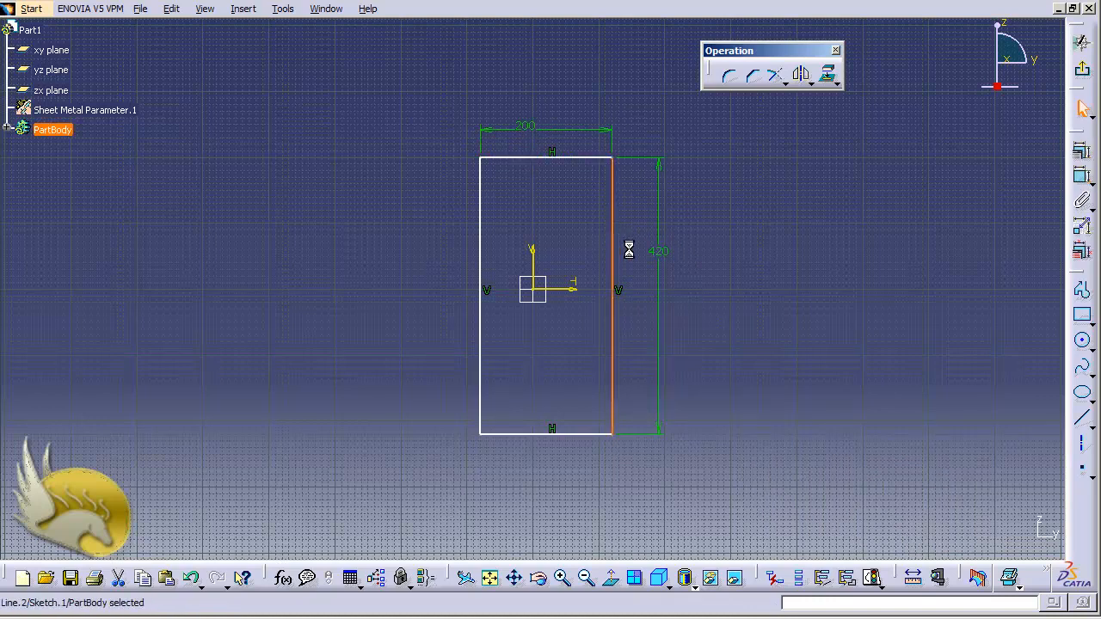
ctrl+click(483, 241)
ctrl+click(535, 253)
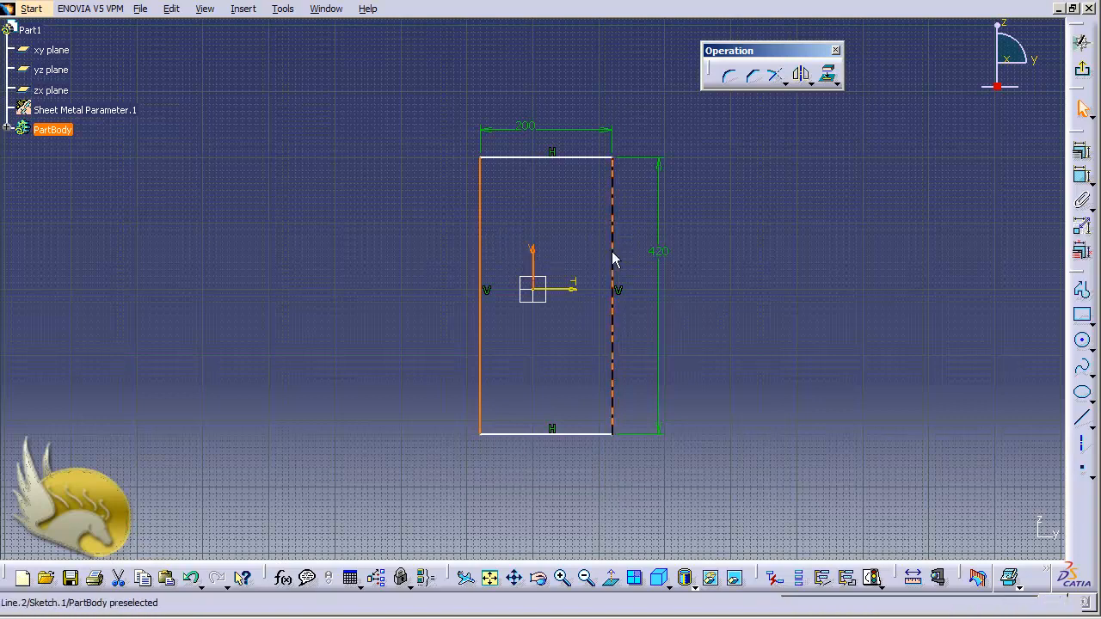
click(1080, 153)
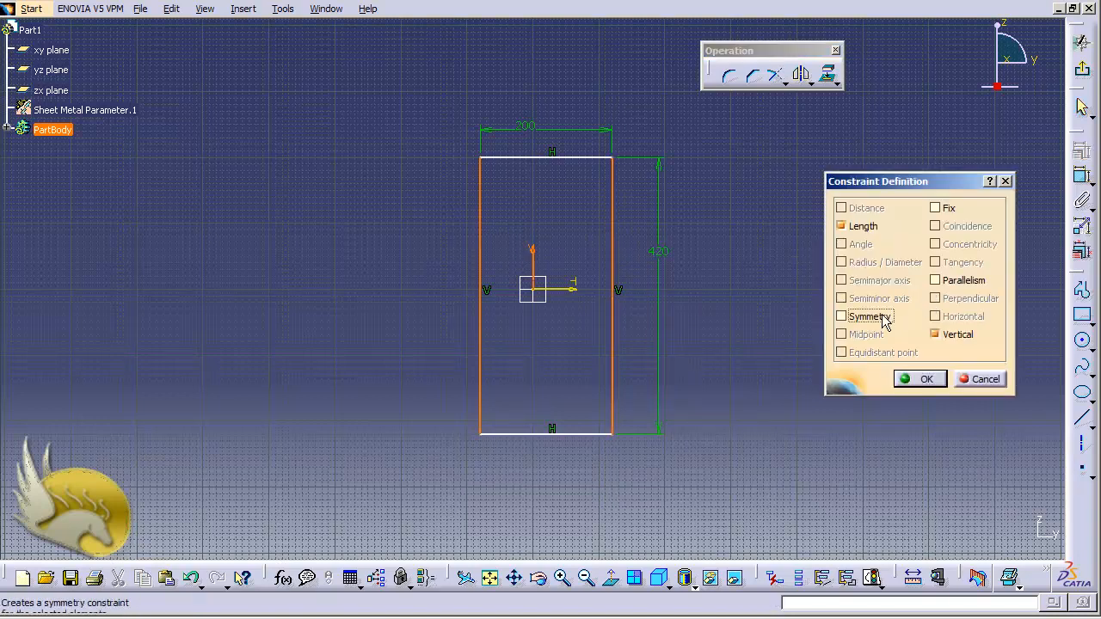
click(867, 315)
click(923, 381)
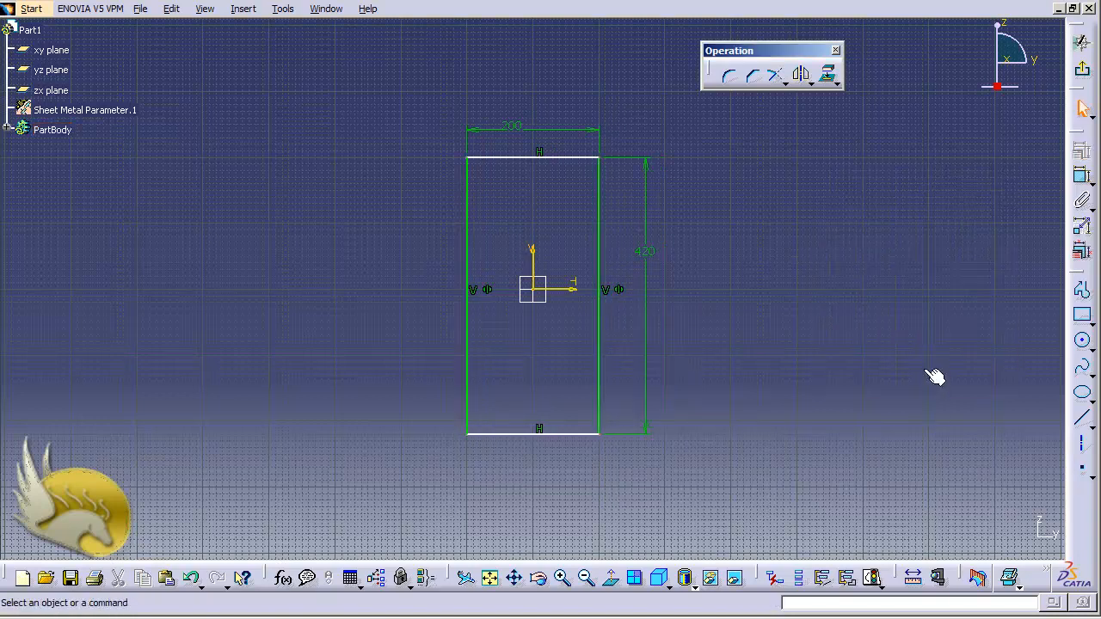
Constrain the rectangle's two horizontal sides to be symmetric about the sketch's horizontal axis
click(593, 436)
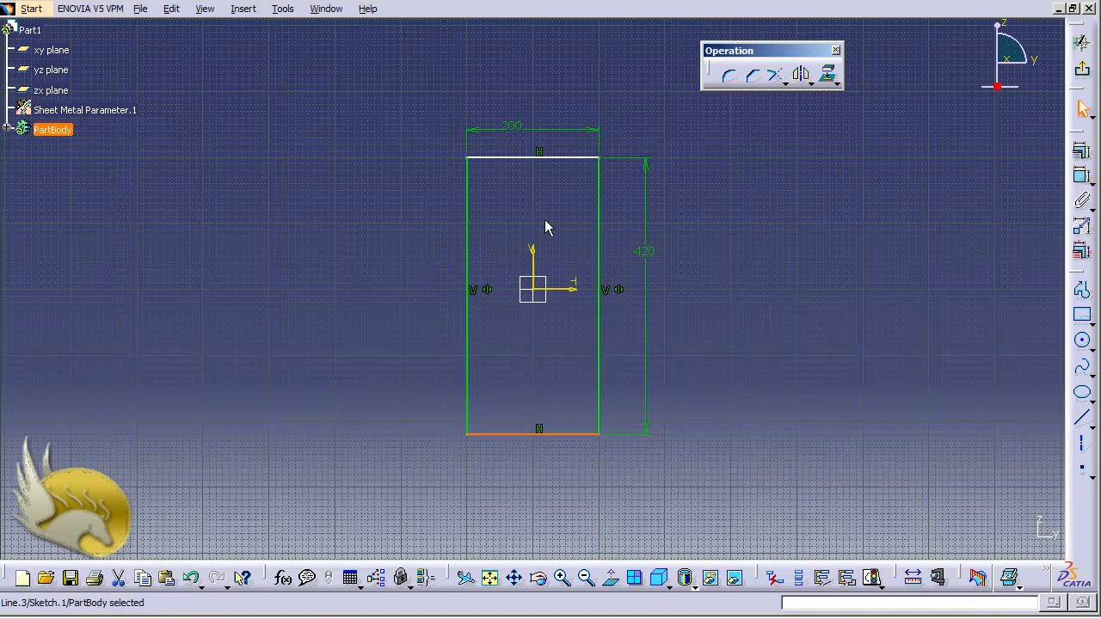
ctrl+click(558, 160)
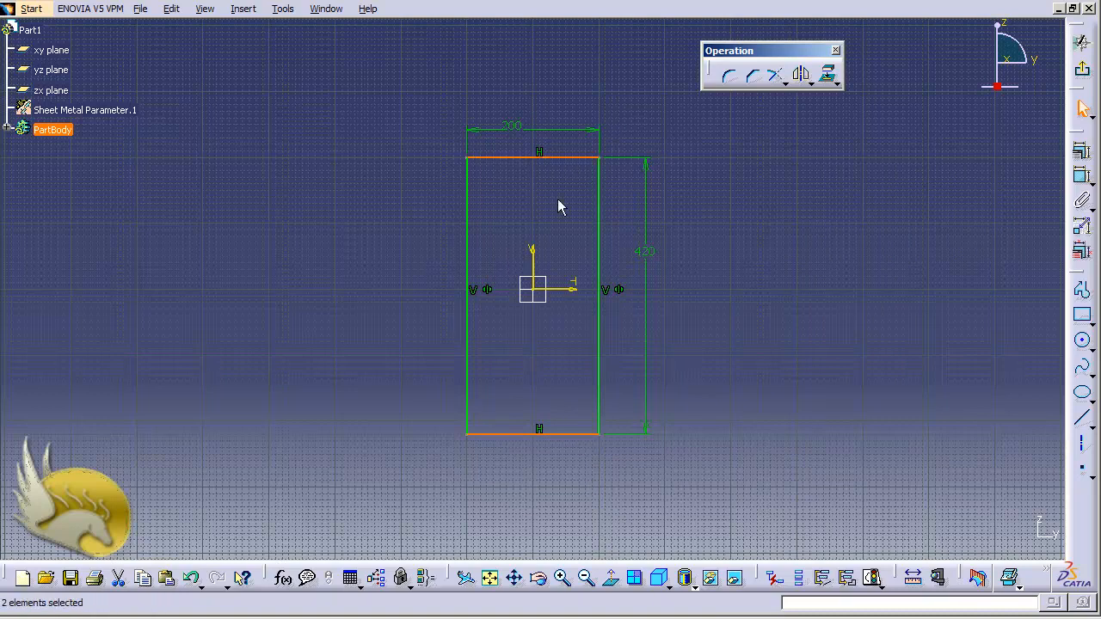
ctrl+click(568, 291)
click(1083, 152)
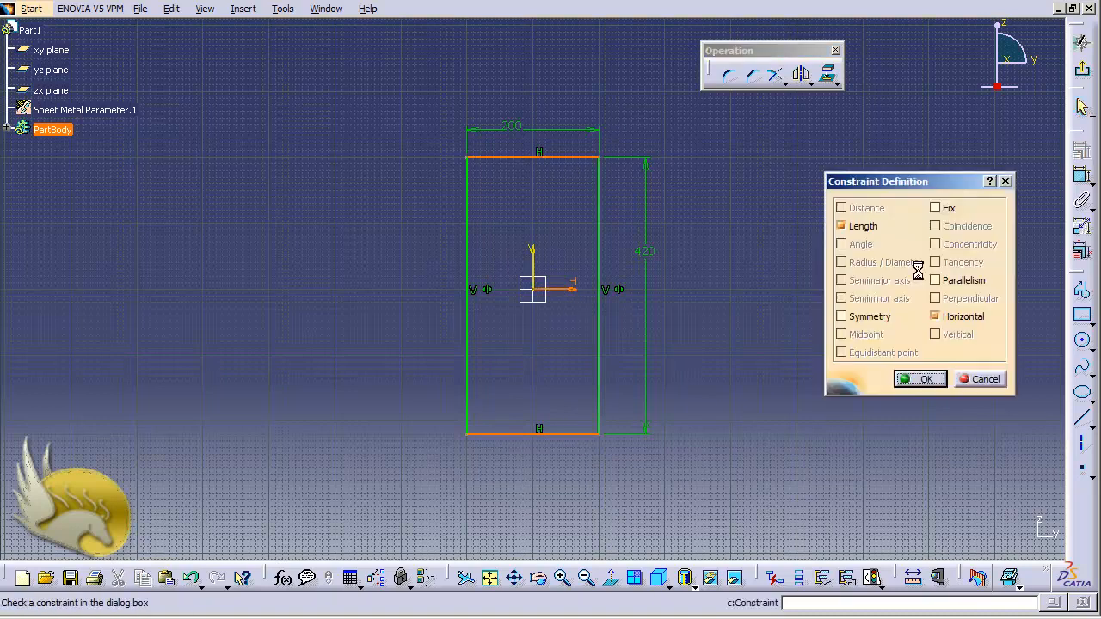
click(865, 318)
click(920, 379)
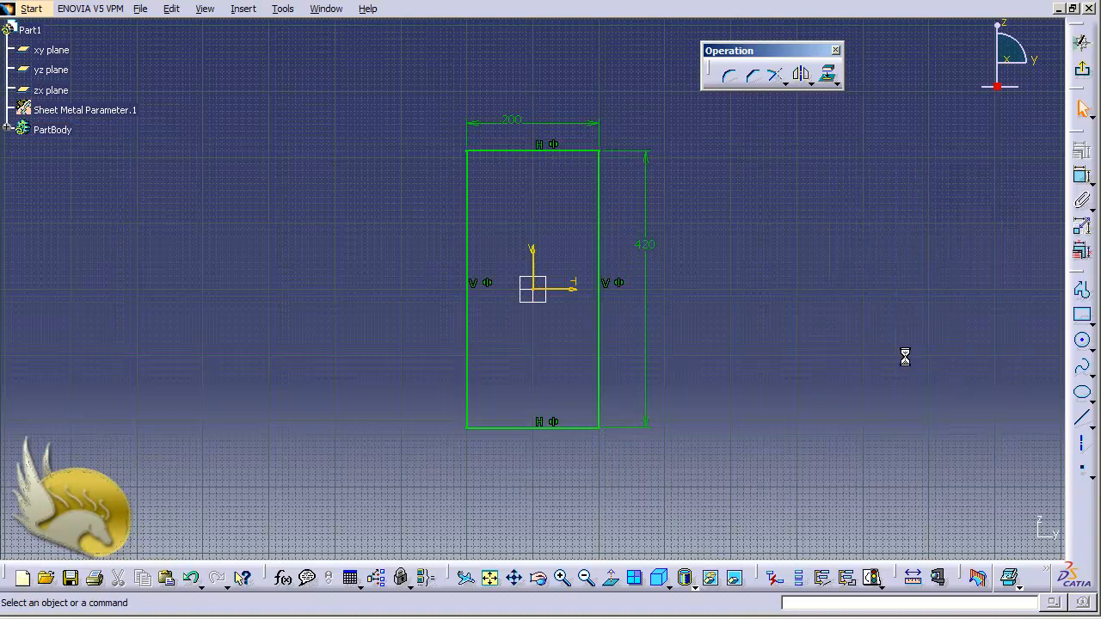
Exit the sketch and create a sheet metal wall using the rectangle as its profile
click(1082, 78)
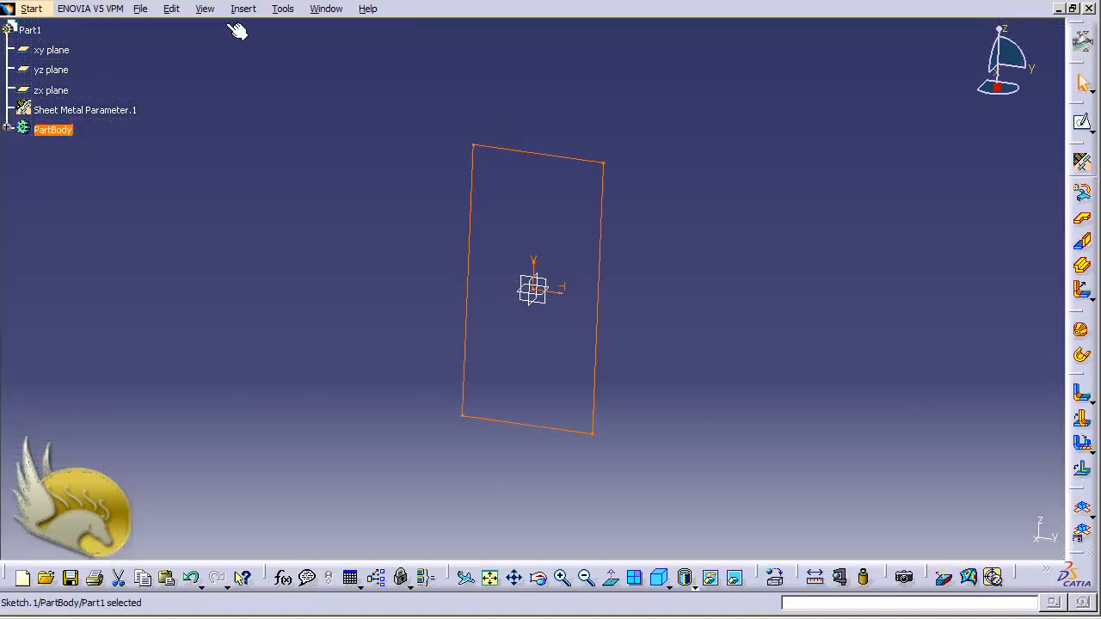
click(243, 9)
mouse_move(341, 300)
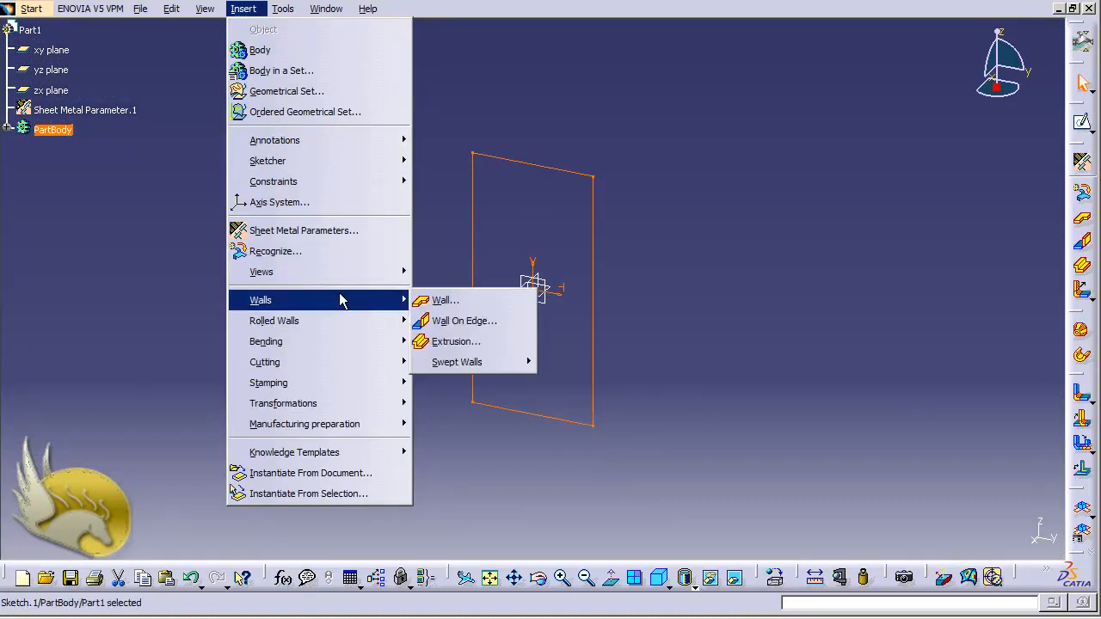
click(443, 301)
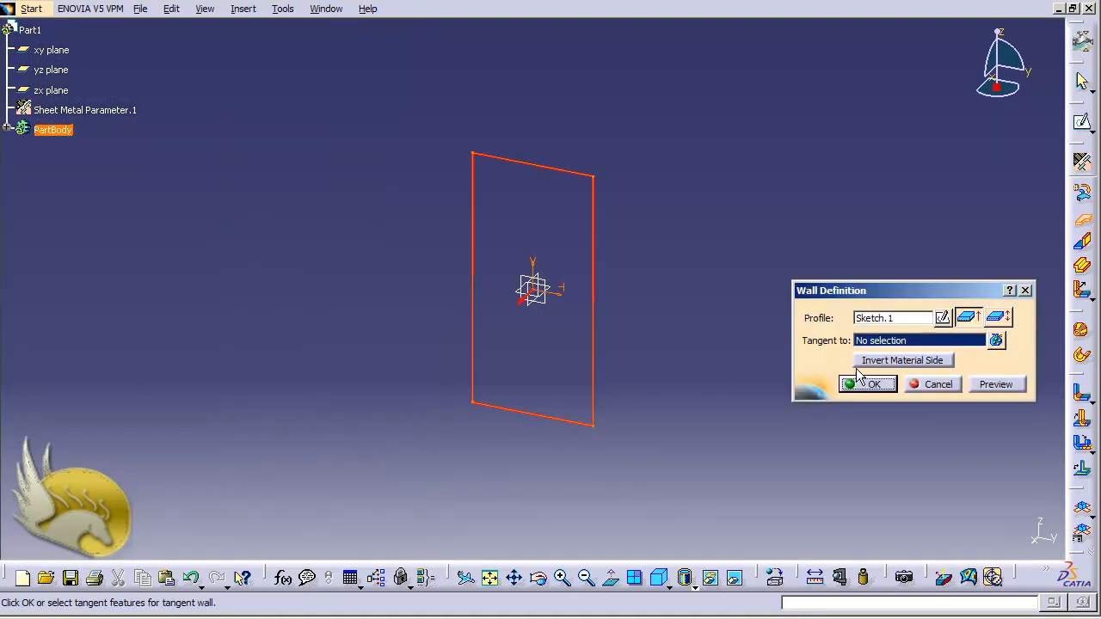
click(517, 311)
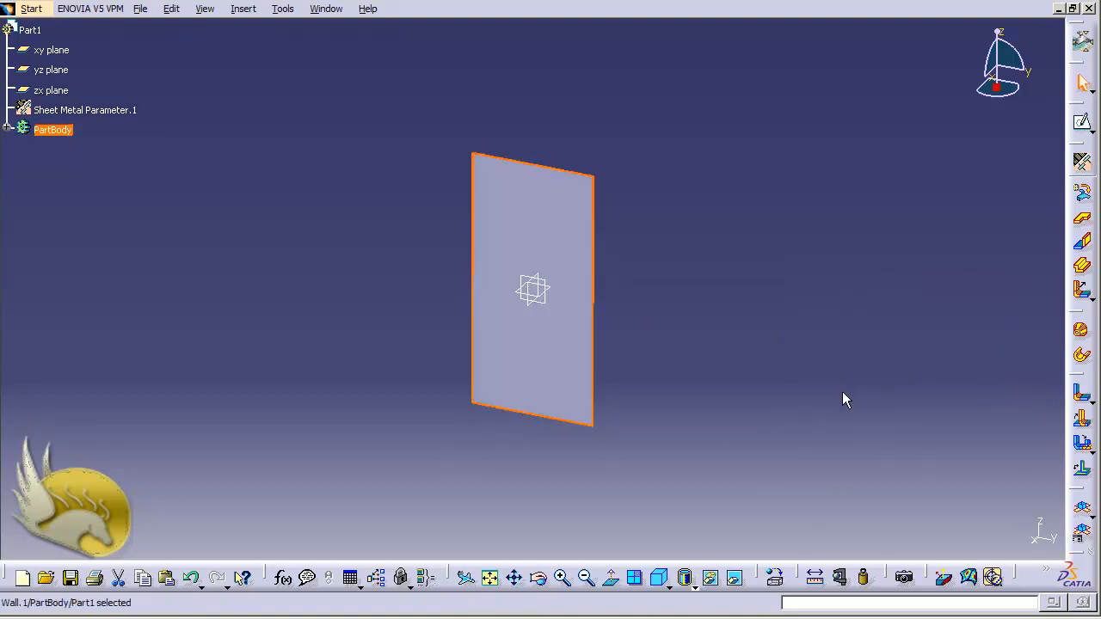
click(640, 387)
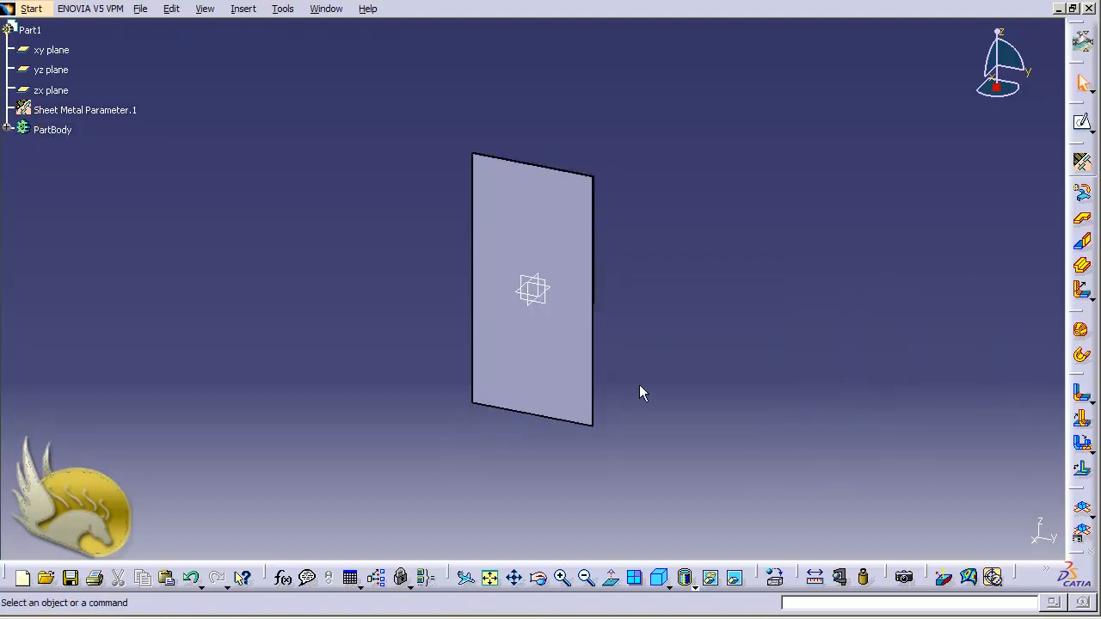
Open a new sketch on the large front face of the base wall
click(563, 362)
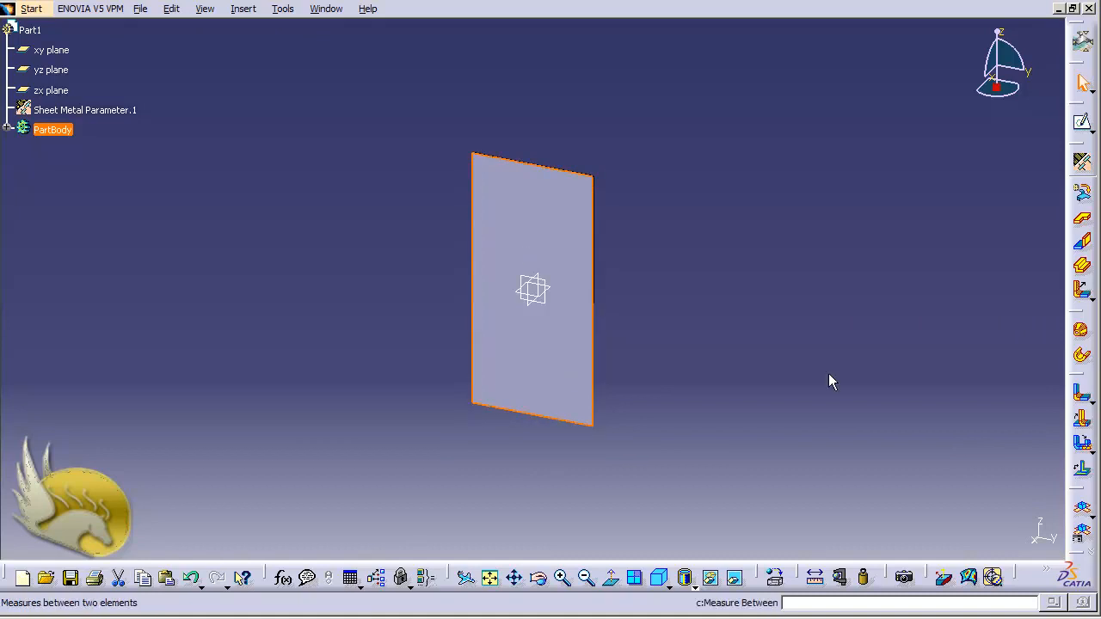
click(1082, 125)
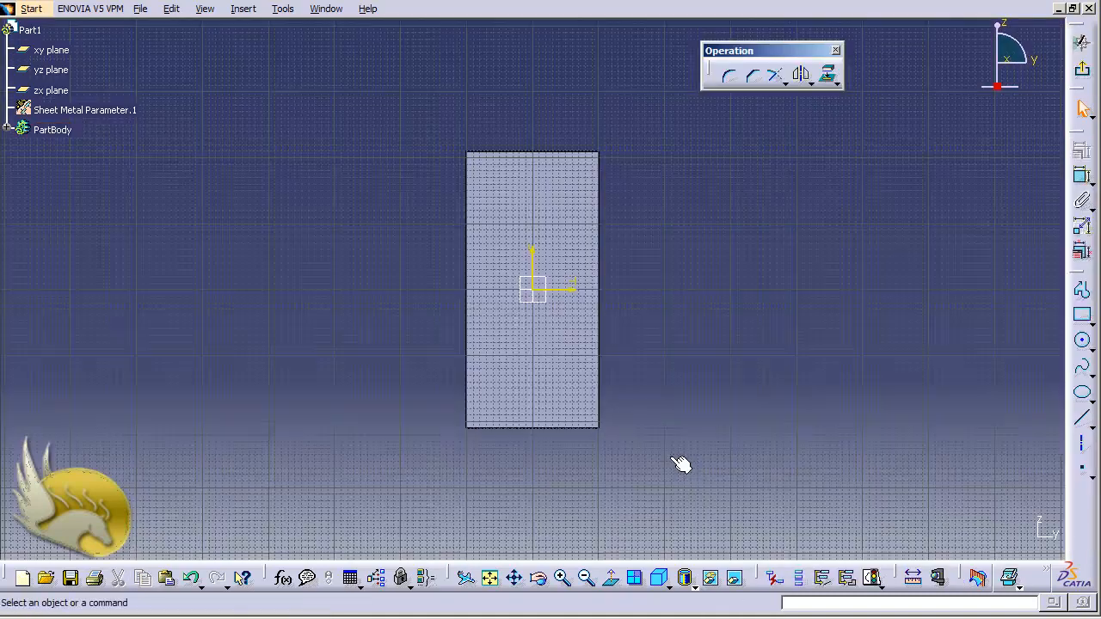
click(564, 580)
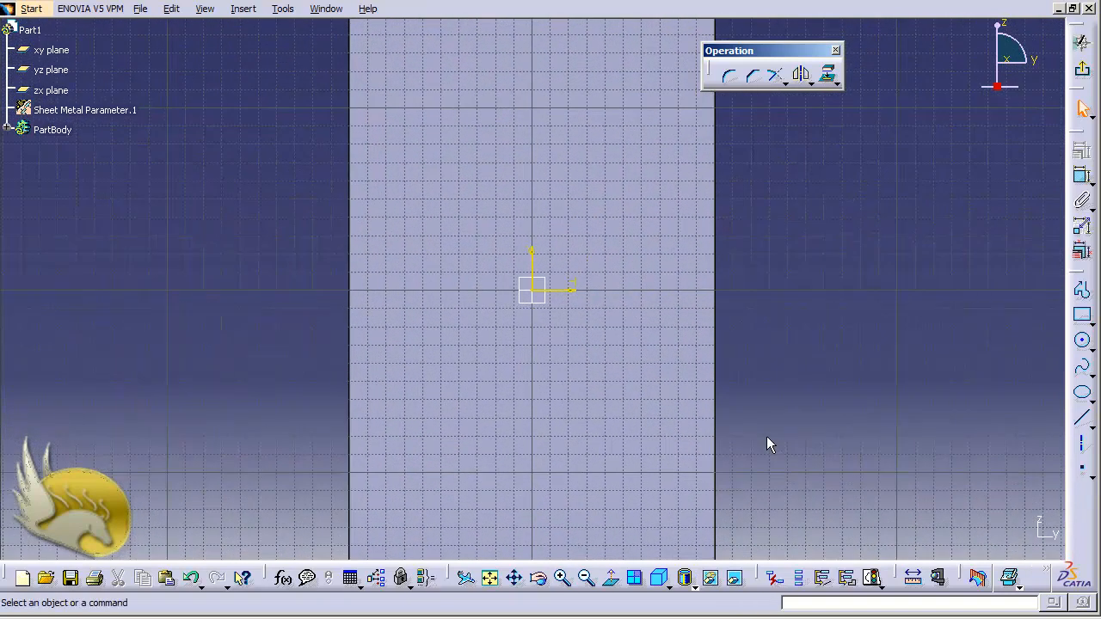
scroll(767, 436, up, 4)
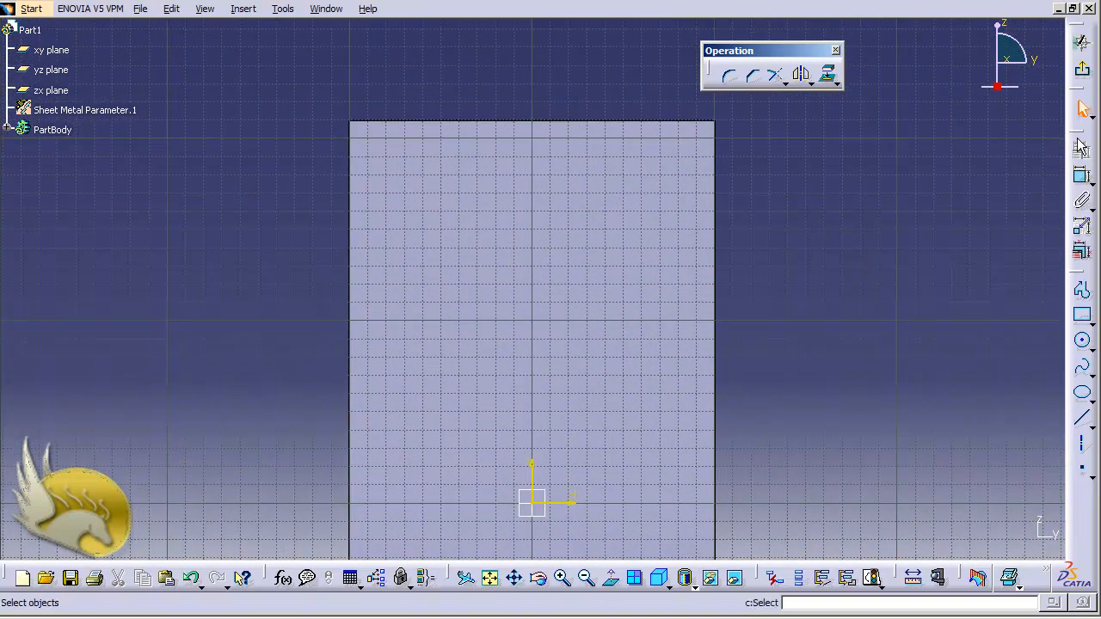
Sketch a closed eight-sided profile about 170 × 100 mm on the wall's upper half, with chamfer-like left corners and a sloped step up to its top edge
click(1083, 290)
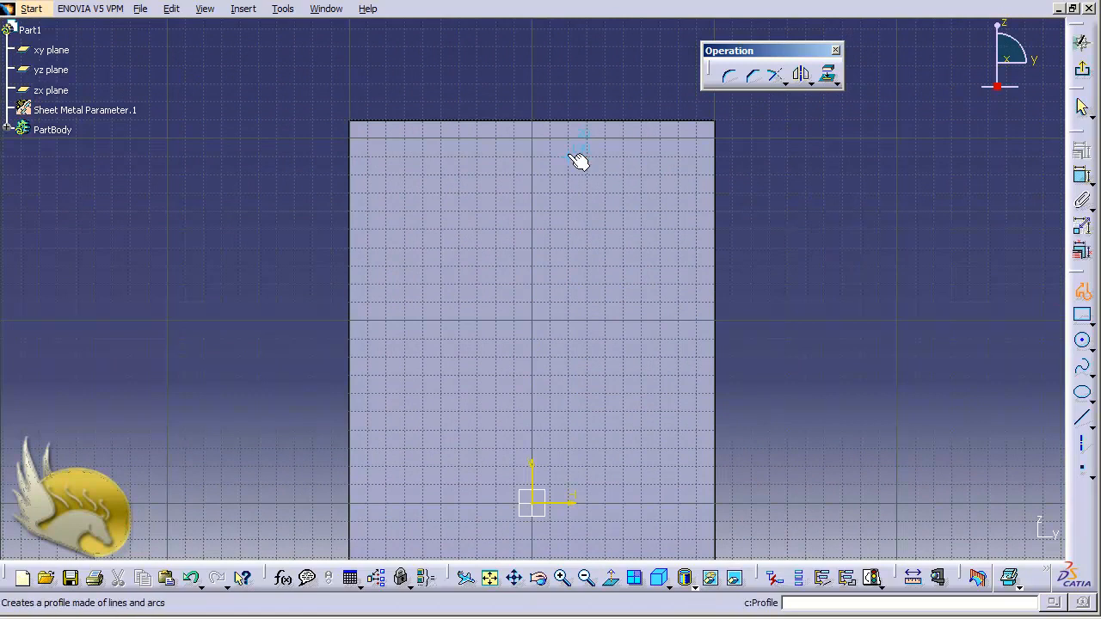
click(516, 138)
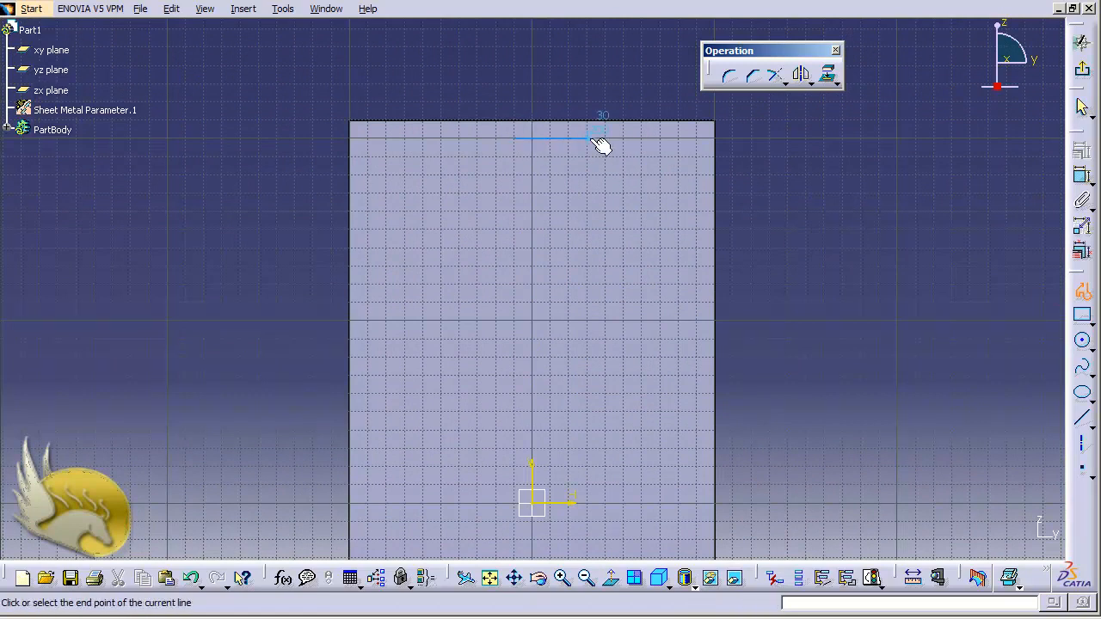
click(678, 138)
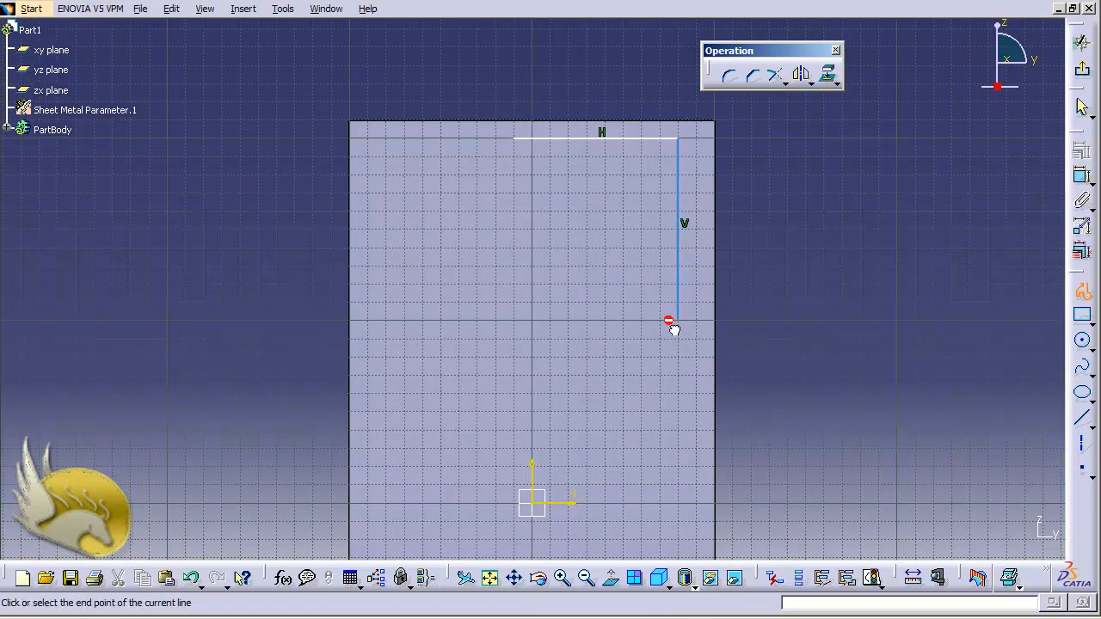
click(678, 321)
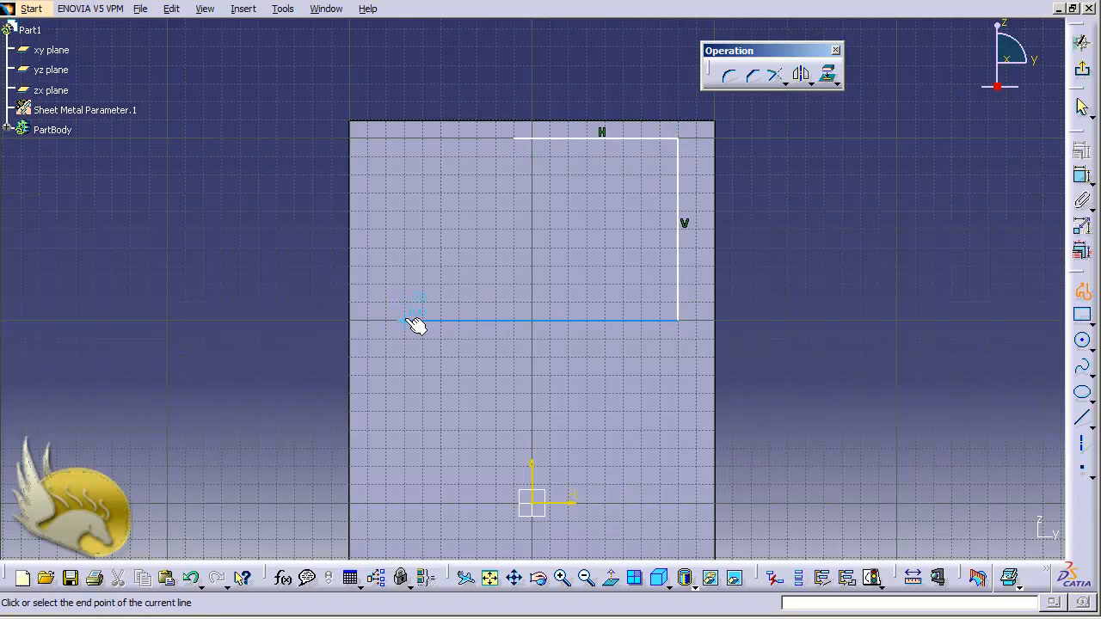
click(404, 321)
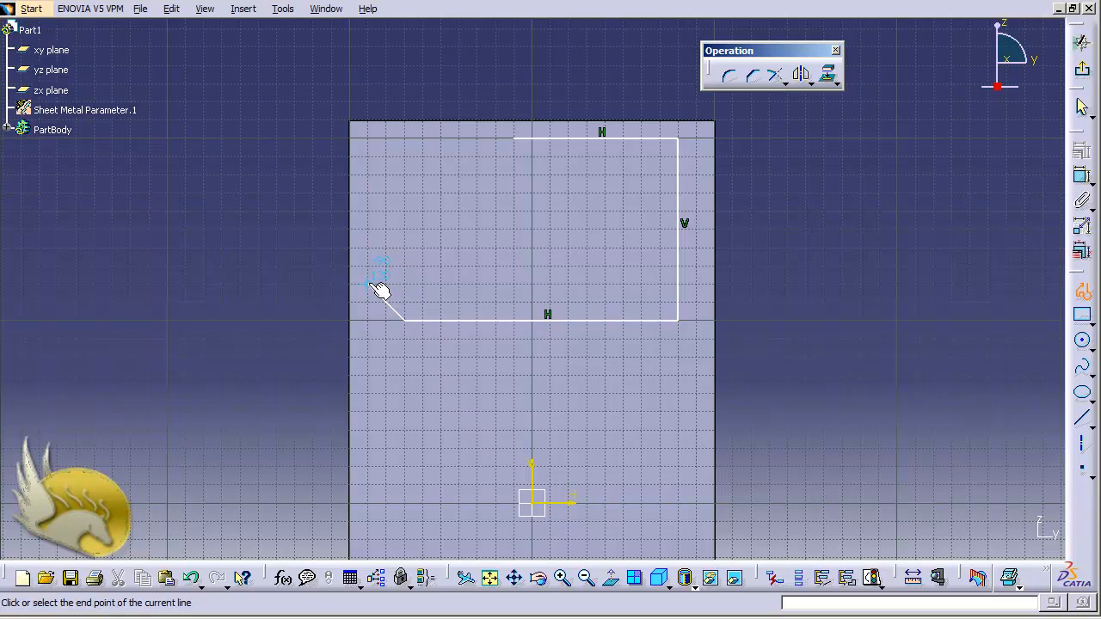
click(370, 284)
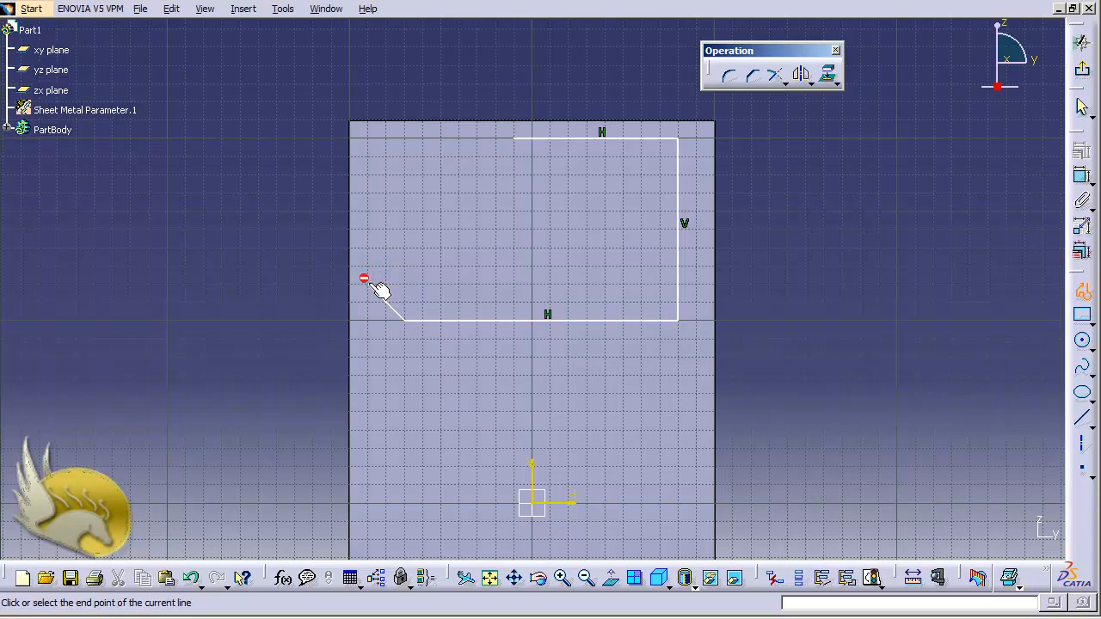
click(370, 210)
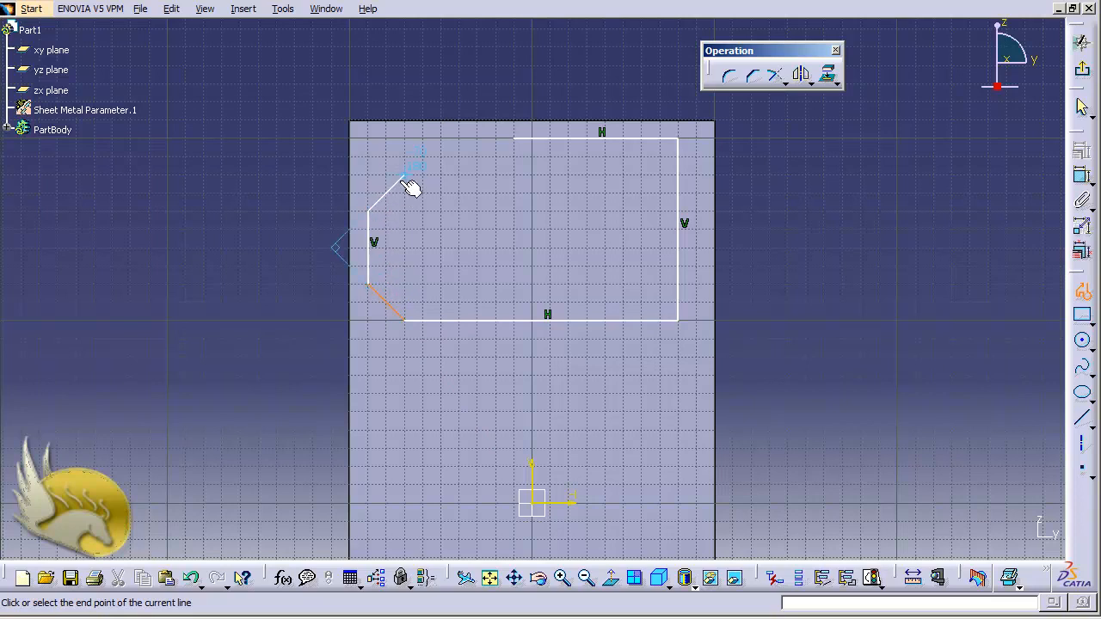
click(405, 175)
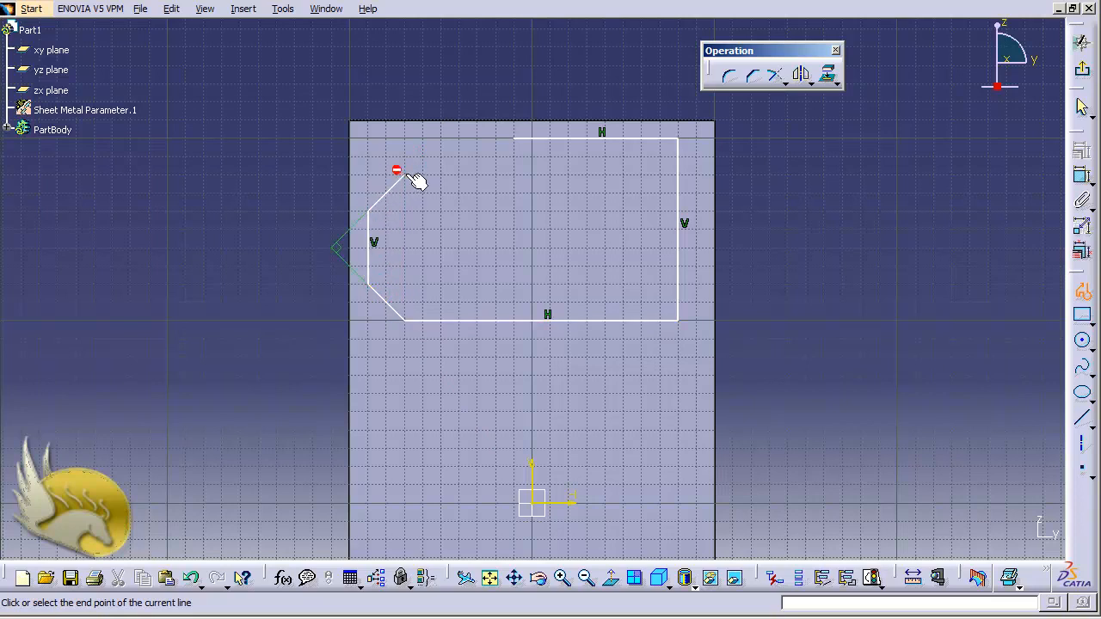
click(479, 175)
click(514, 139)
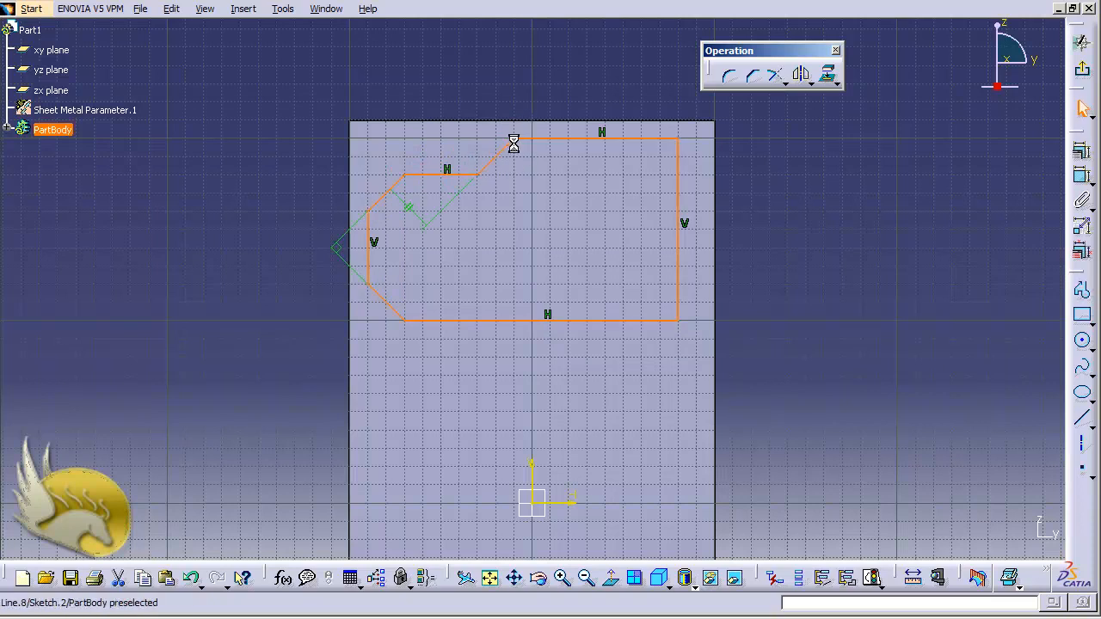
Delete the parallelism and perpendicularity constraints between the profile's slanted lines
click(409, 206)
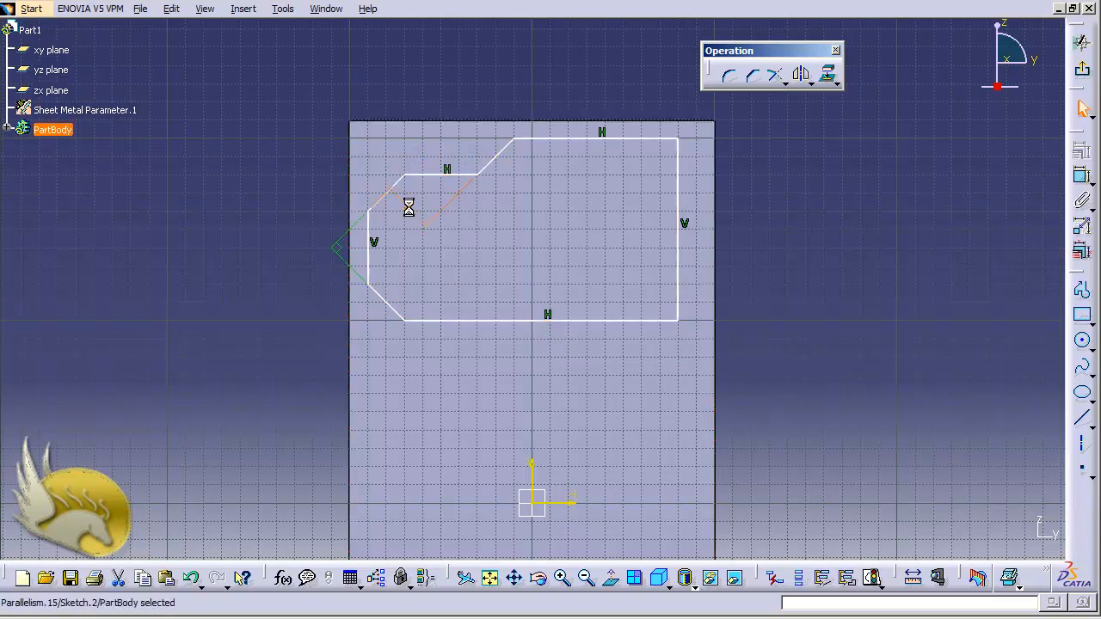
key(Delete)
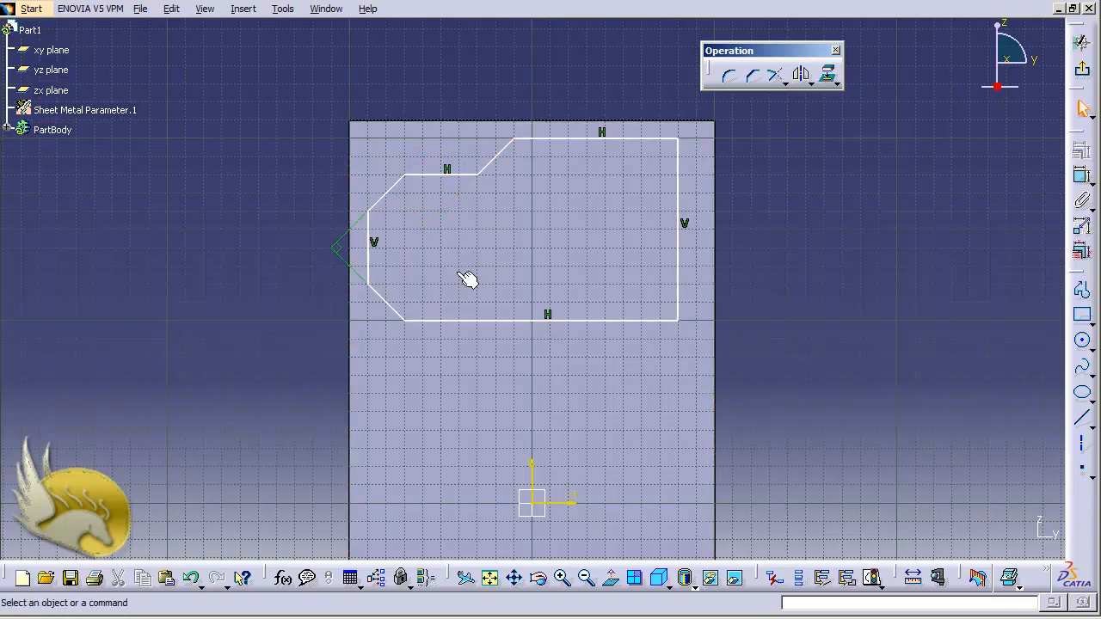
click(335, 244)
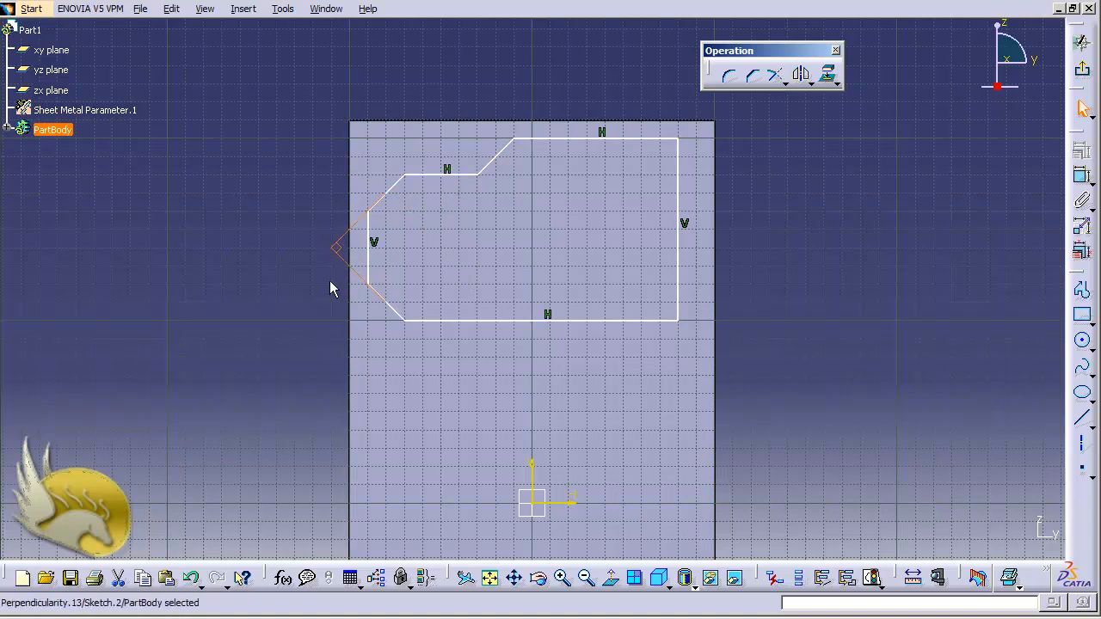
key(Delete)
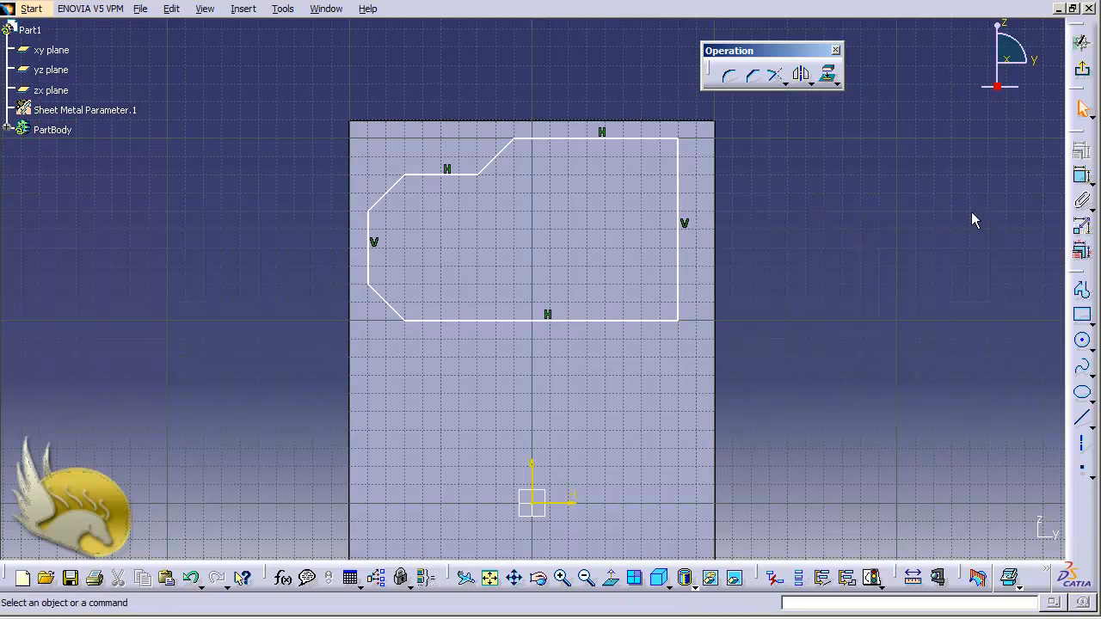
Round the profile's upper-right and lower-right corners with Corner, making the lower radius about 17 mm
click(729, 76)
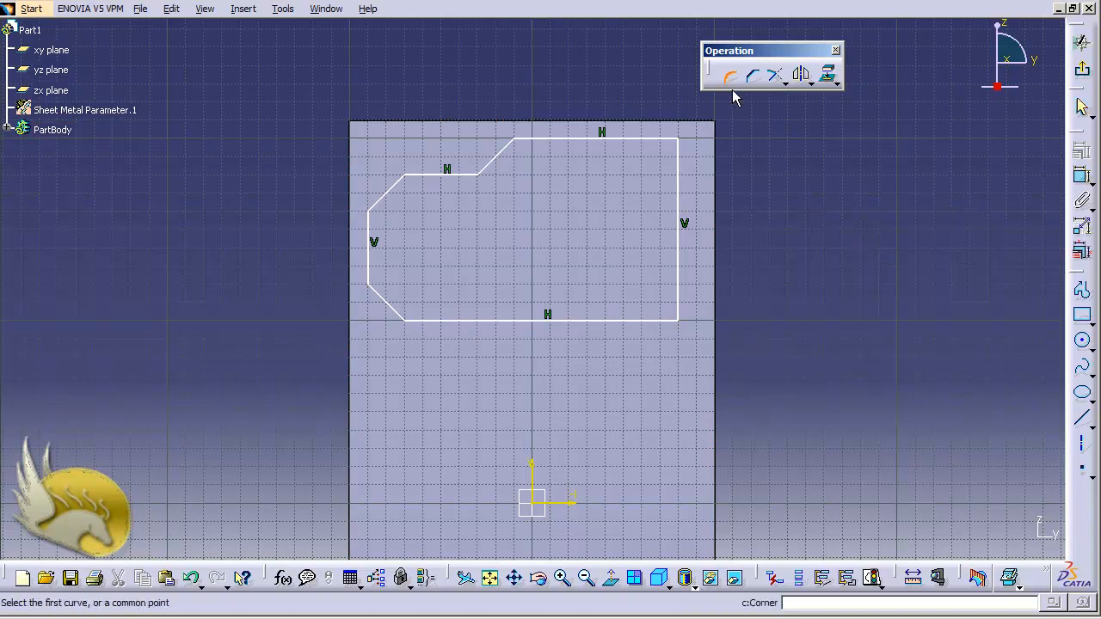
click(679, 137)
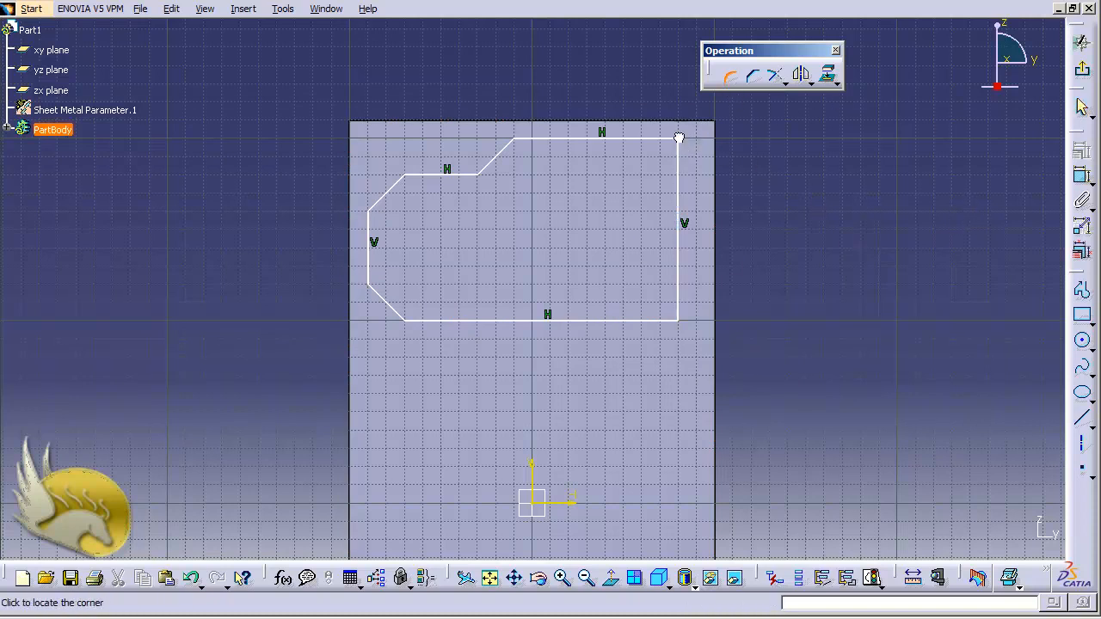
click(681, 152)
click(729, 76)
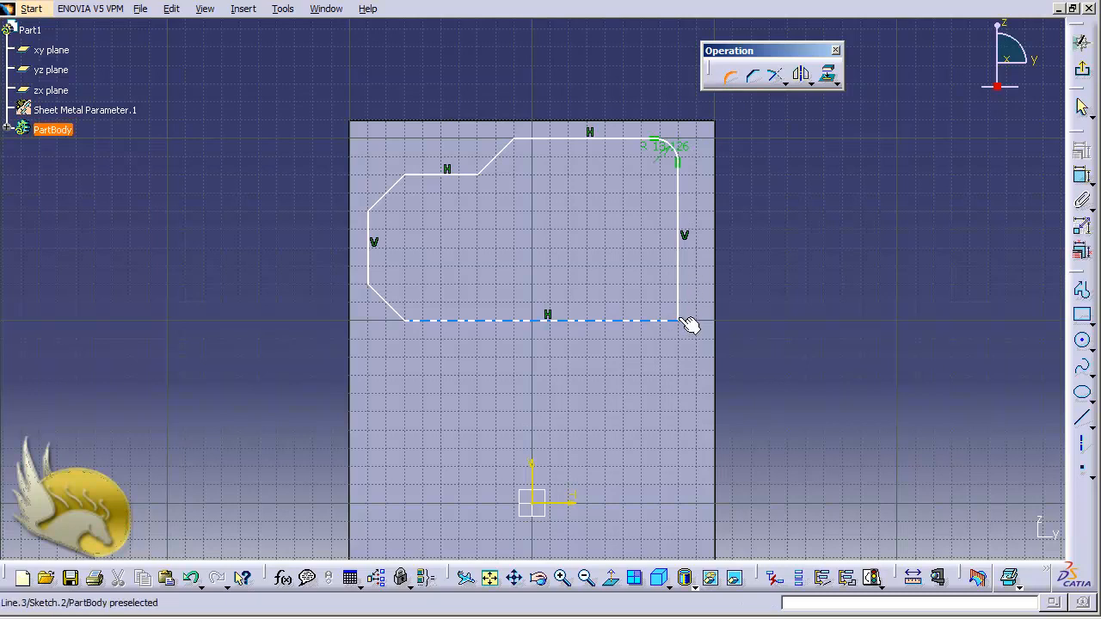
click(680, 320)
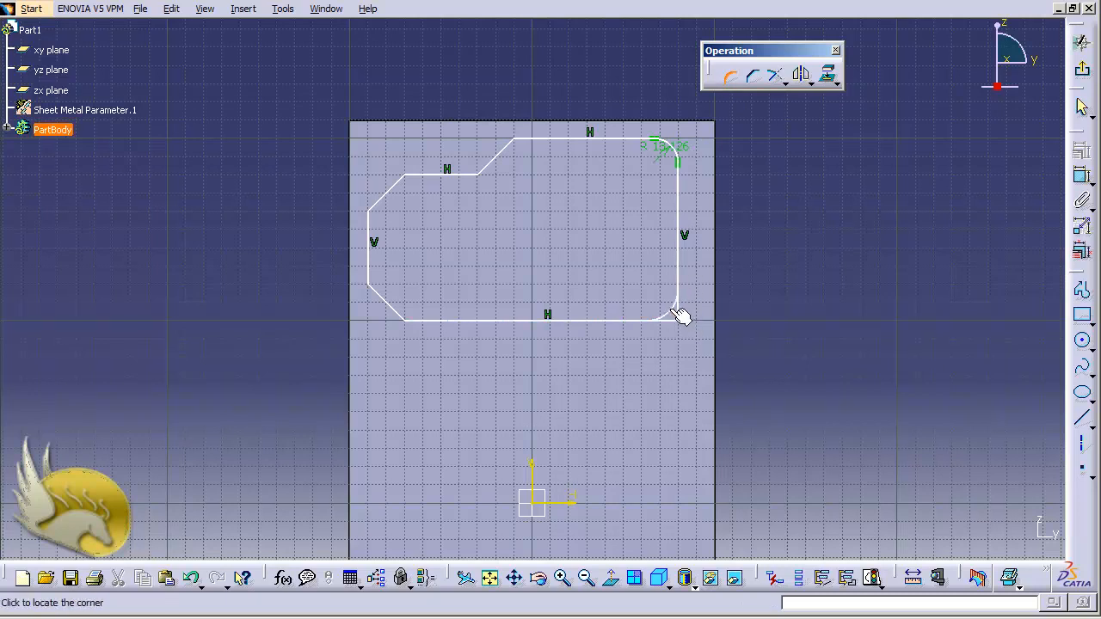
click(675, 307)
Set the radii of both rounded right-hand corners to 15 mm
double_click(673, 304)
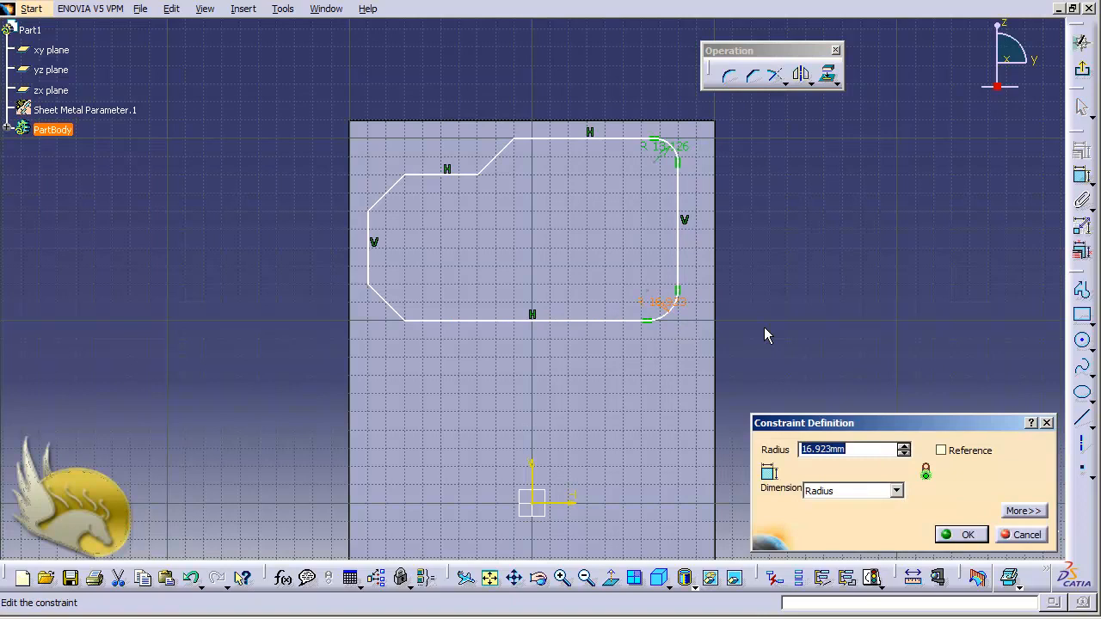
text(10)
key(Return)
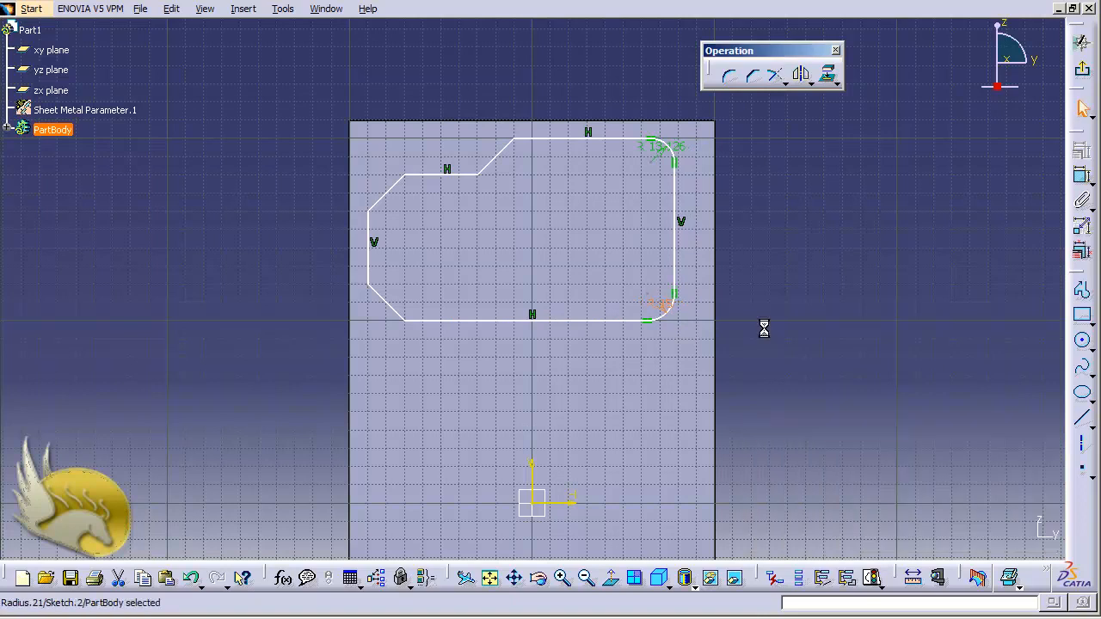
double_click(659, 145)
text(10)
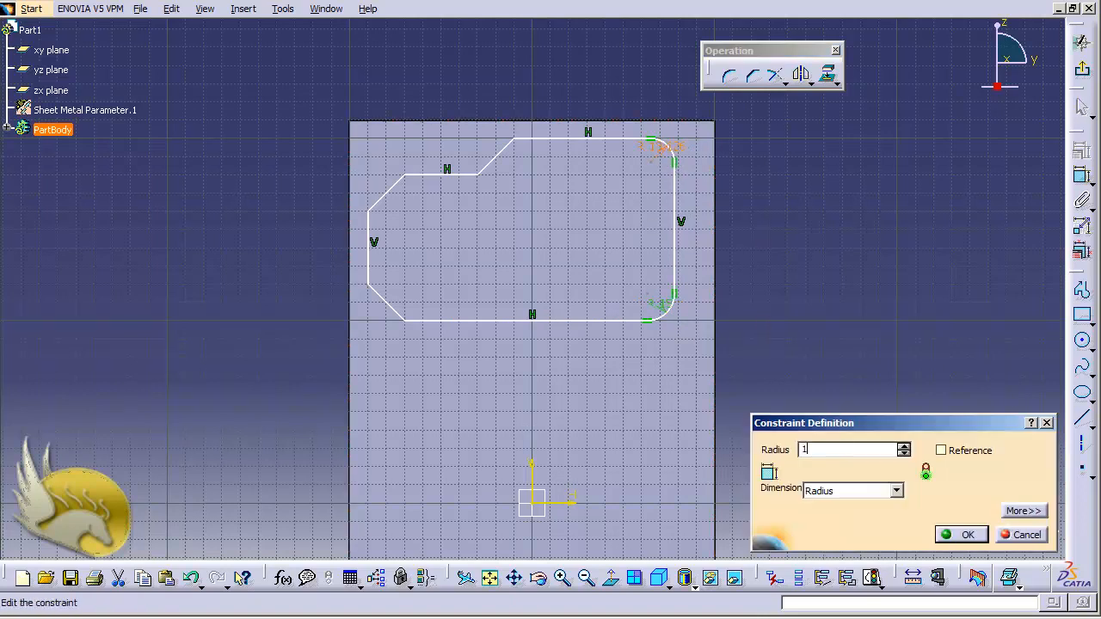
key(Return)
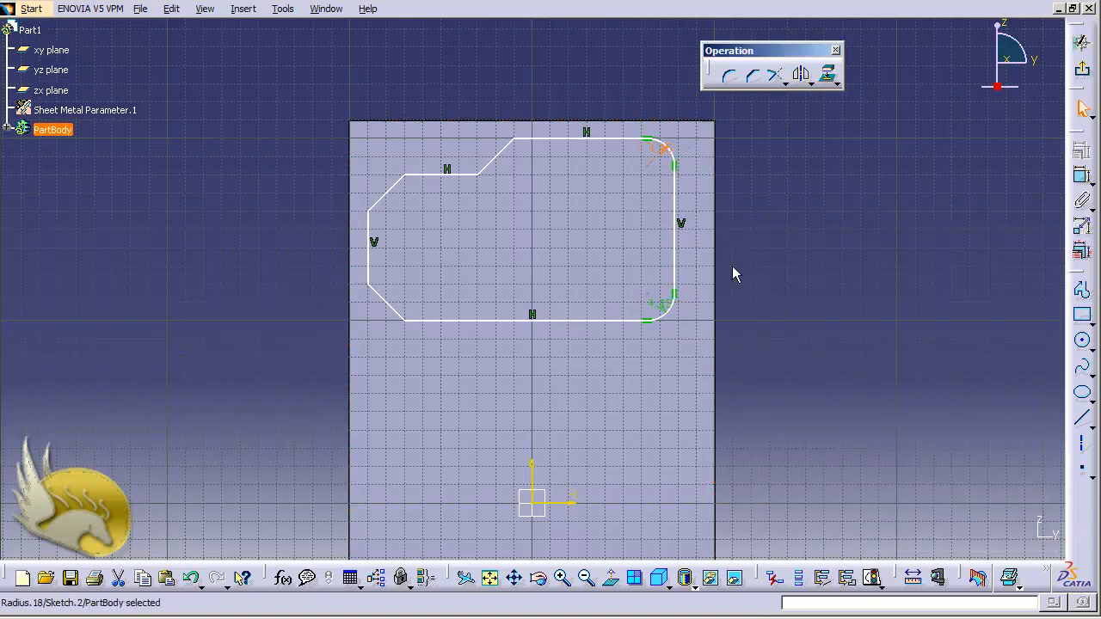
Dimension the distance from the sketch's horizontal axis to the profile's bottom edge and set it to 110 mm
click(1084, 178)
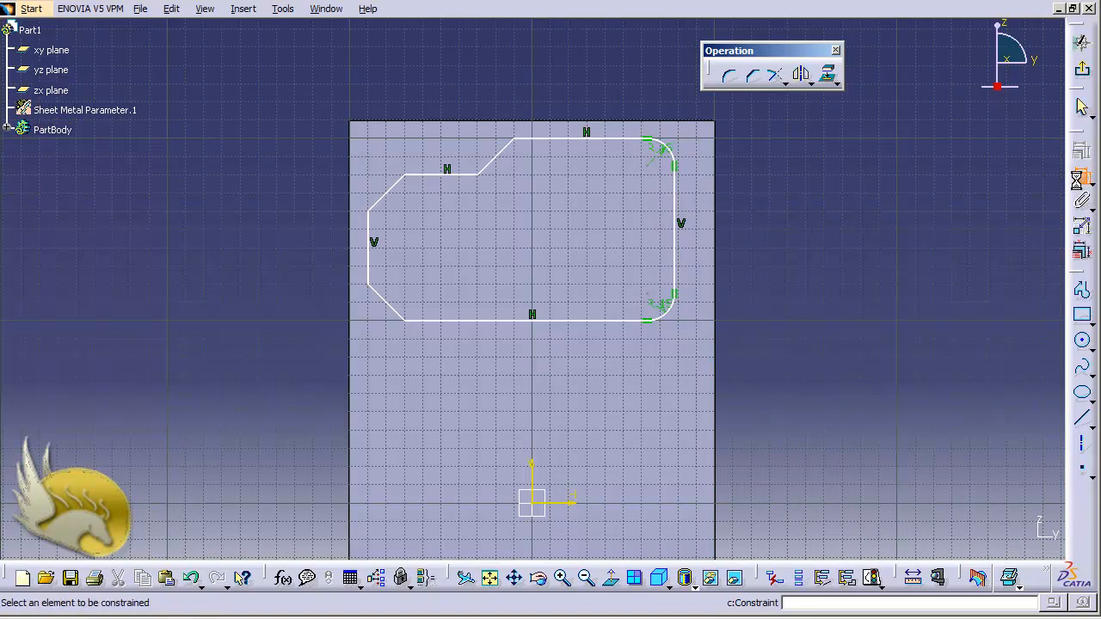
click(570, 500)
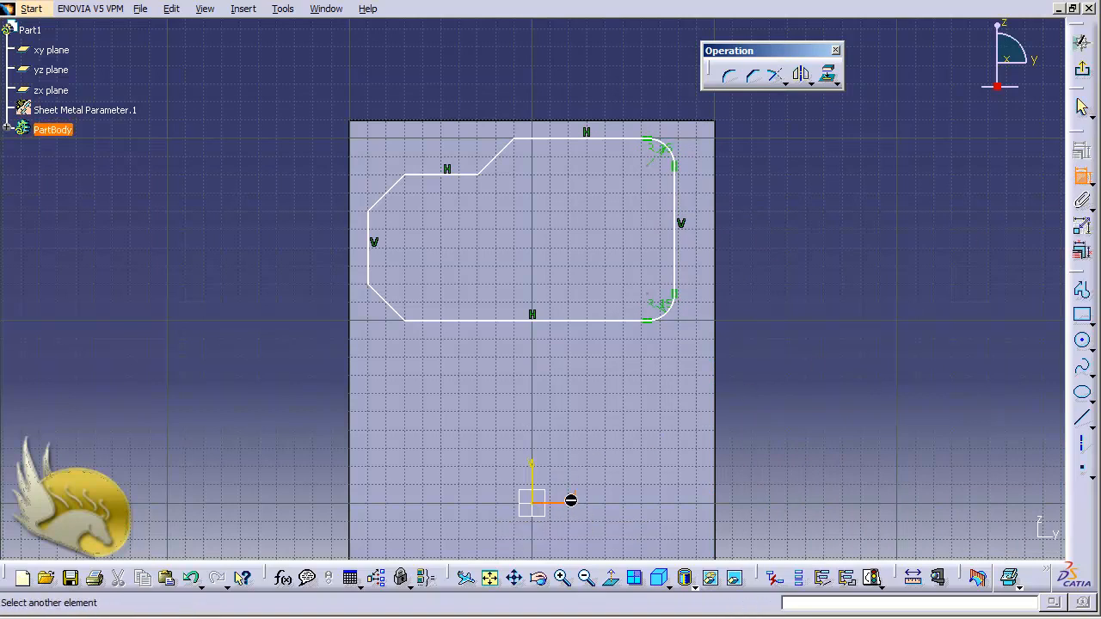
click(585, 321)
click(776, 371)
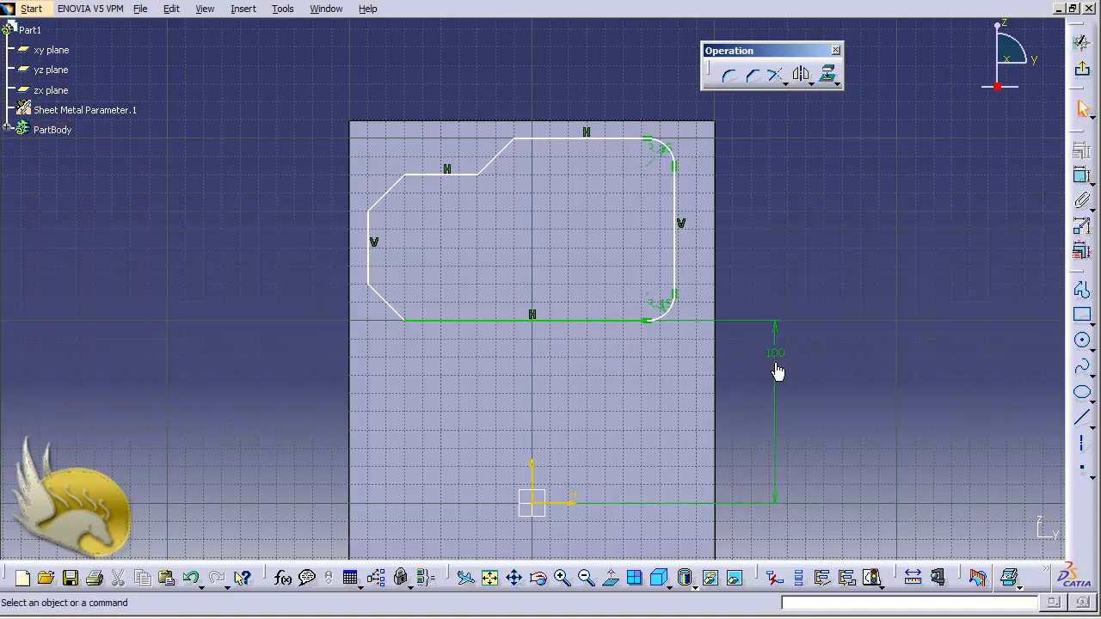
double_click(777, 359)
text(11)
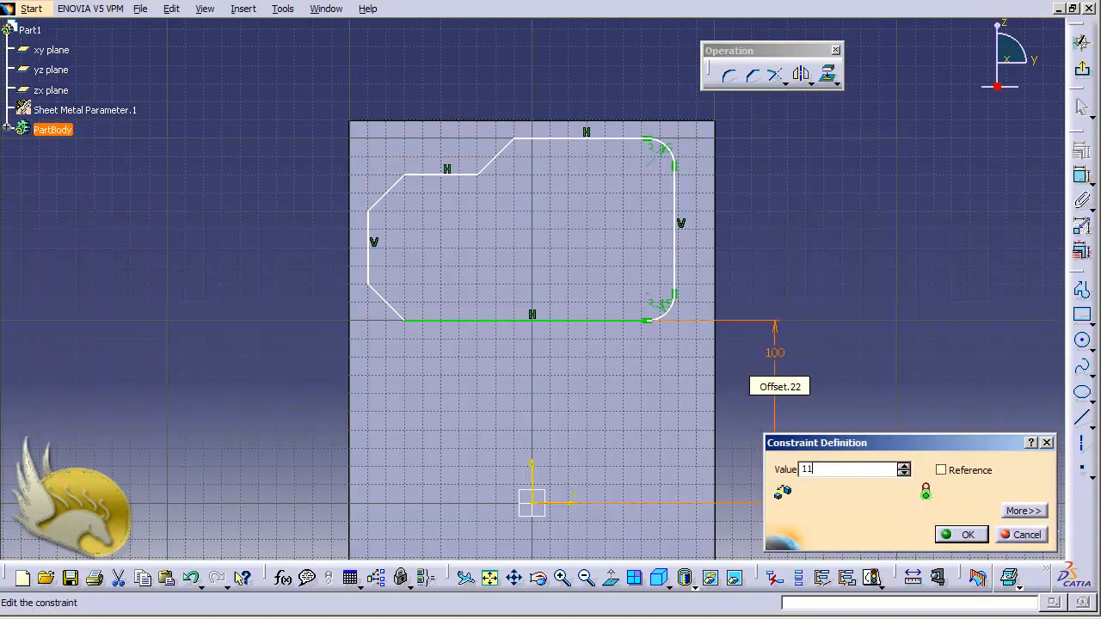
text(0)
key(Return)
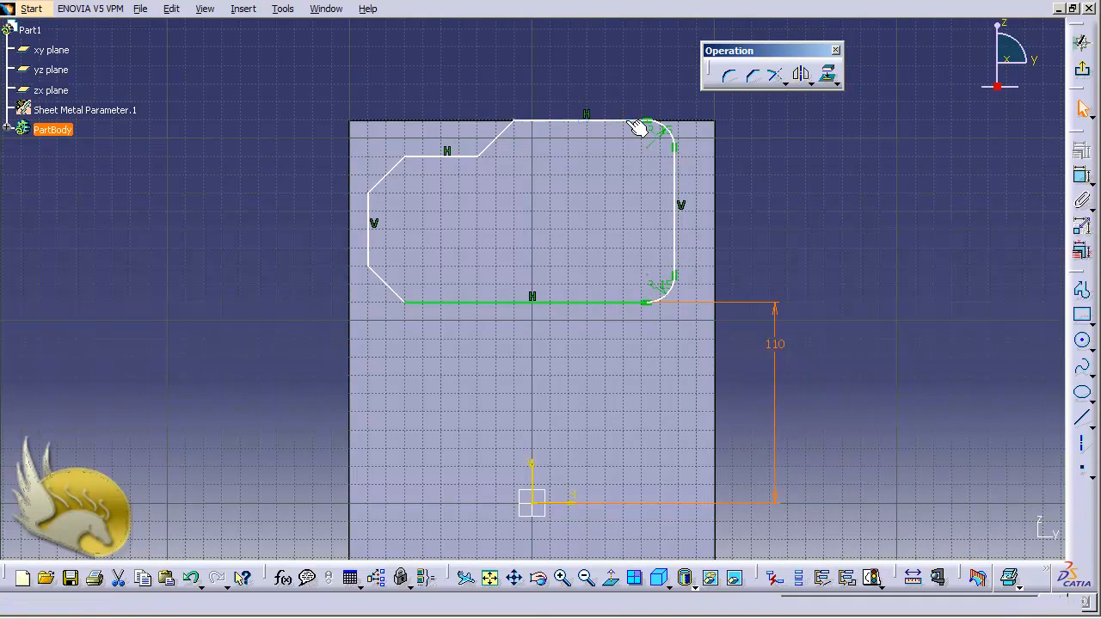
Dimension the distance between the profile's top edge and the wall's upper edge and set it to 10 mm
click(630, 122)
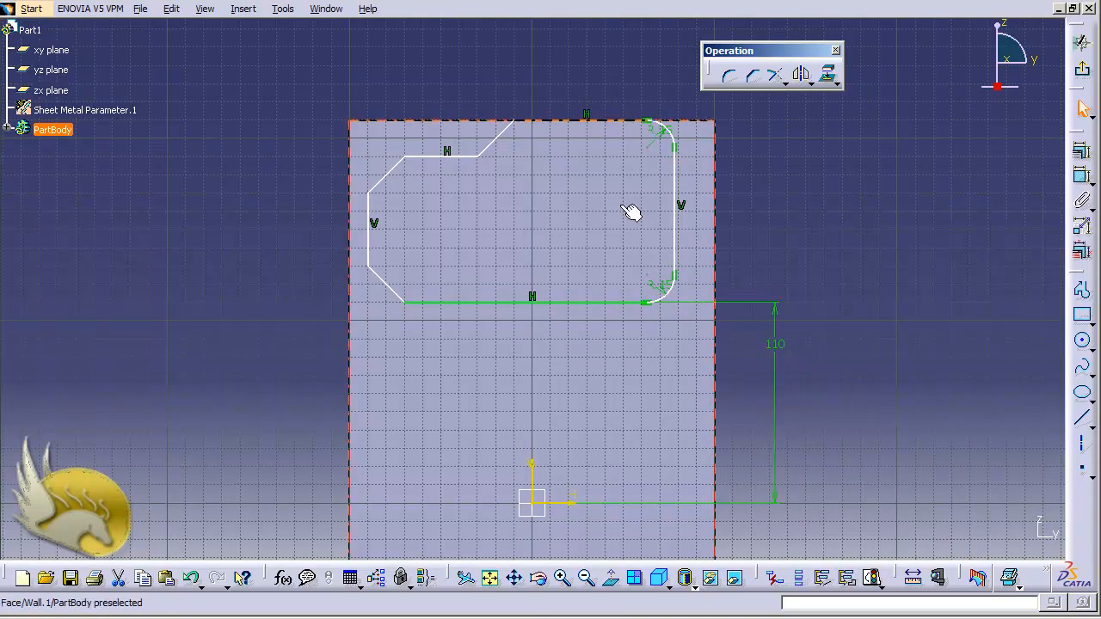
click(699, 126)
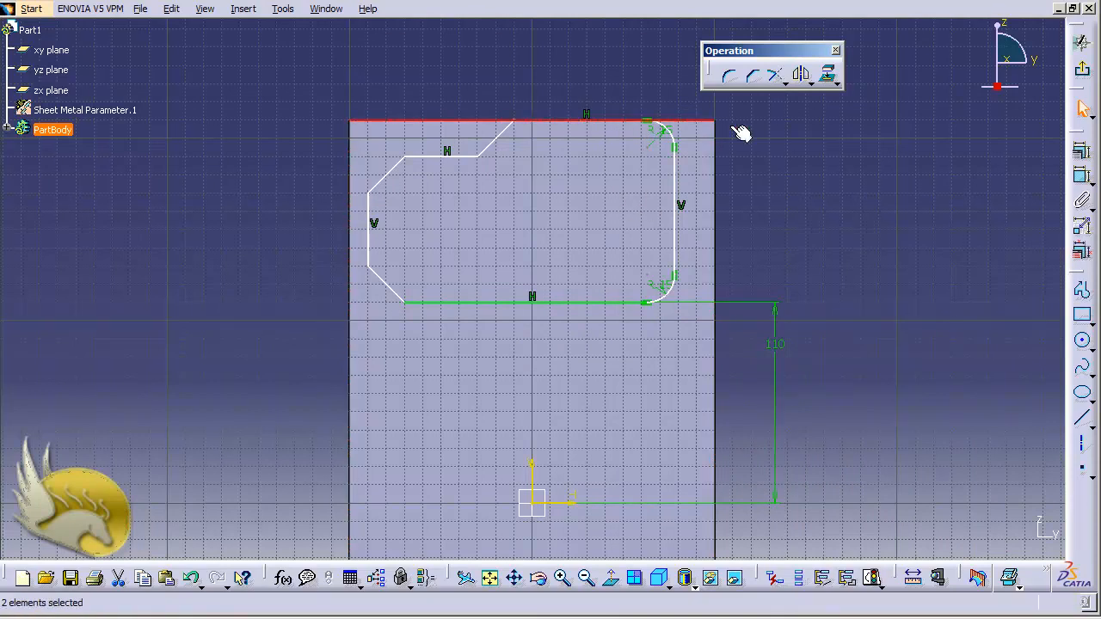
click(1084, 177)
click(800, 133)
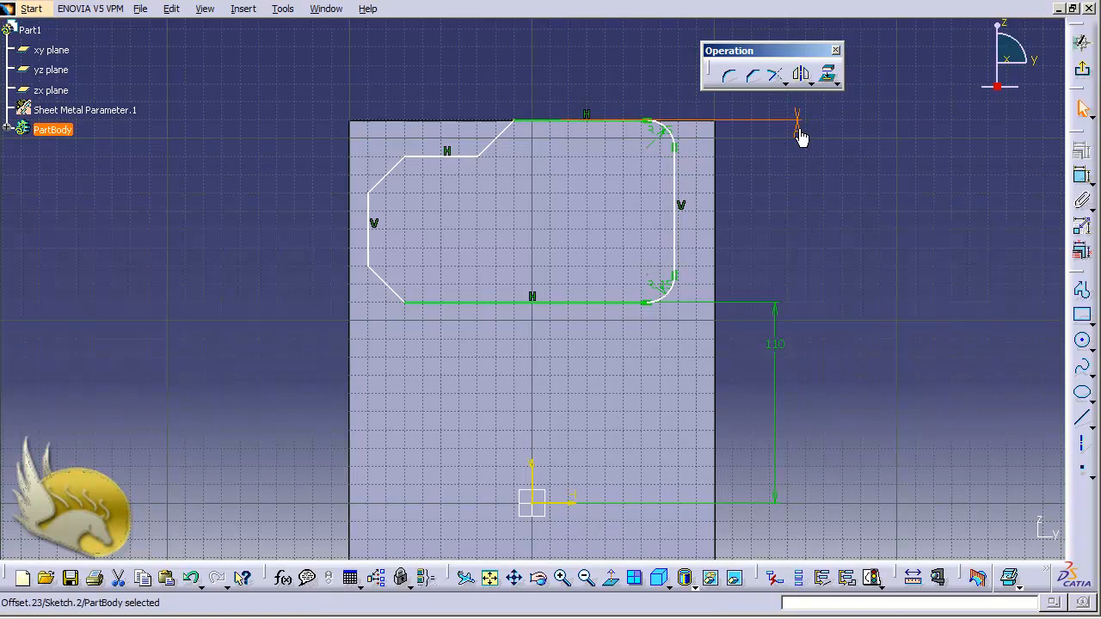
double_click(798, 130)
text(10)
key(Return)
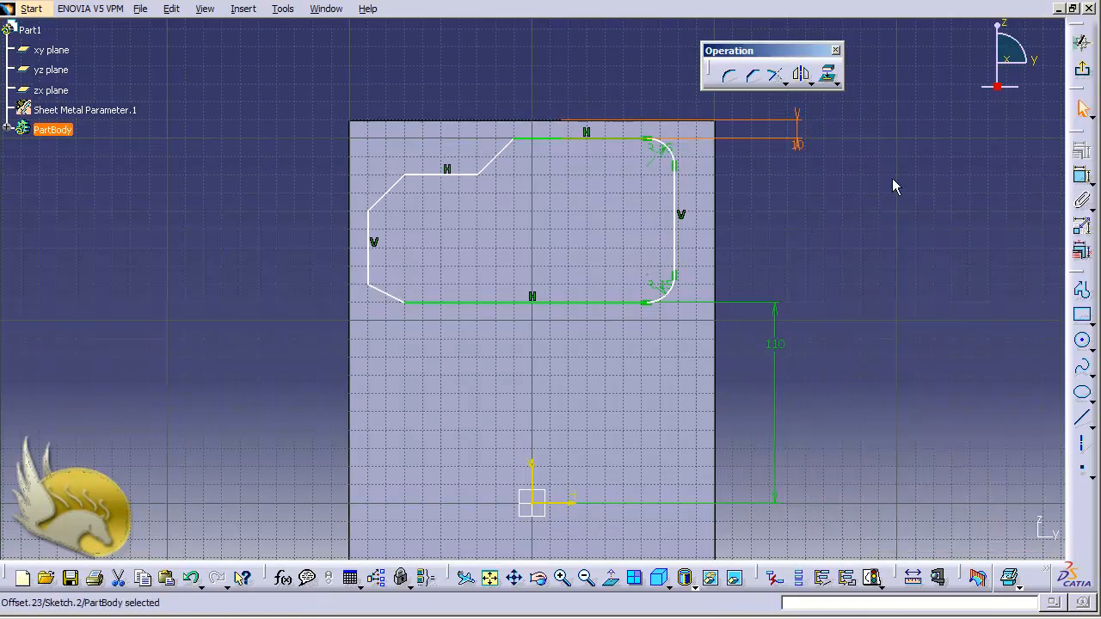
Dimension the horizontal distance from the profile's right edge to the left end of its top edge and set it to 110 mm
click(1082, 179)
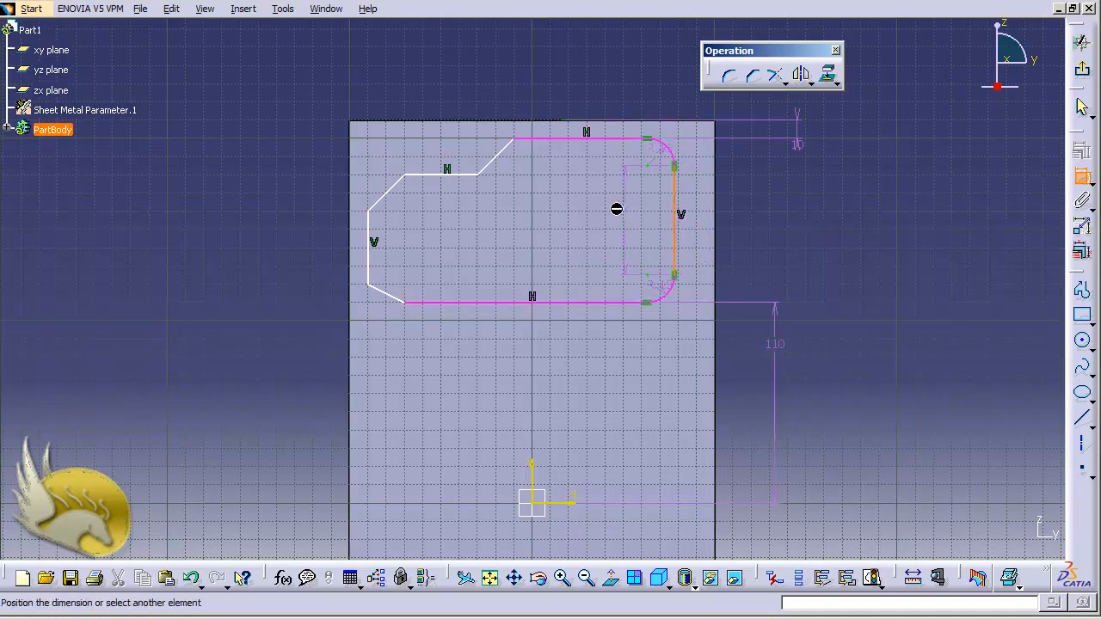
click(519, 140)
click(563, 74)
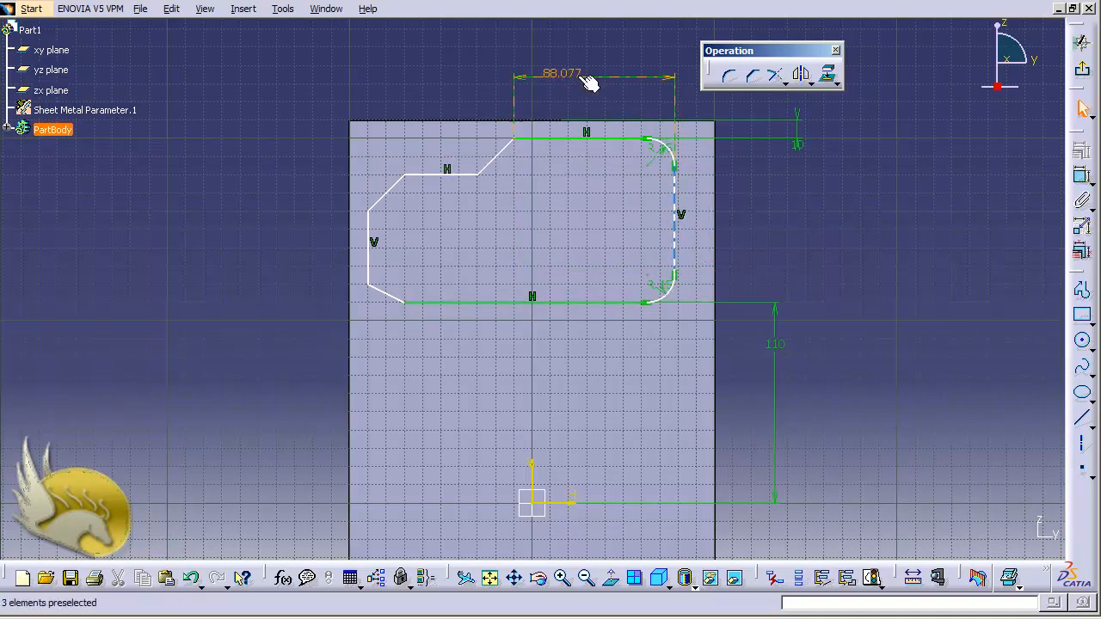
double_click(575, 74)
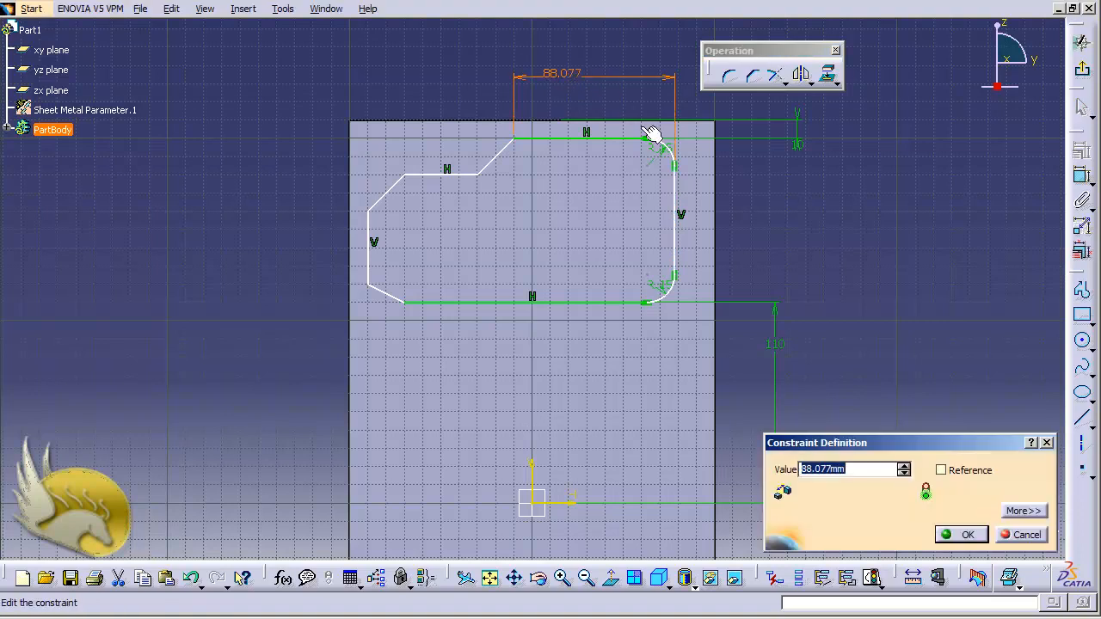
text(110)
key(Return)
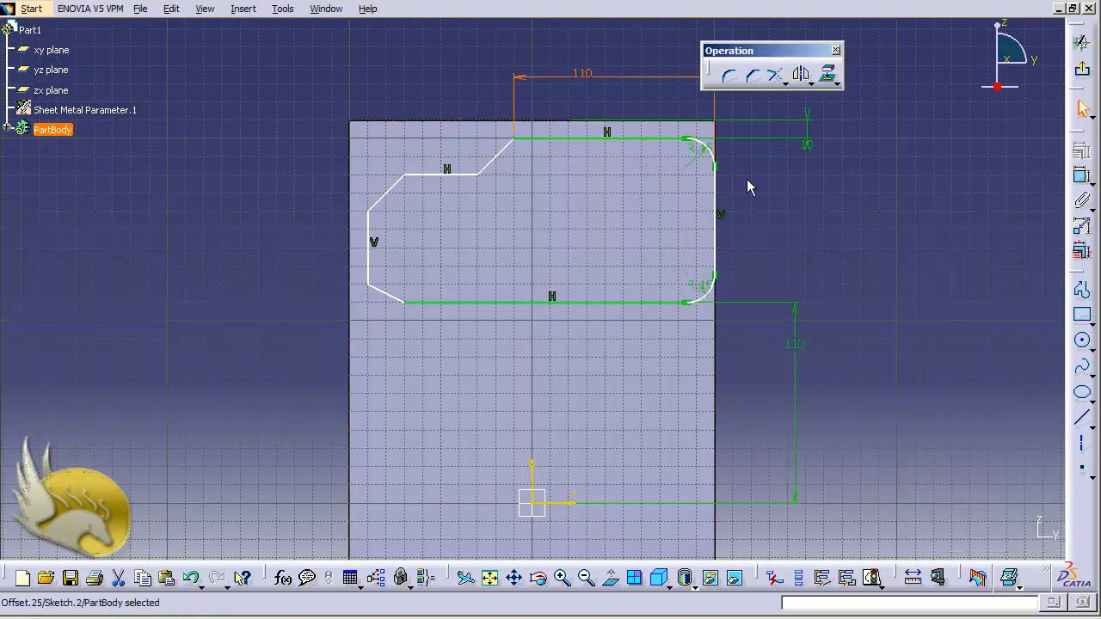
Dimension the overall width between the profile's left and right vertical edges and set it to 160 mm
click(1081, 176)
click(370, 255)
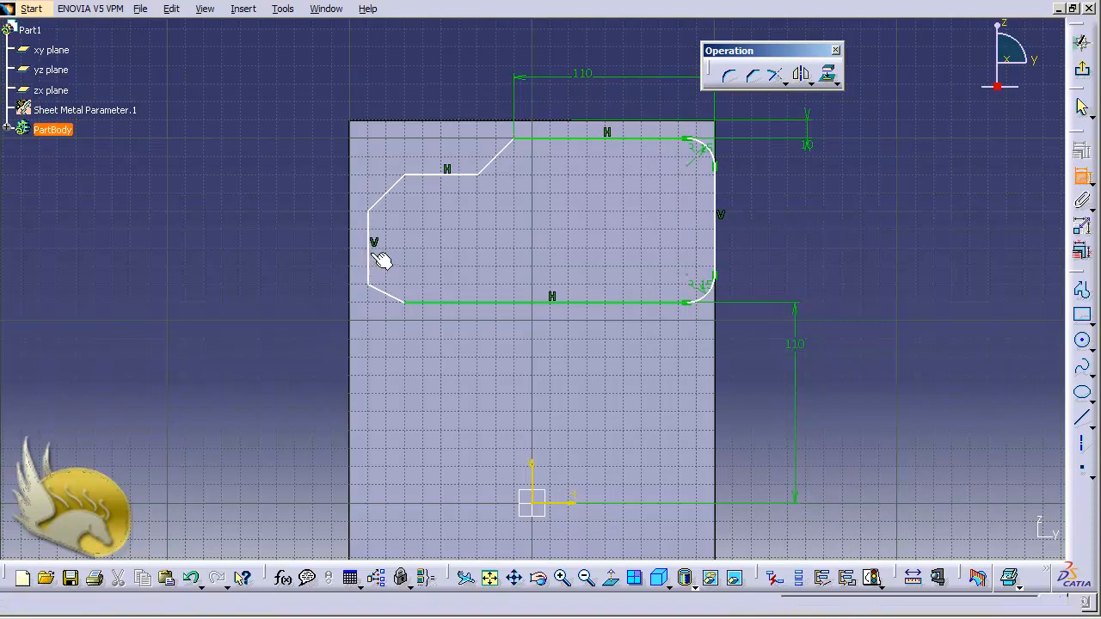
click(722, 247)
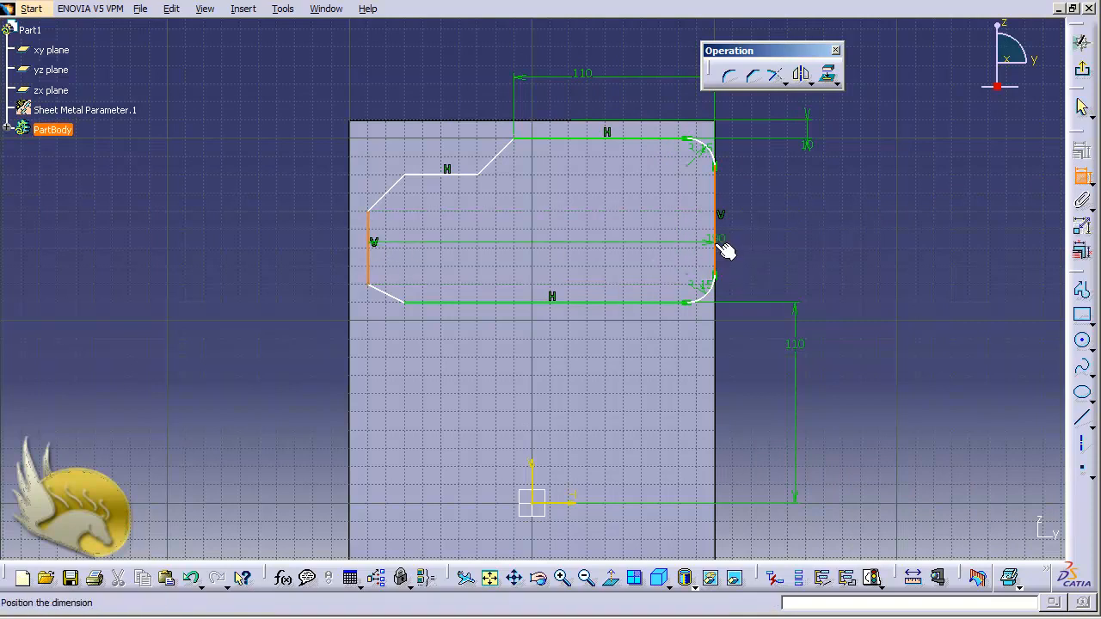
click(585, 42)
double_click(587, 37)
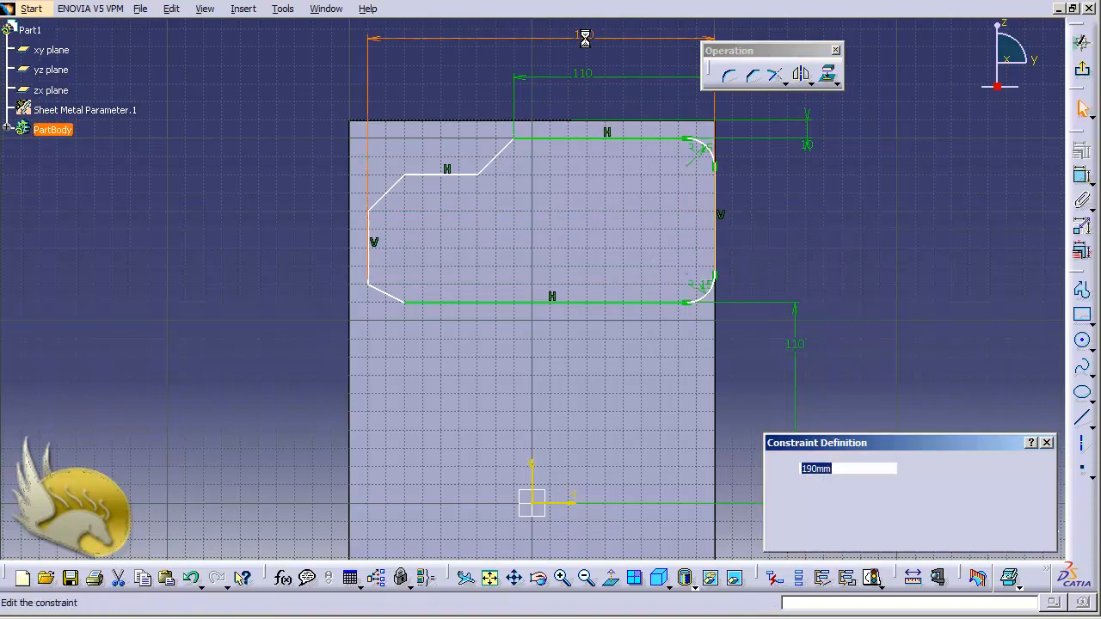
text(160)
key(Return)
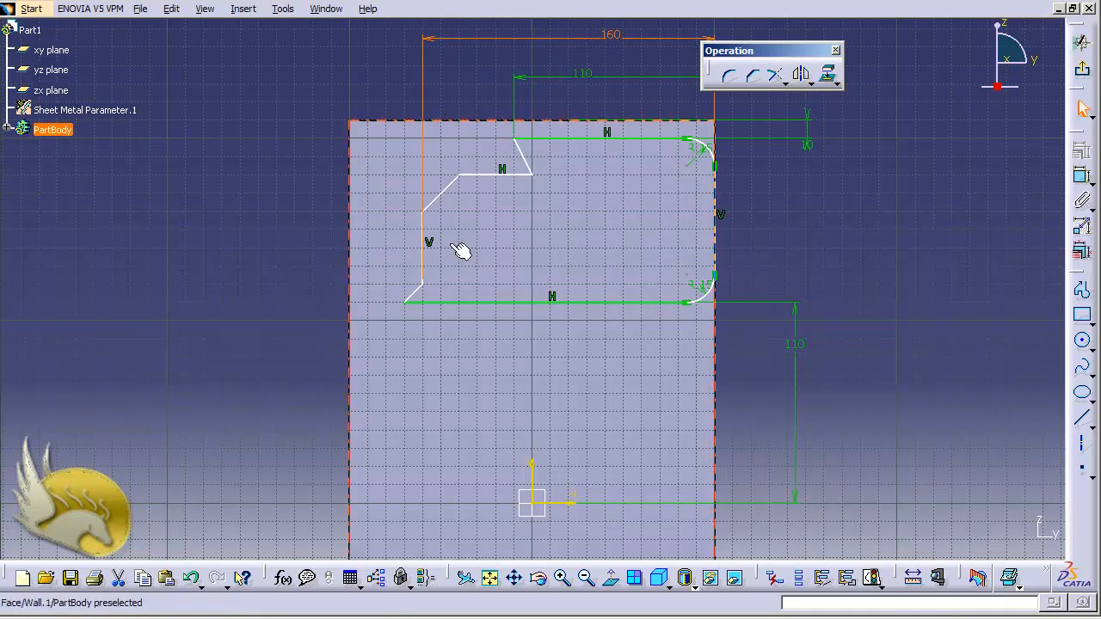
Dimension the angle between the profile's bottom edge and the lower-left slanted edge and set it to 135°
click(1082, 175)
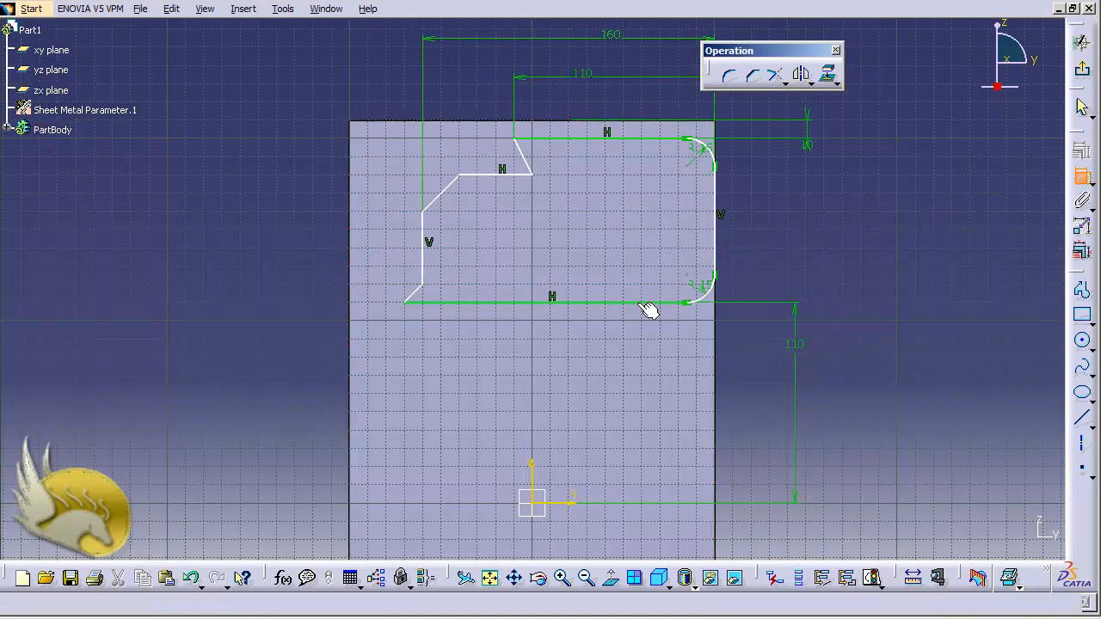
click(429, 302)
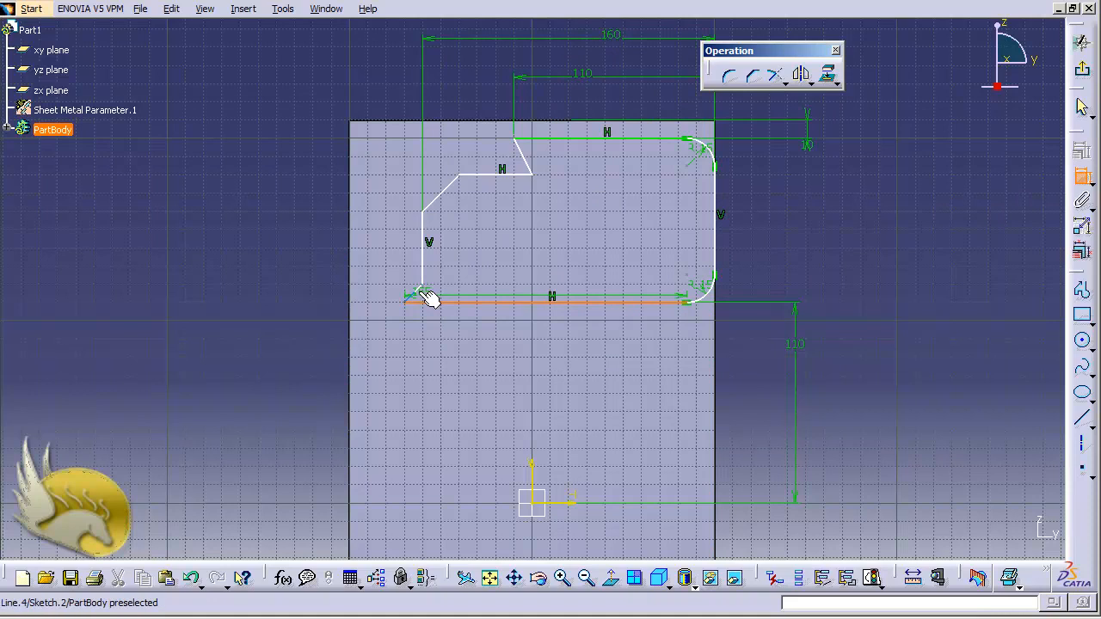
click(418, 295)
click(467, 280)
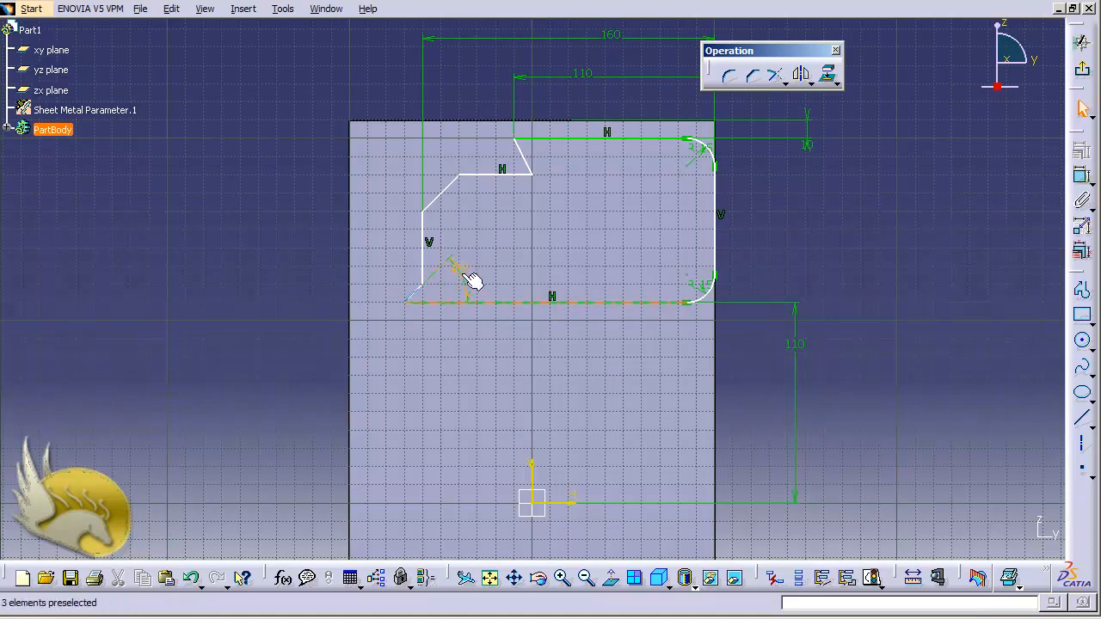
double_click(468, 287)
text(135)
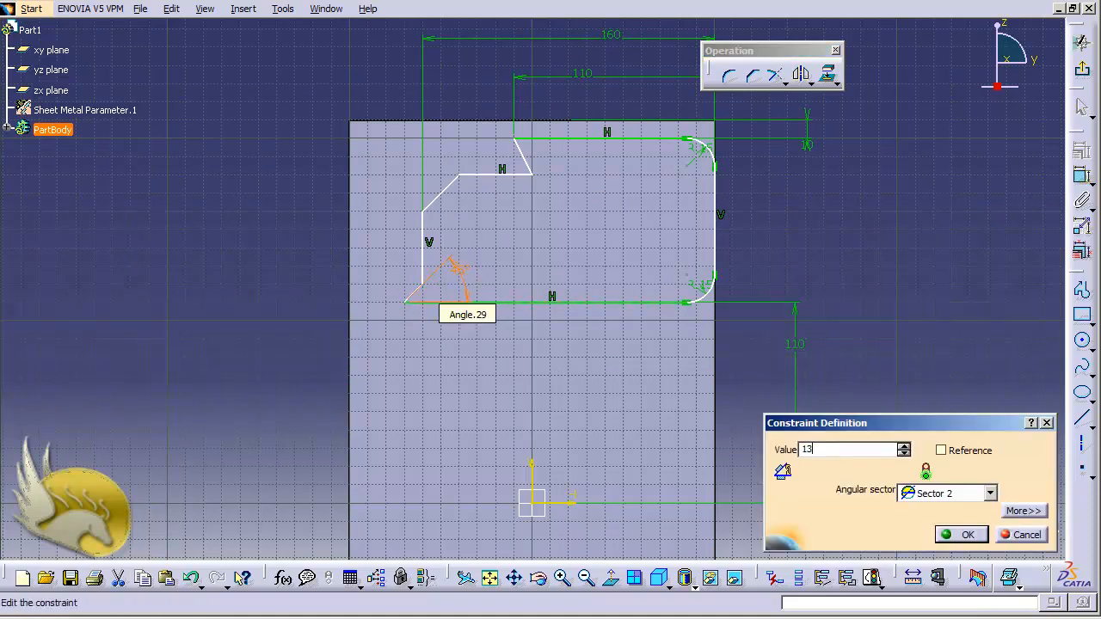
key(Return)
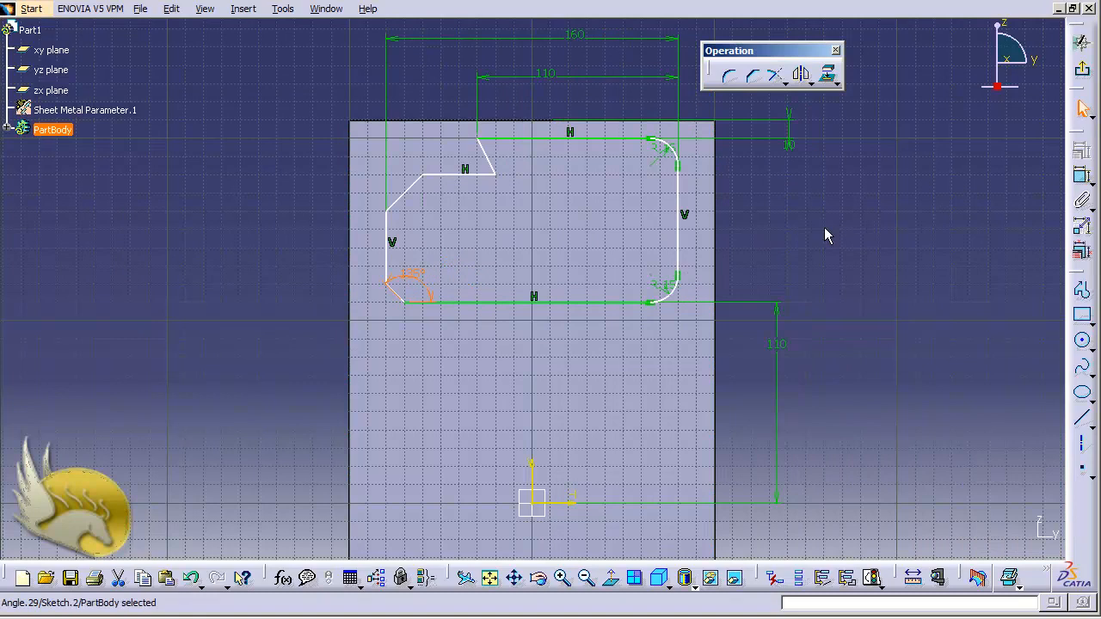
Dimension the angle between the horizontal step and the slanted edge rising to the top edge and set it to 135°
click(1083, 175)
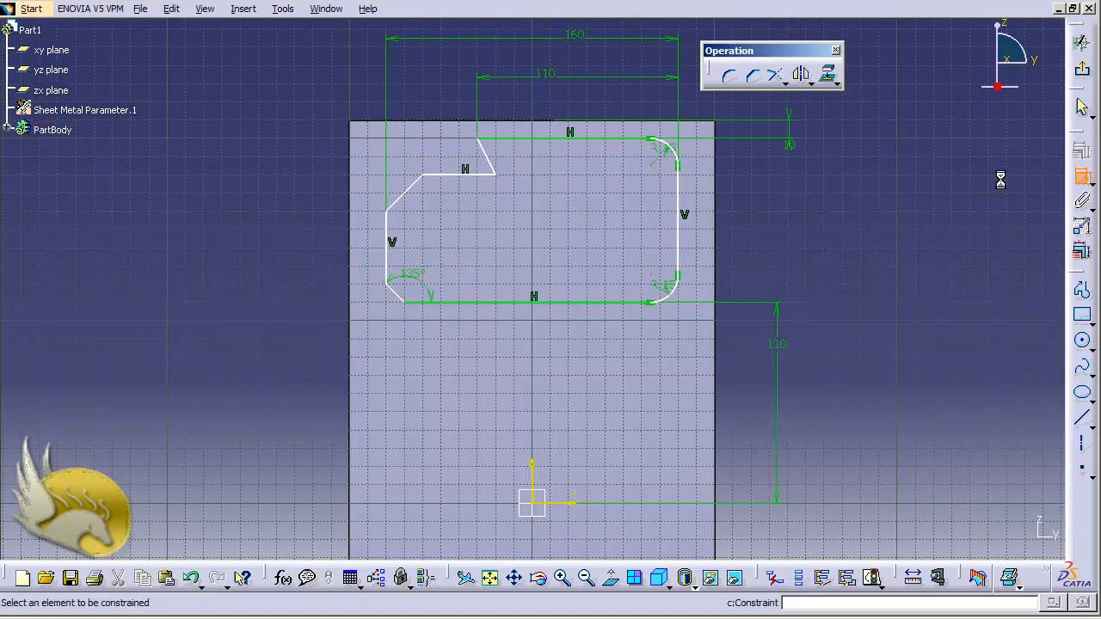
click(488, 161)
click(483, 175)
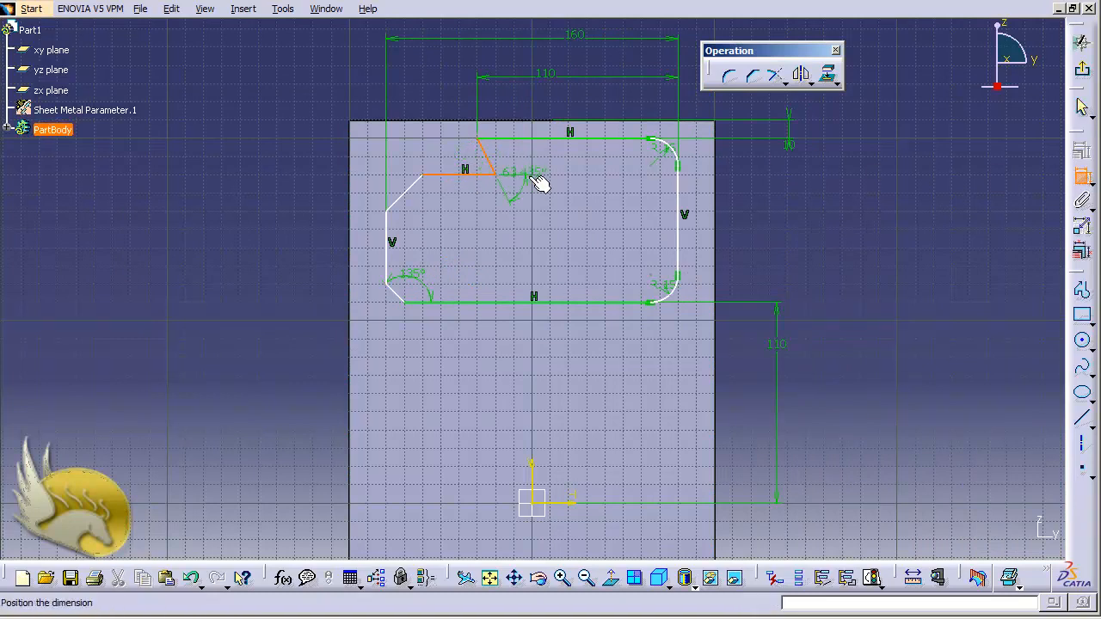
click(531, 196)
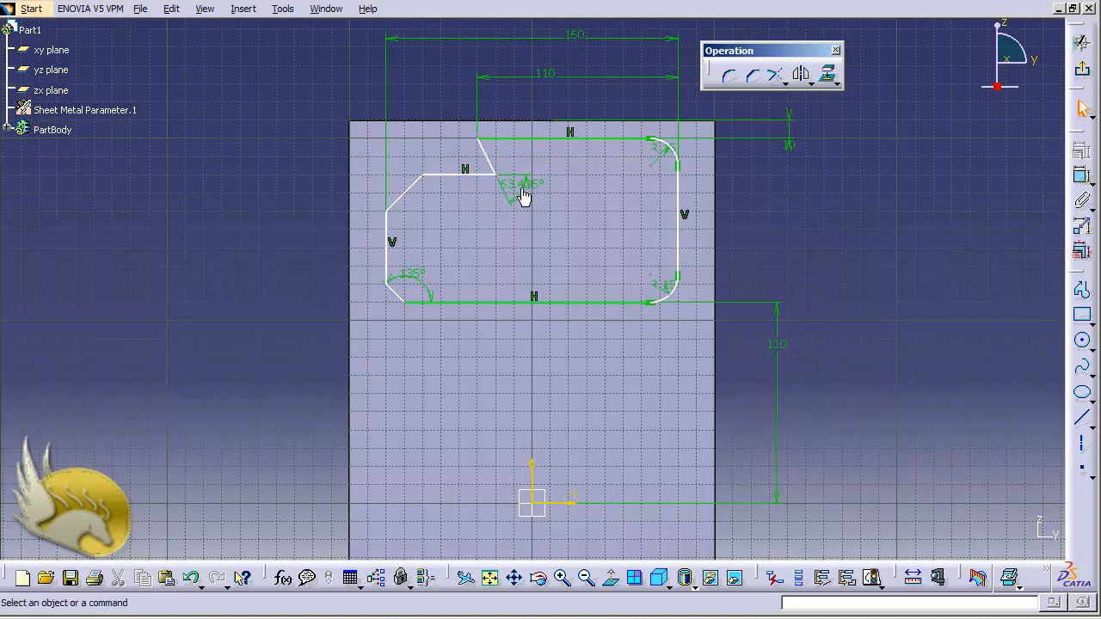
double_click(522, 191)
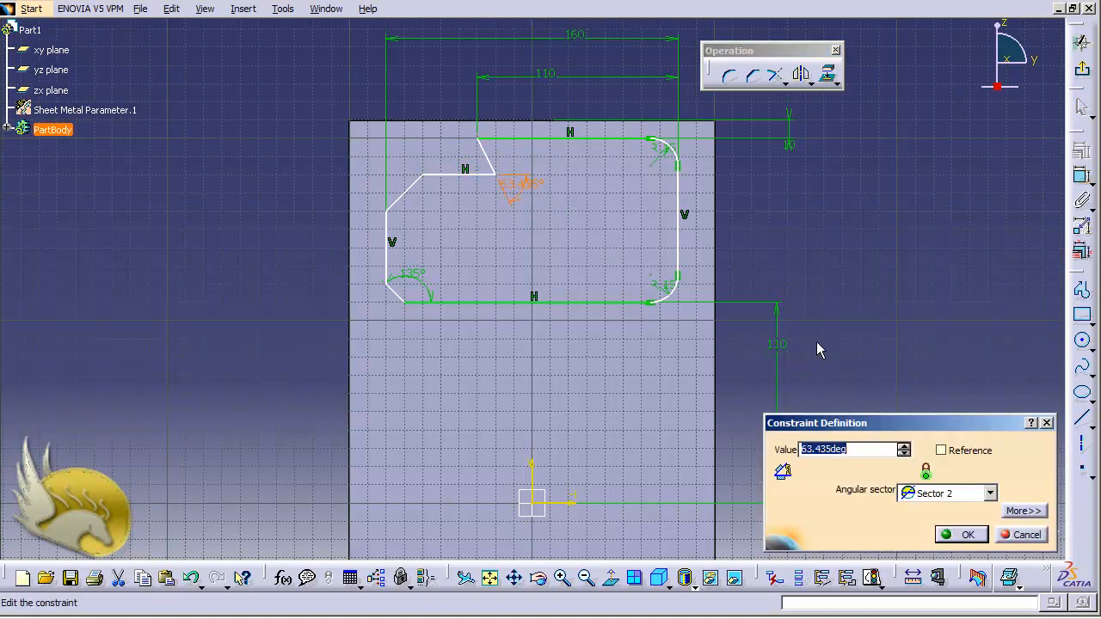
text(135)
key(Return)
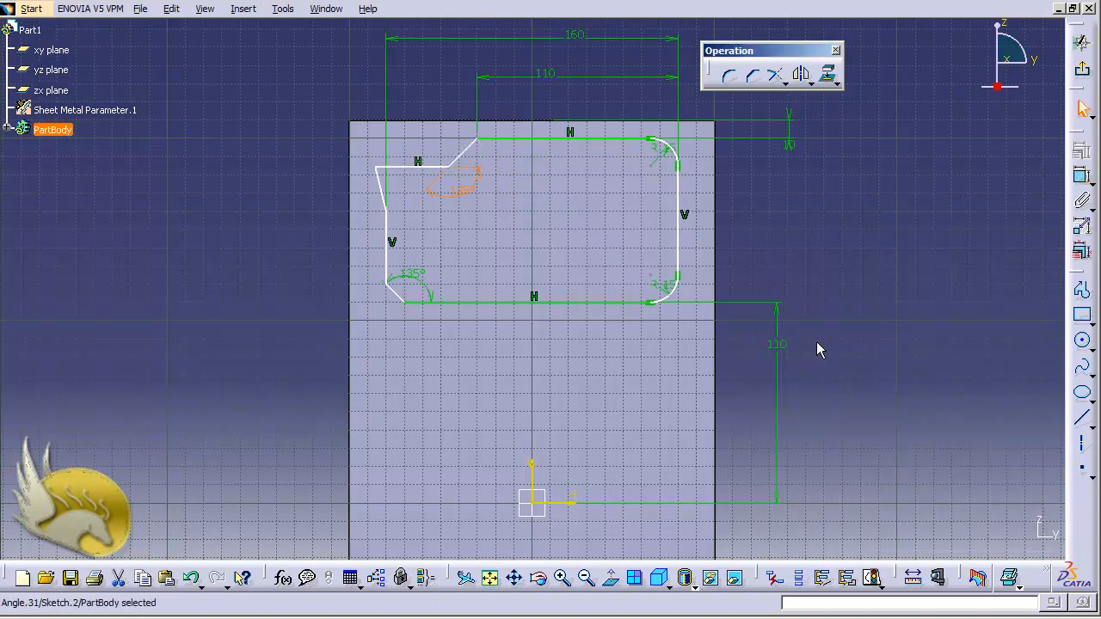
Try a 135° angle dimension between the left vertical edge and the slanted edge above it, and delete that dimension
click(387, 197)
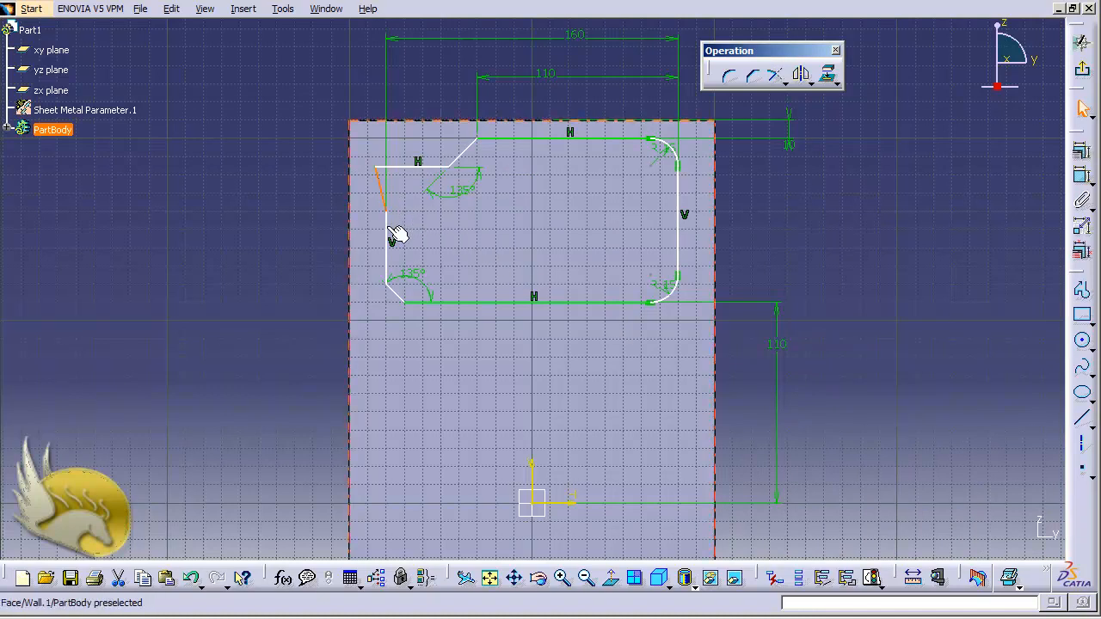
ctrl+click(388, 236)
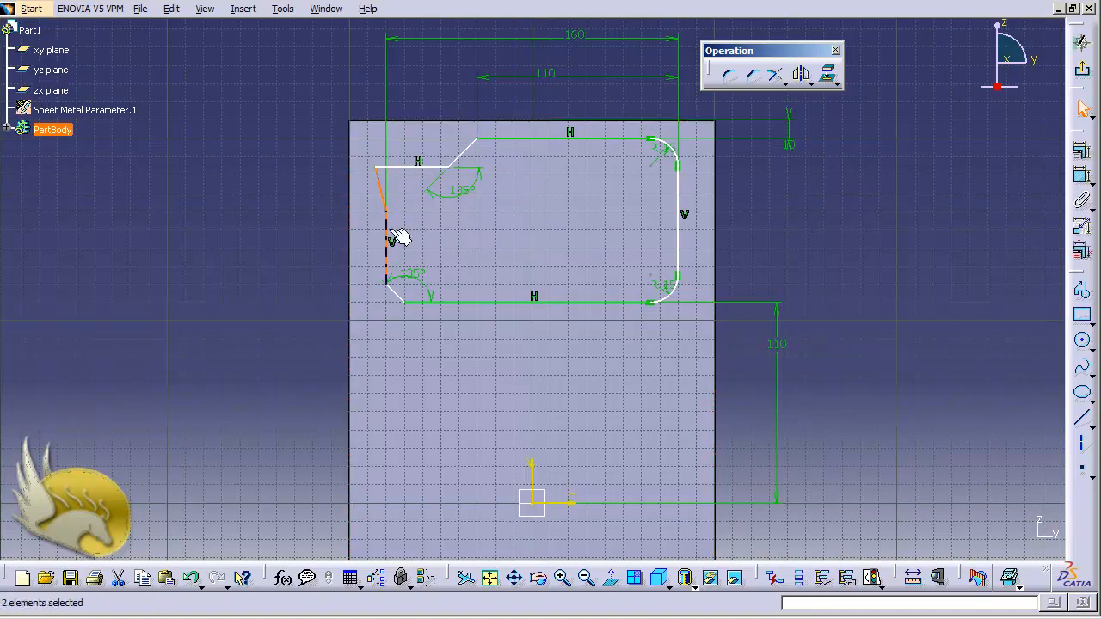
click(1082, 178)
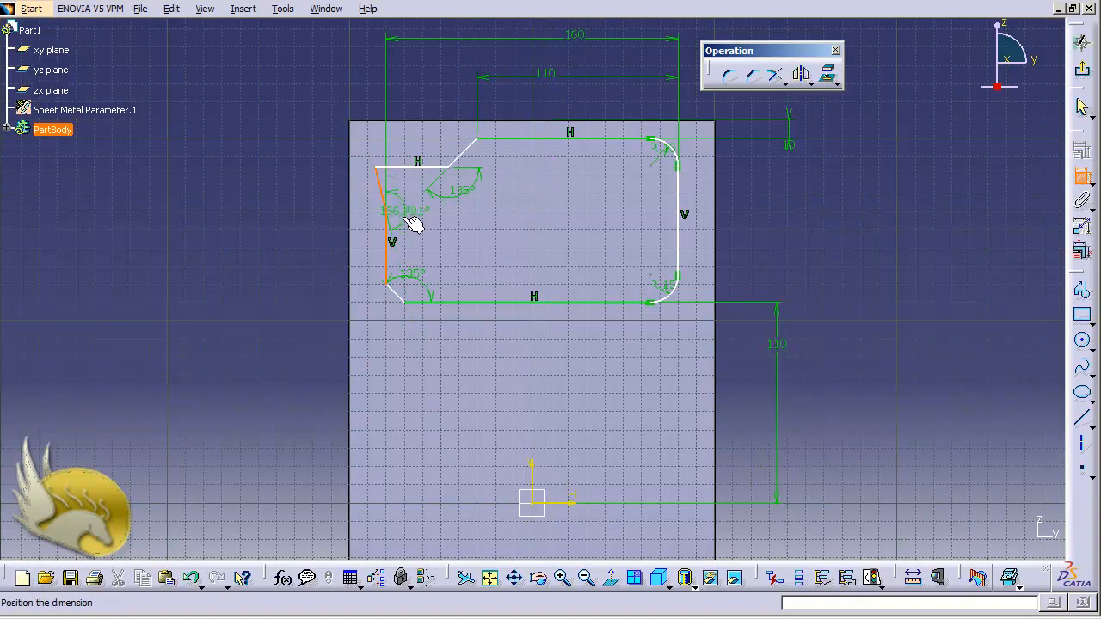
click(416, 221)
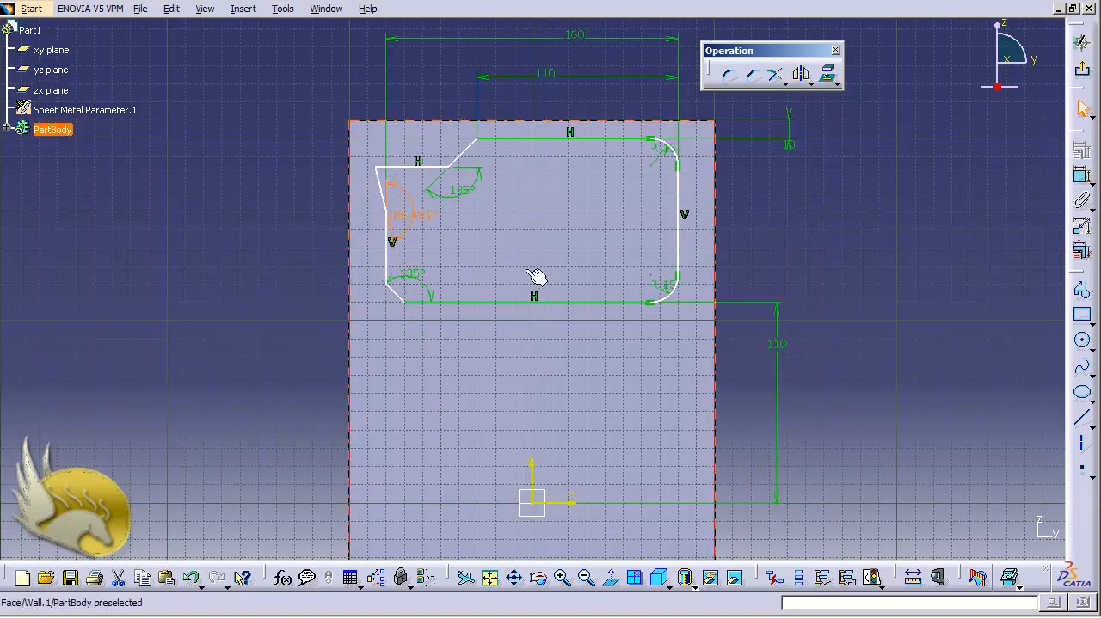
double_click(419, 215)
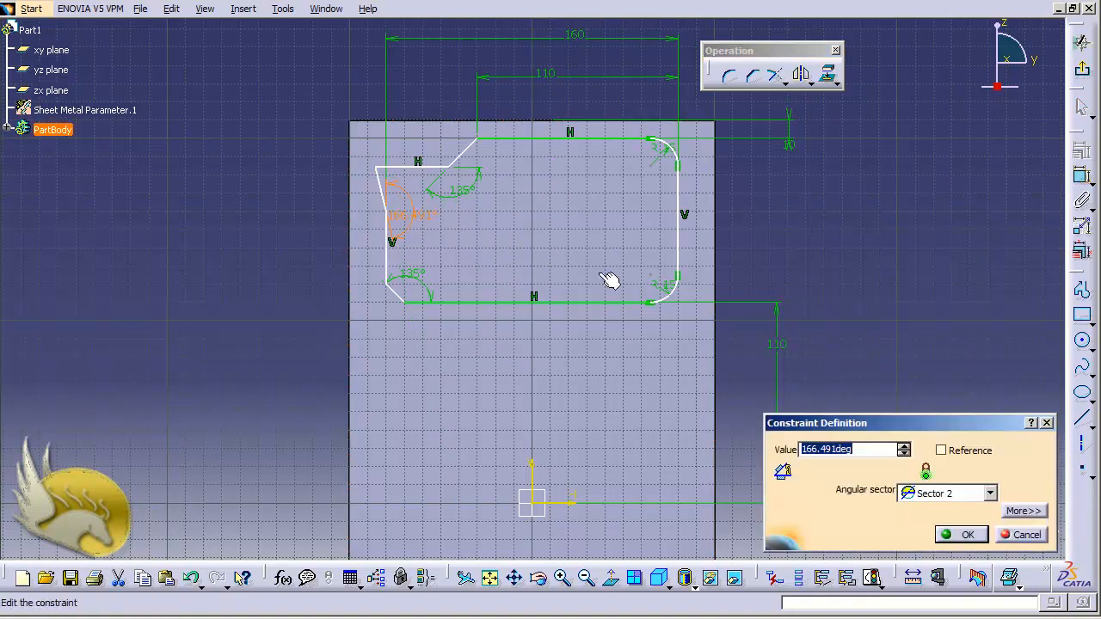
text(135)
key(Return)
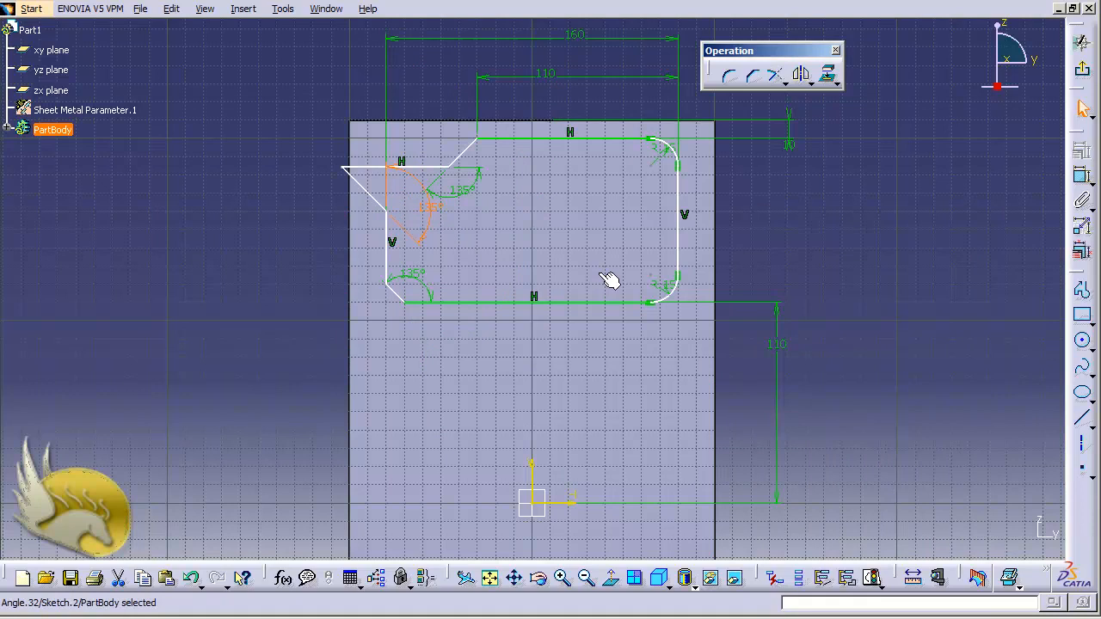
click(437, 213)
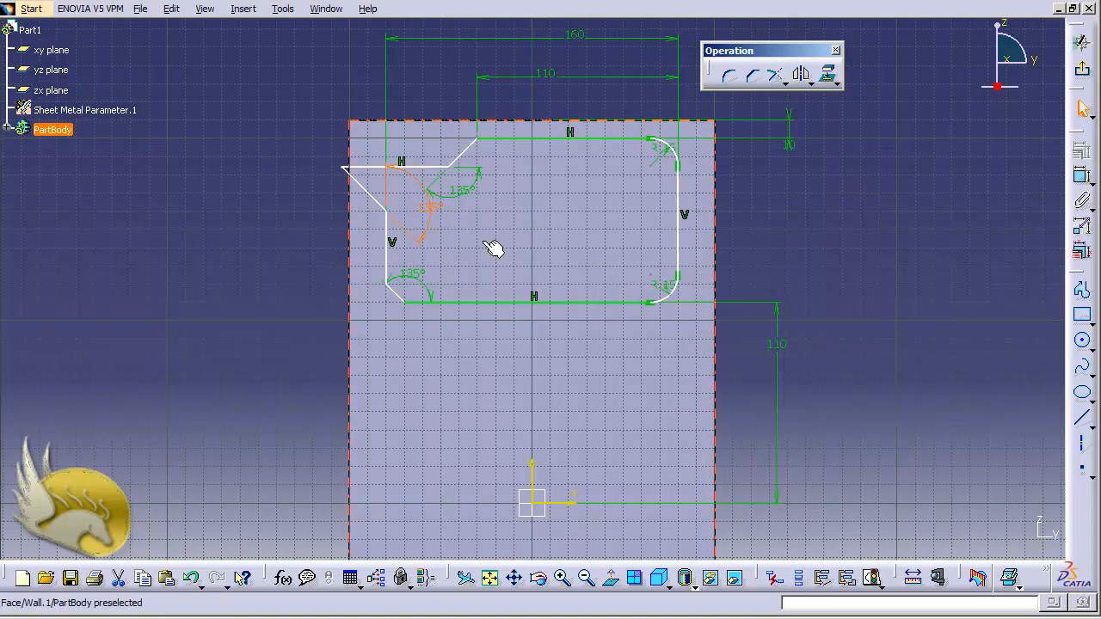
key(Delete)
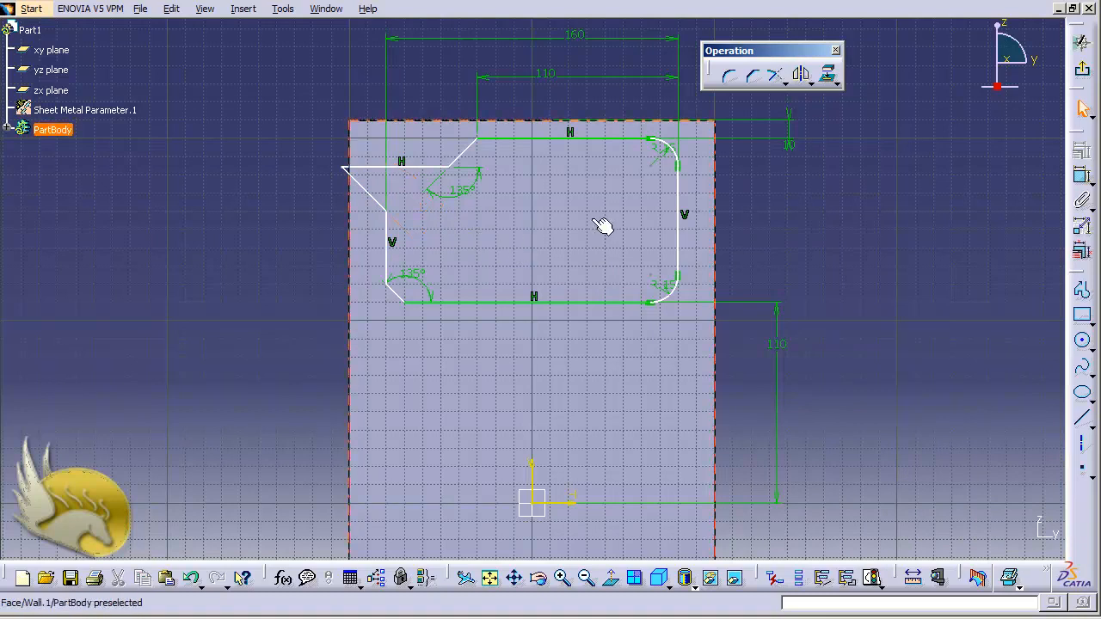
Dimension the angle between the horizontal step and the slanted edge above the left vertical edge and set it to 135°
click(370, 194)
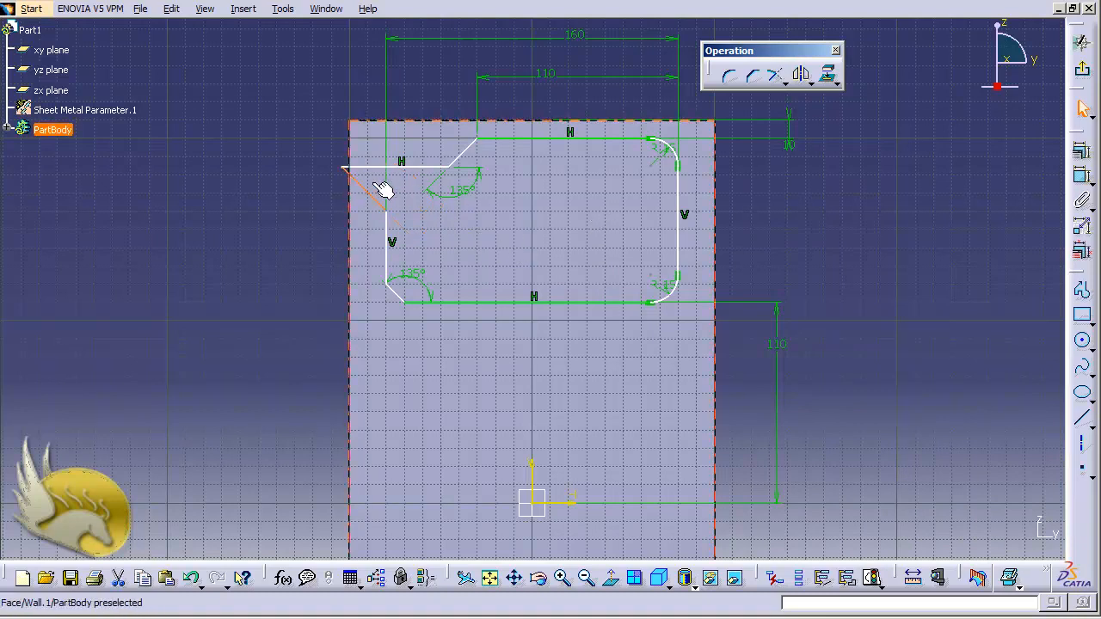
ctrl+click(381, 167)
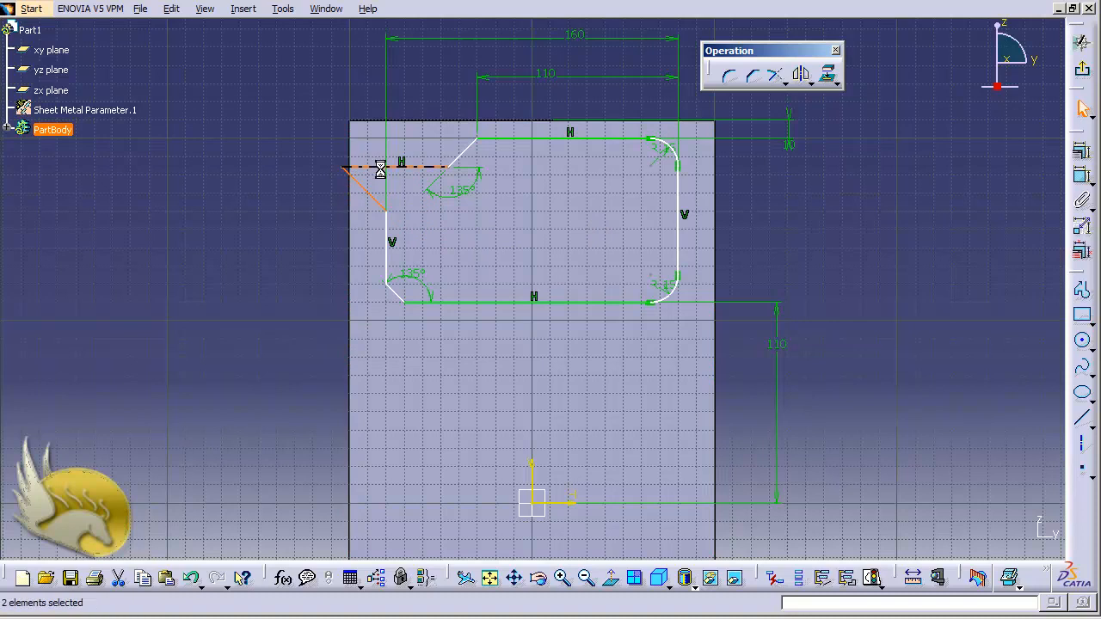
click(1084, 179)
click(425, 215)
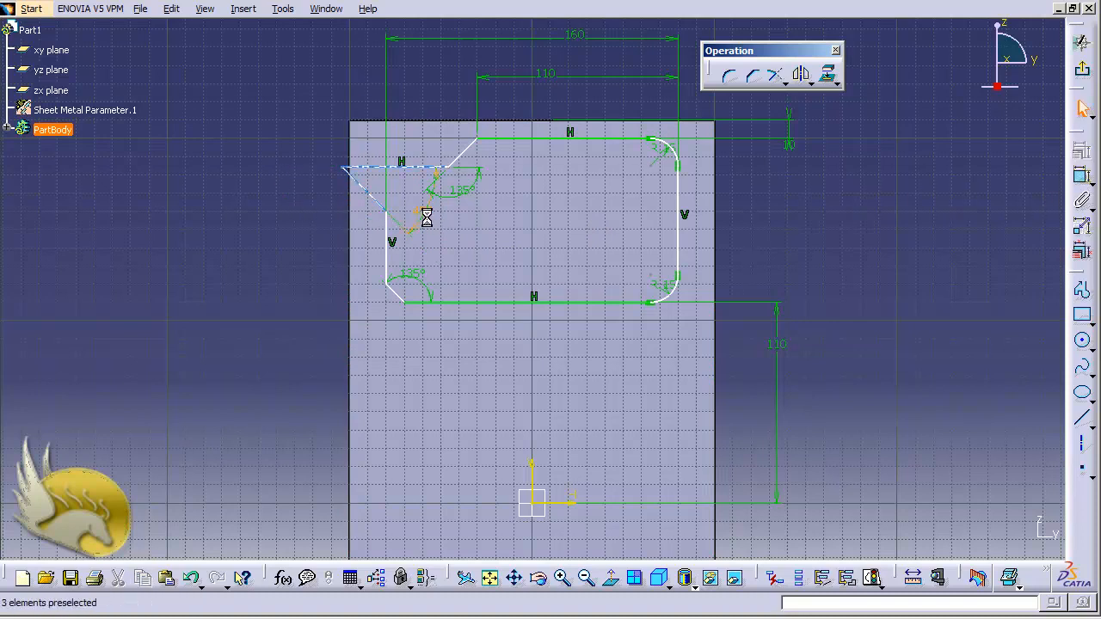
double_click(425, 215)
text(135)
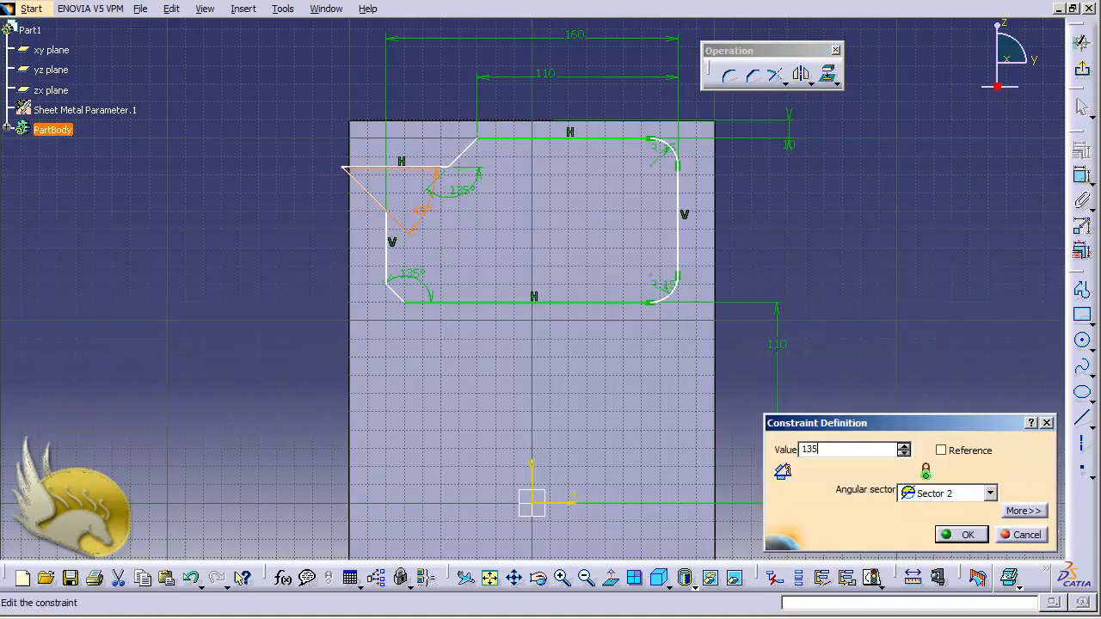
key(Return)
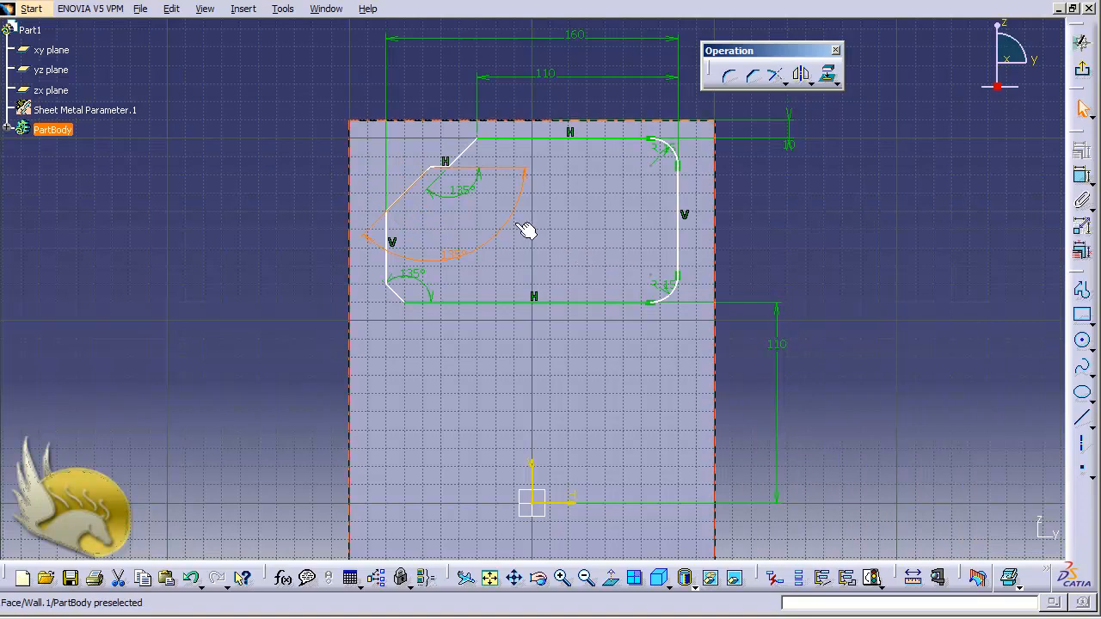
Dimension the length of the slanted edge between the left vertical edge and the horizontal step and set it to 15 mm
click(425, 189)
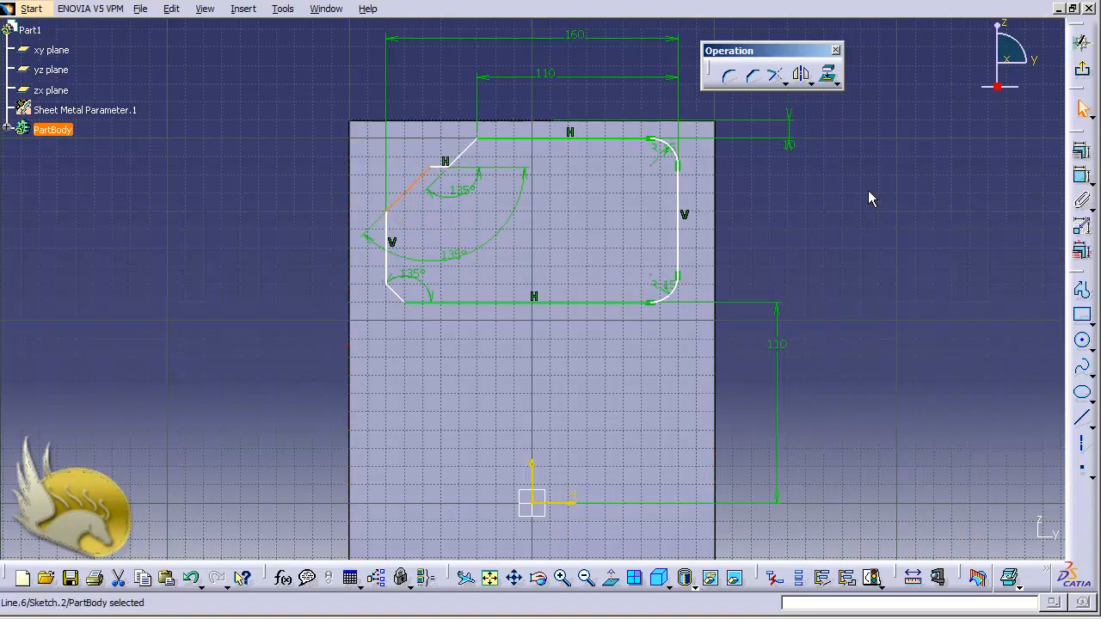
click(1082, 176)
click(330, 108)
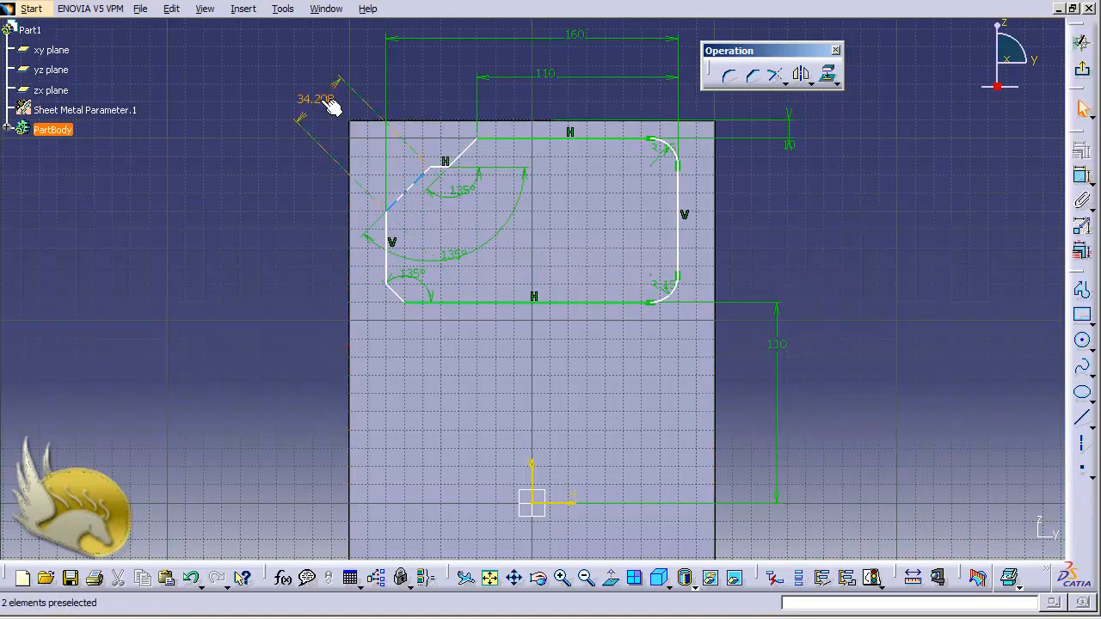
double_click(330, 107)
text(15)
key(Return)
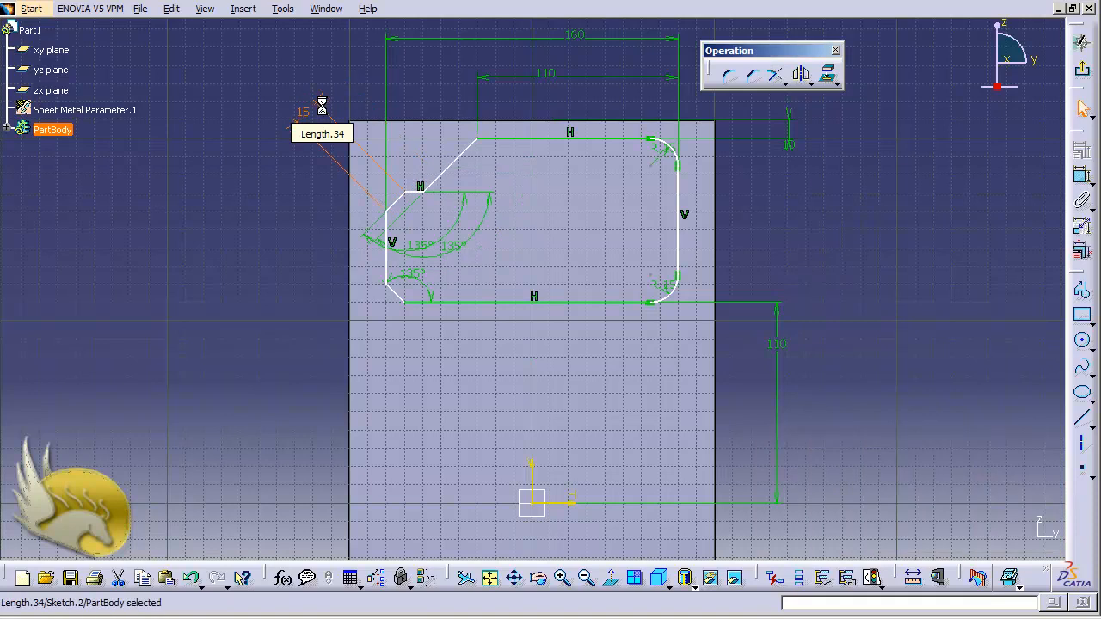
Dimension the length of the slanted edge rising from the horizontal step to the top edge and set it to 15 mm
click(455, 155)
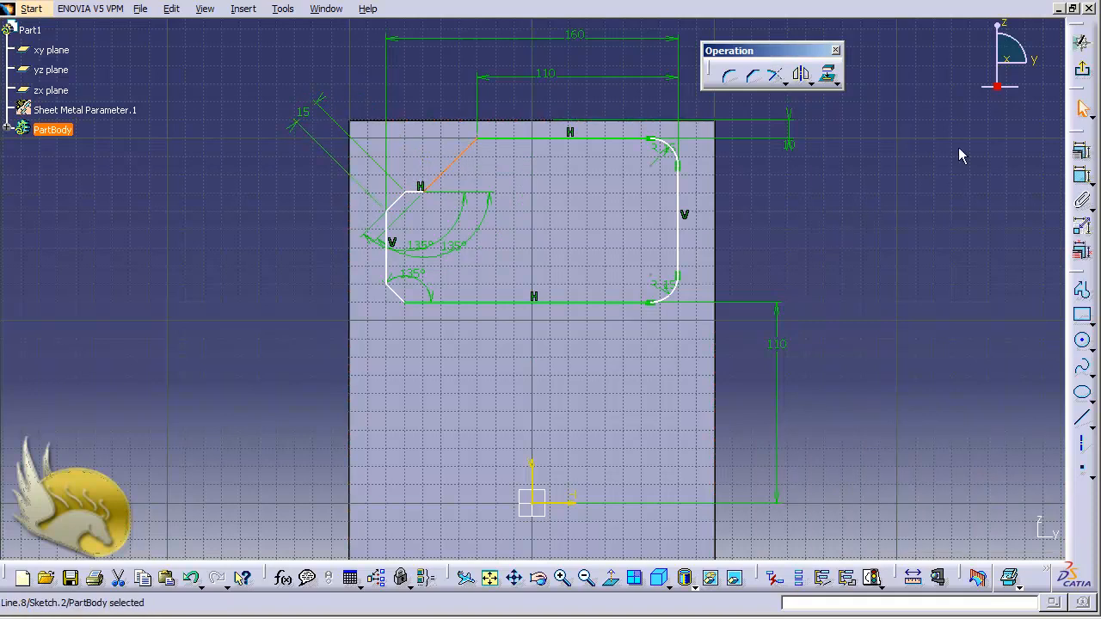
click(1082, 175)
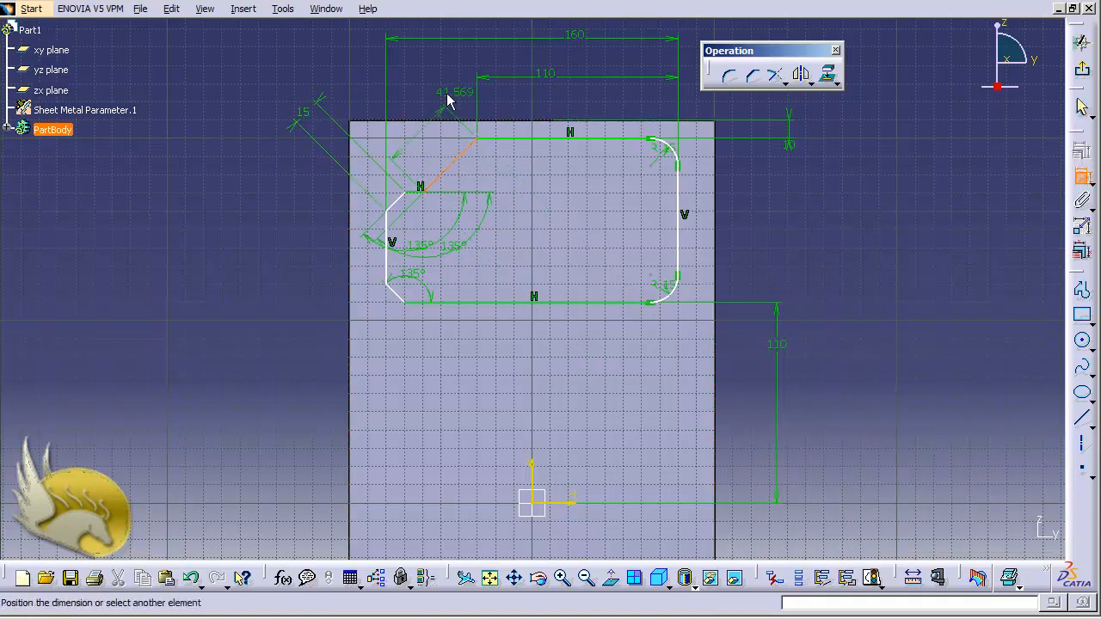
click(357, 54)
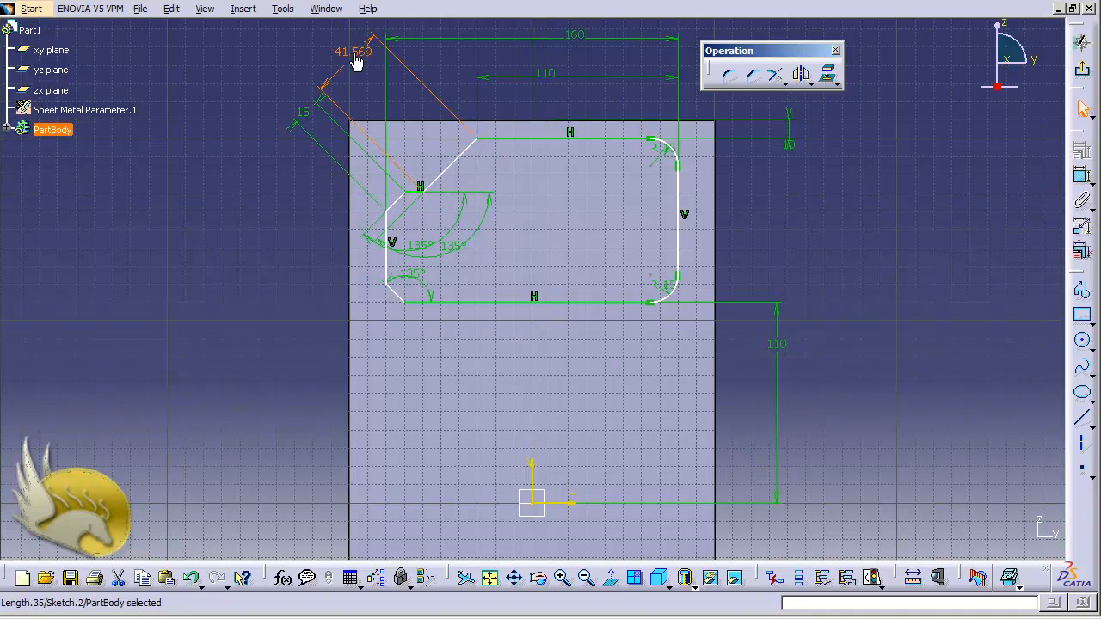
double_click(354, 56)
text(15)
key(Return)
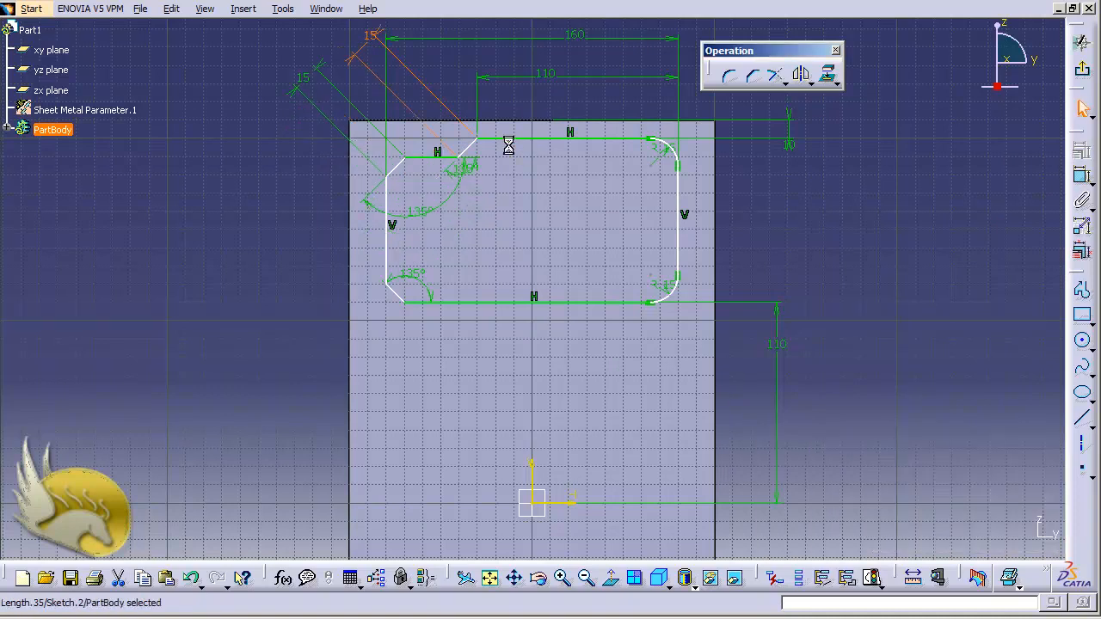
Dimension the length of the slanted edge at the profile's lower-left corner and set it to 25 mm
click(402, 297)
click(1083, 176)
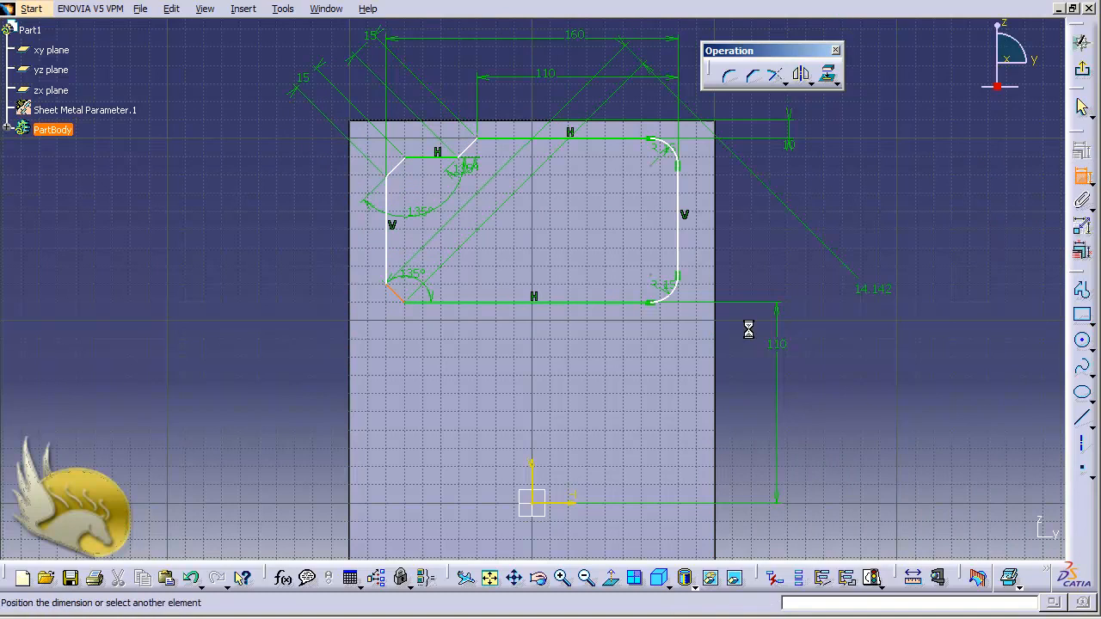
click(311, 388)
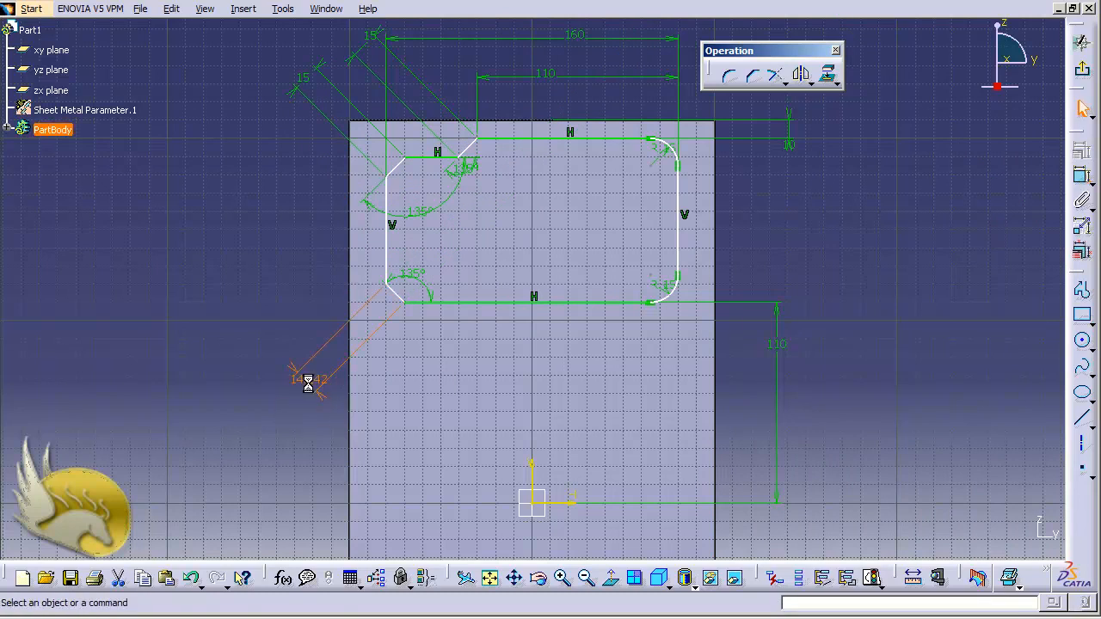
double_click(308, 381)
text(25mm)
key(Return)
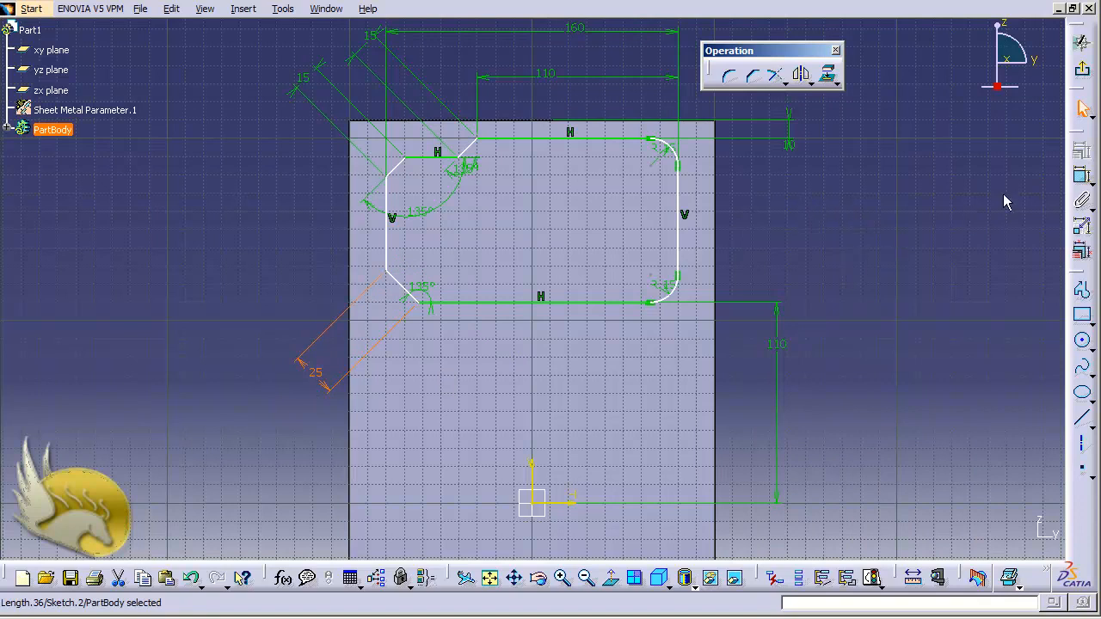
Dimension the distance from the profile's left vertical edge to the sketch's vertical axis and set it to 90 mm
click(1083, 179)
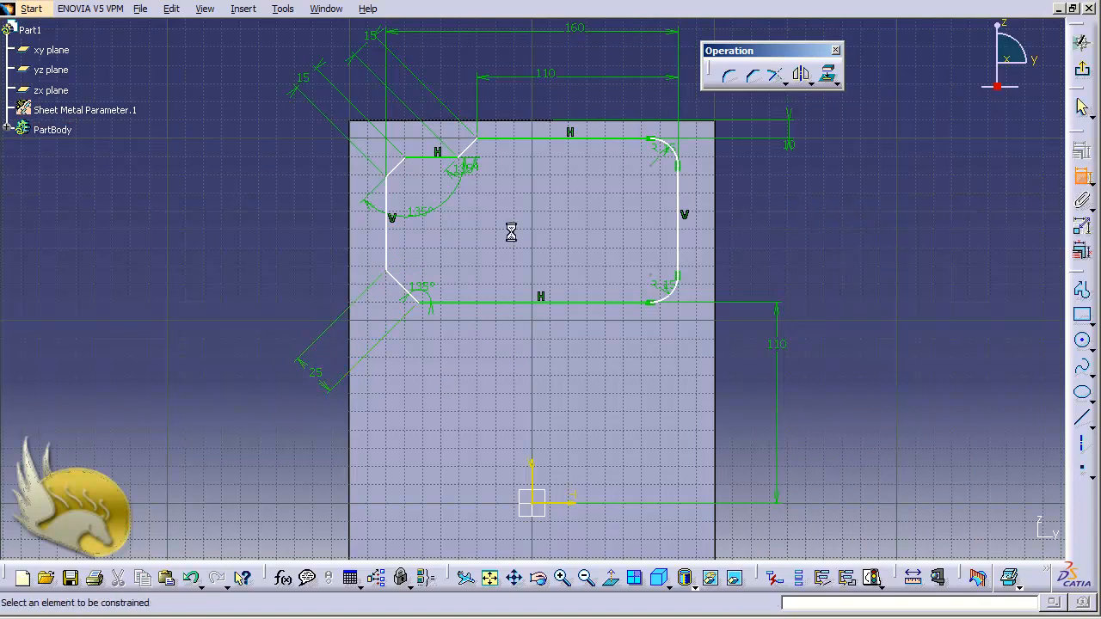
click(388, 242)
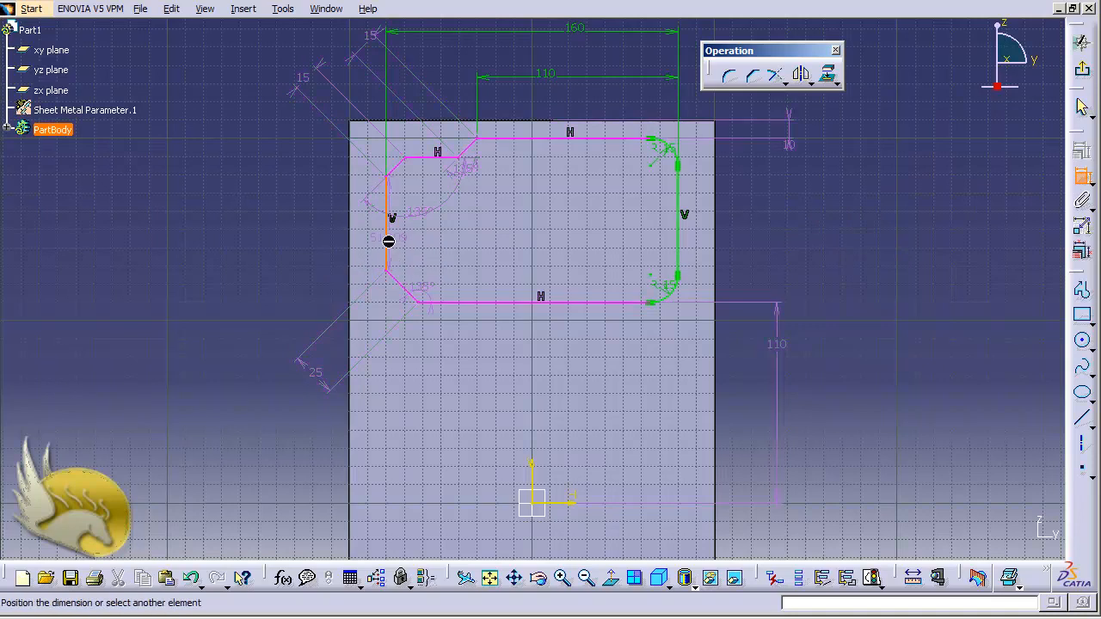
click(535, 487)
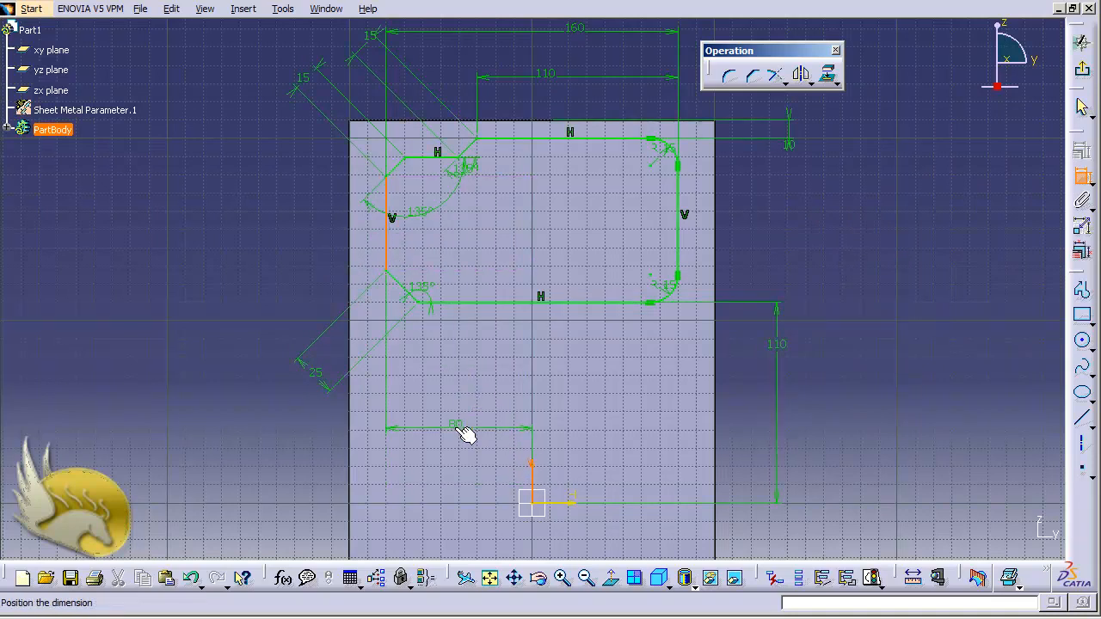
click(463, 433)
double_click(457, 424)
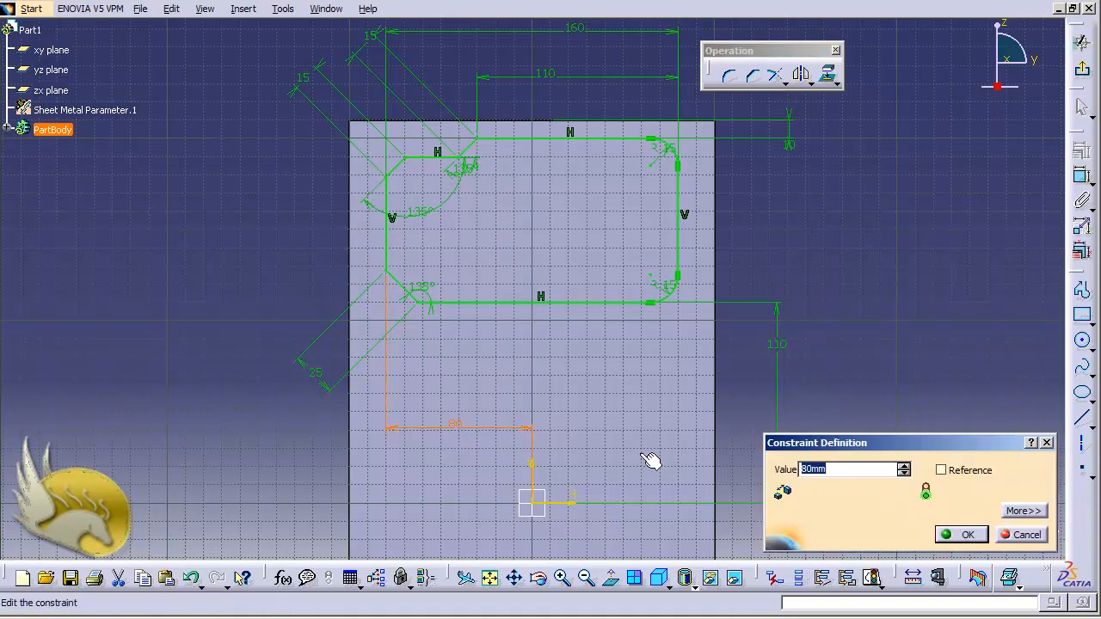
text(90)
key(Return)
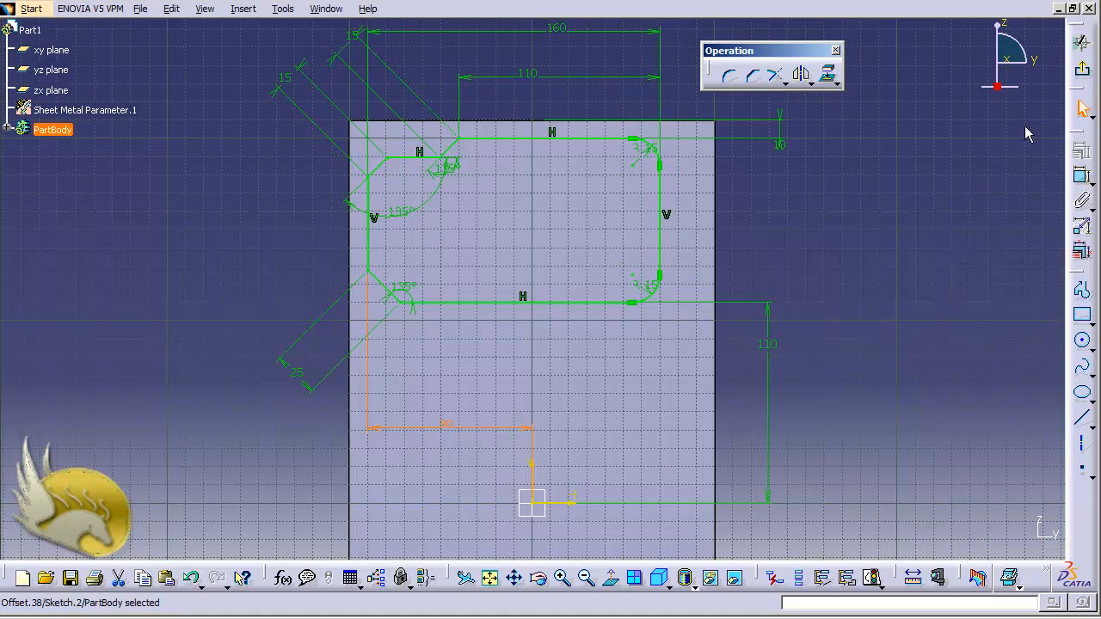
Finish the sketch and start a surface stamp from its profile, with a 75° angle and a 3 mm height
click(1083, 69)
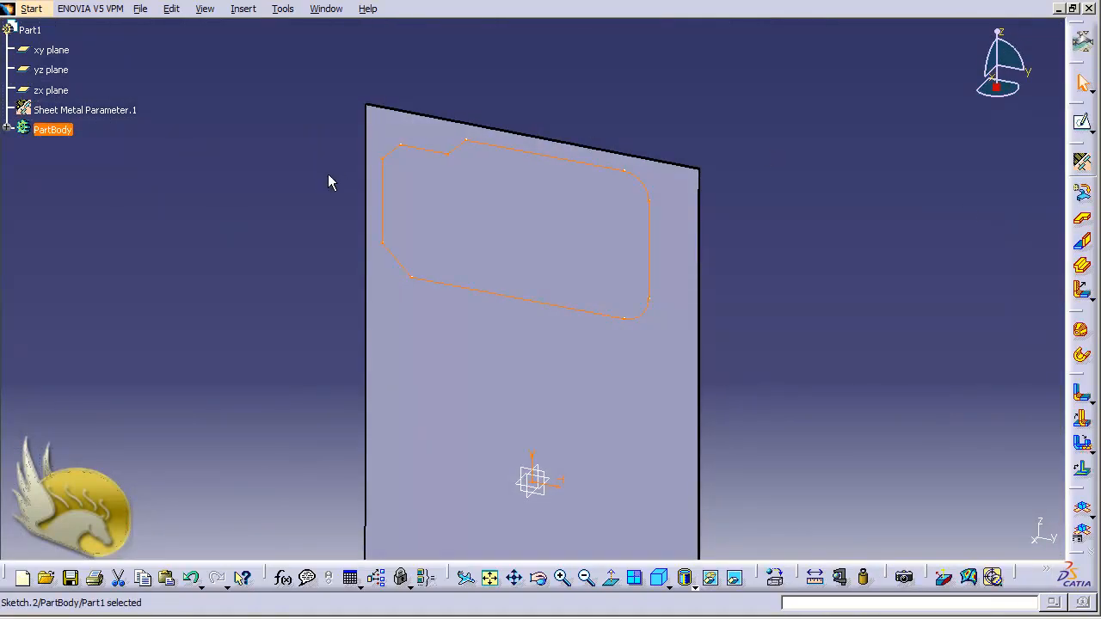
click(242, 11)
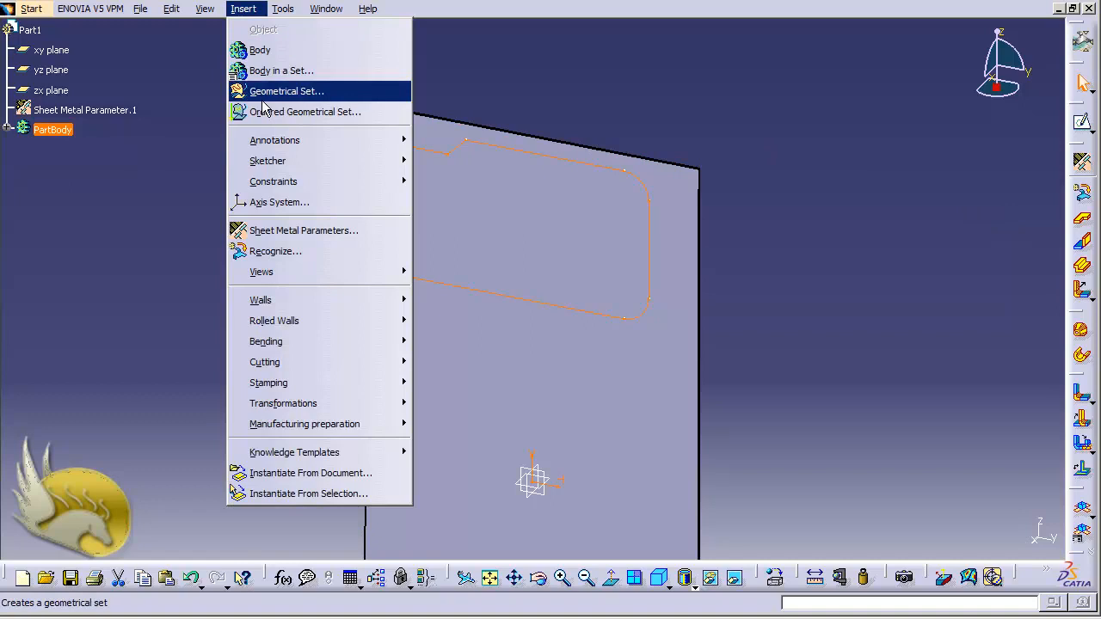
mouse_move(361, 389)
click(435, 382)
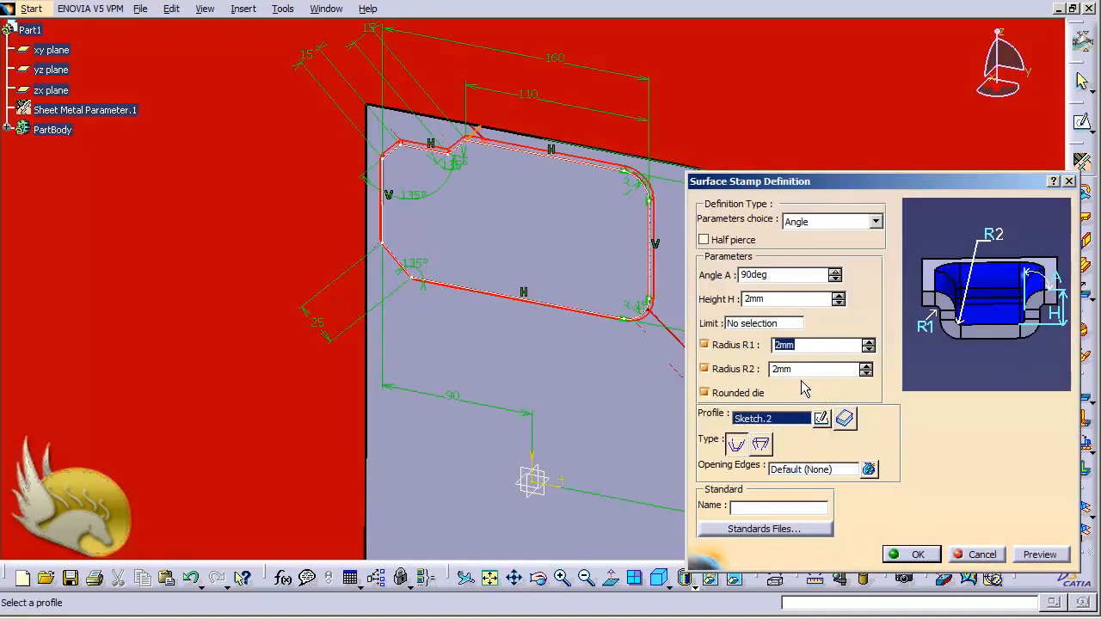
double_click(748, 276)
text(75)
click(771, 297)
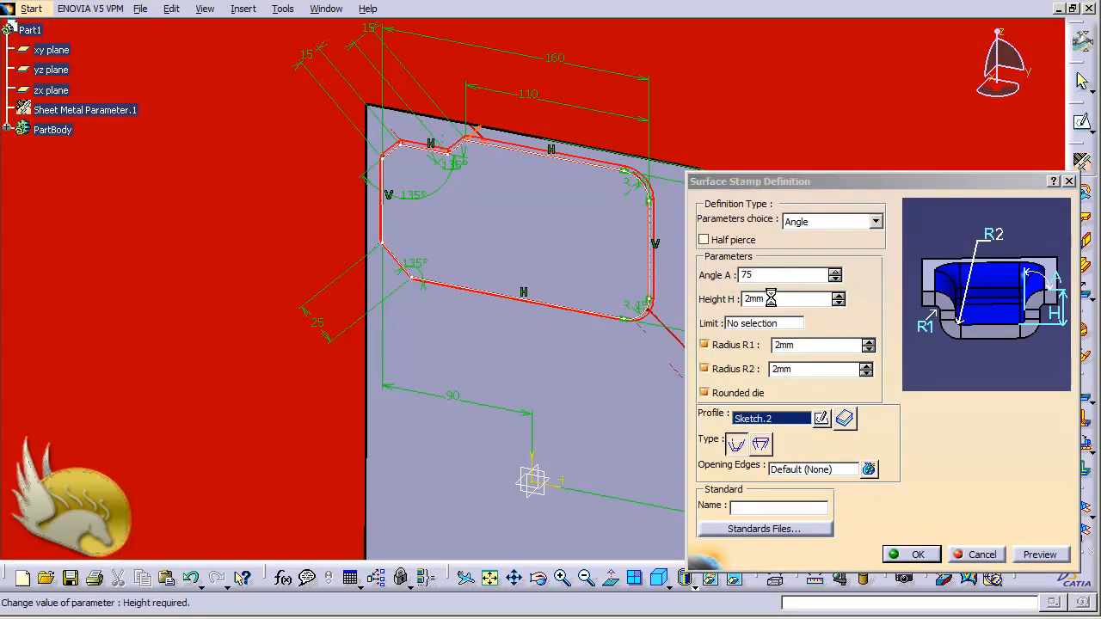
double_click(771, 298)
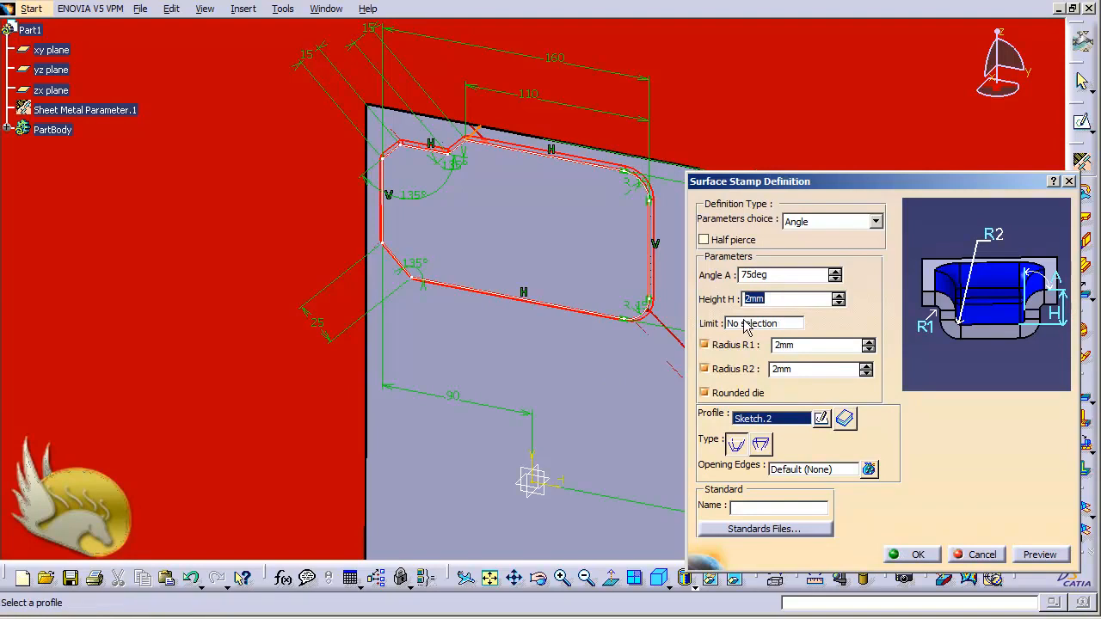
click(797, 344)
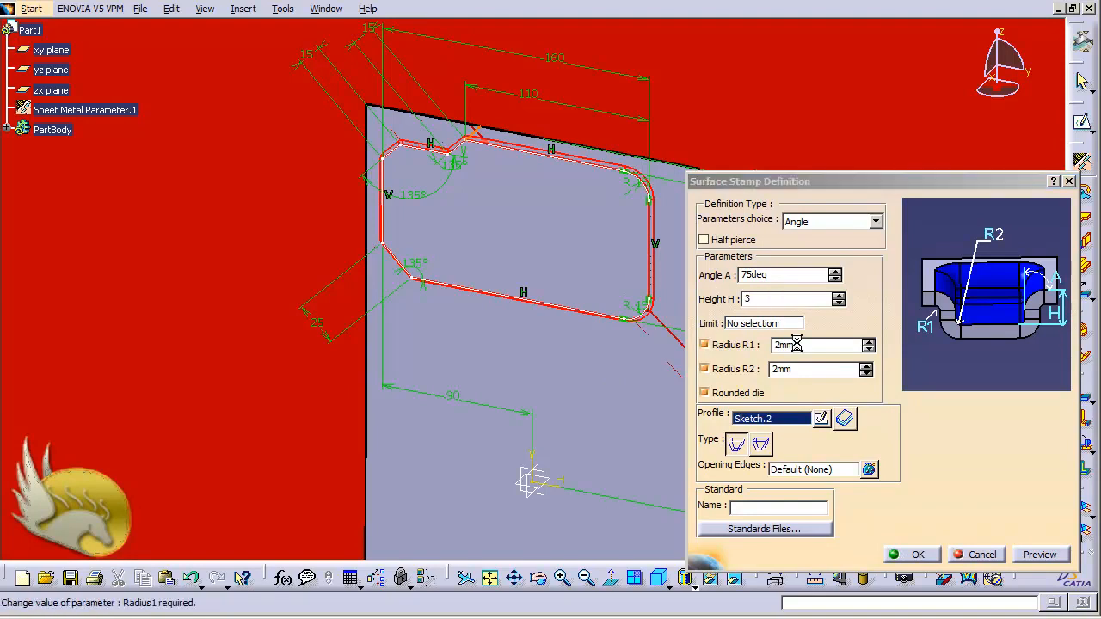
Set both stamp radii R1 and R2 to 1 mm and create the stamp with its direction reversed
click(869, 350)
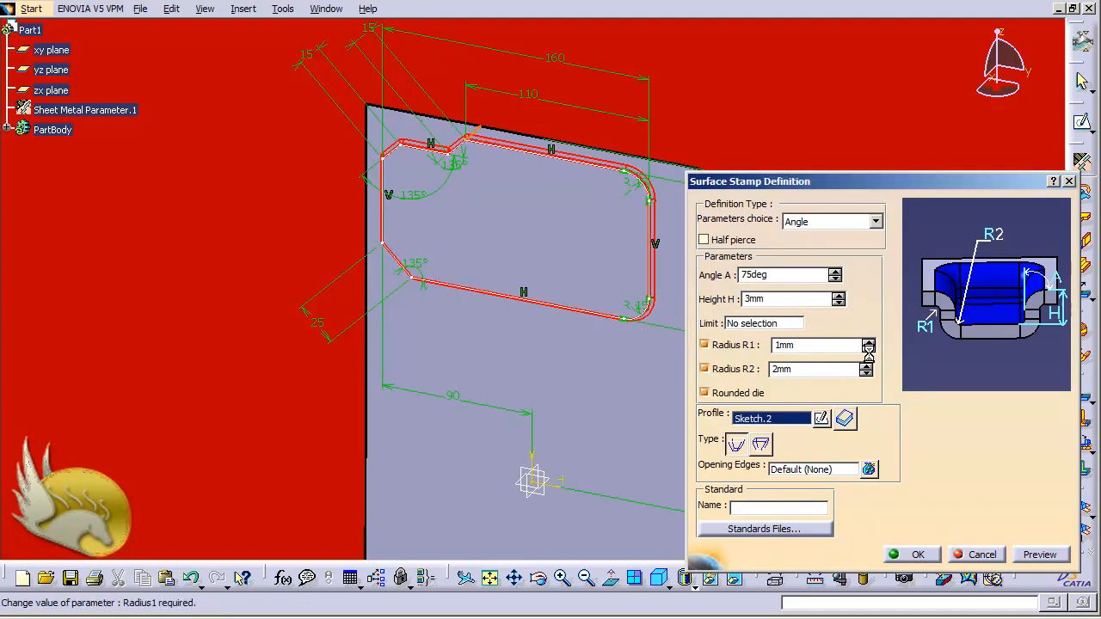
click(867, 371)
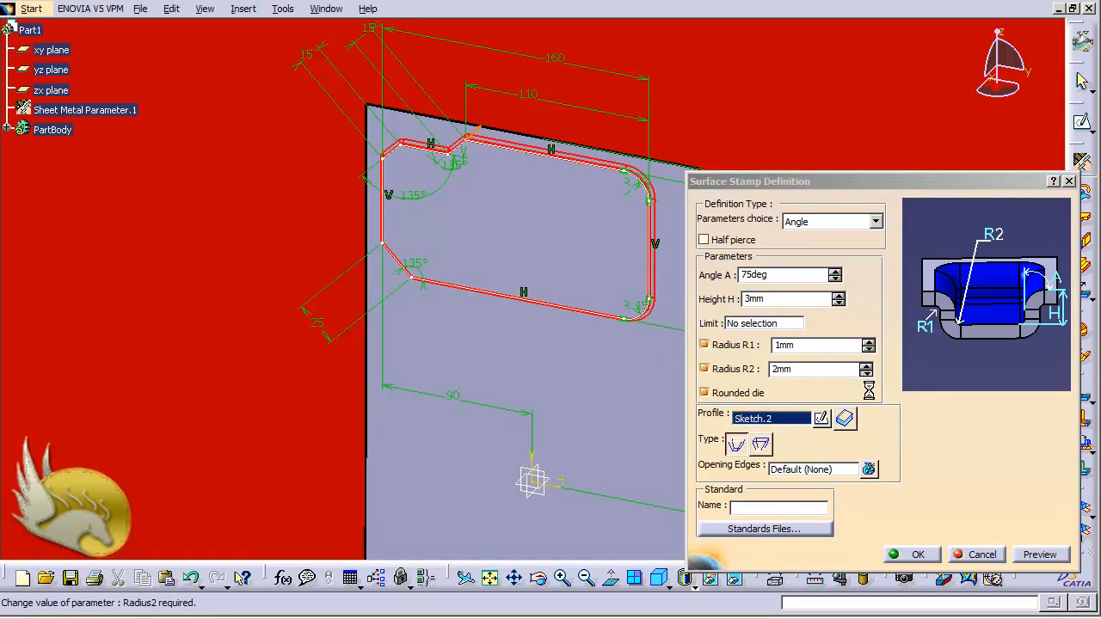
click(1038, 555)
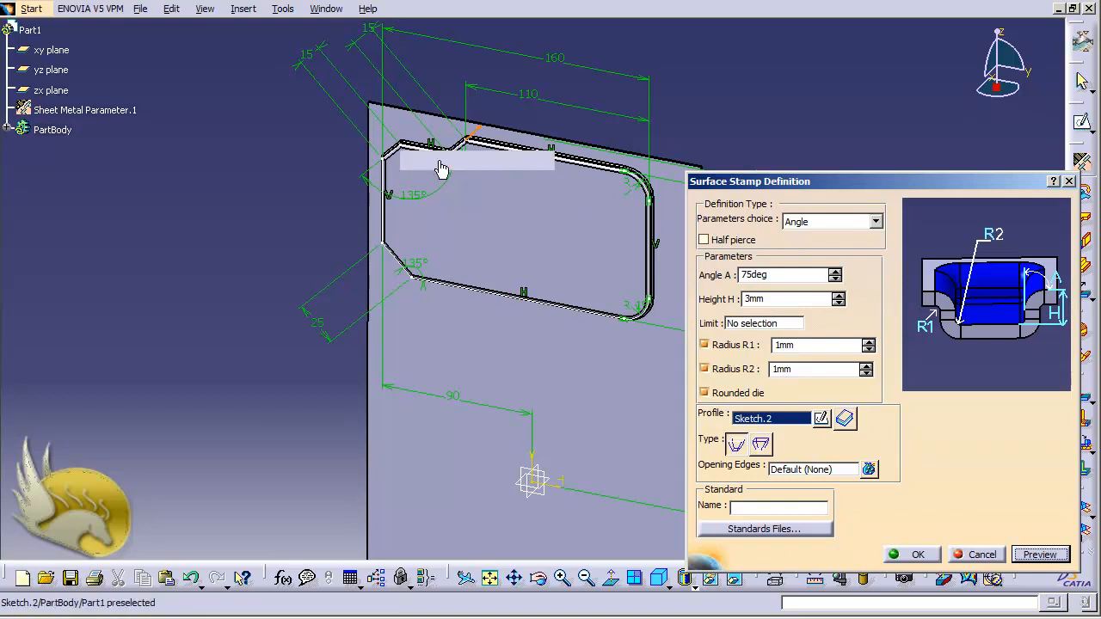
click(473, 131)
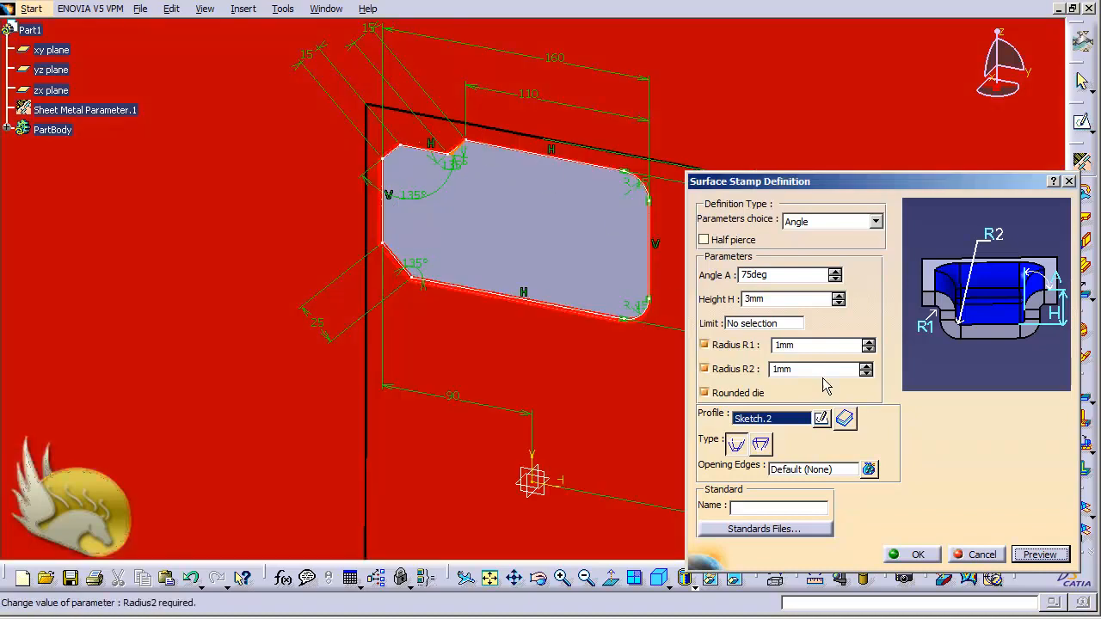
click(907, 555)
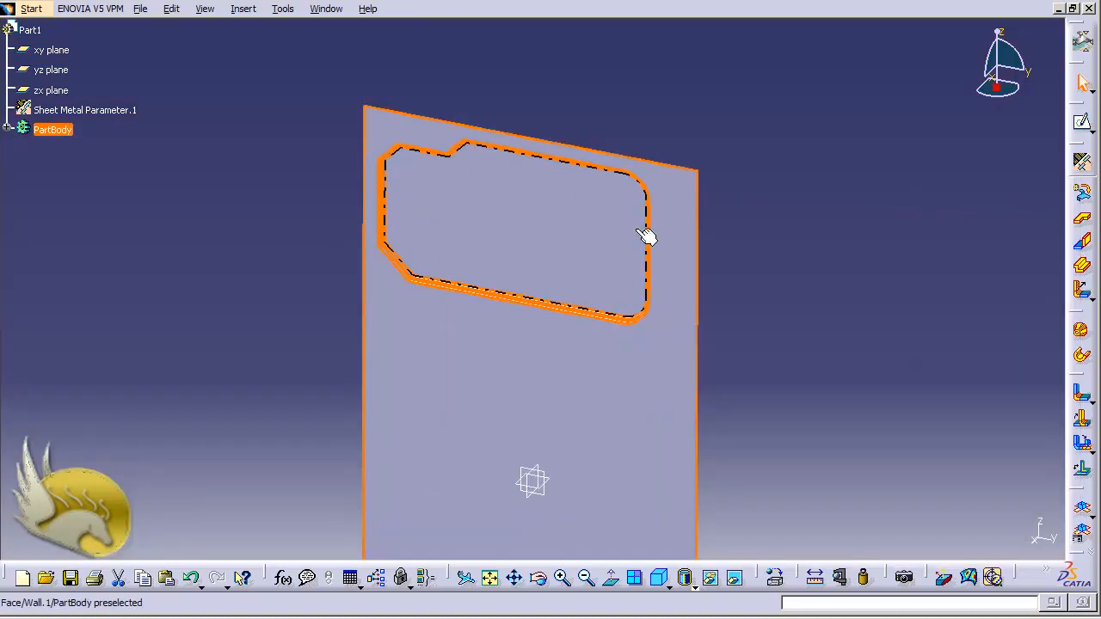
Start a new sketch on the flat wall face surrounding the stamp
click(758, 288)
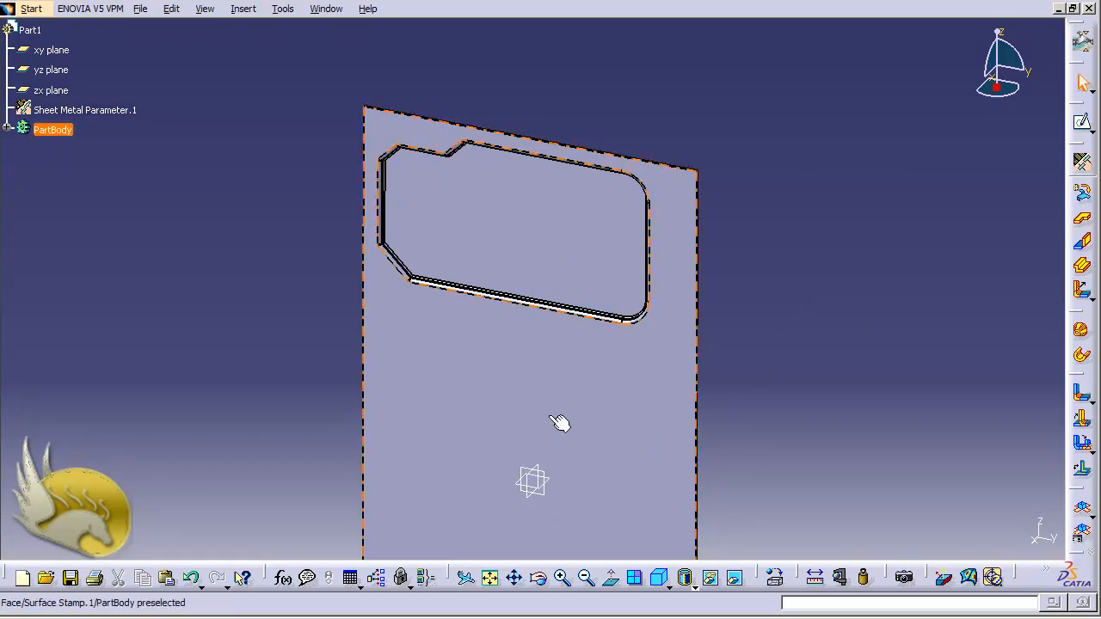
click(669, 467)
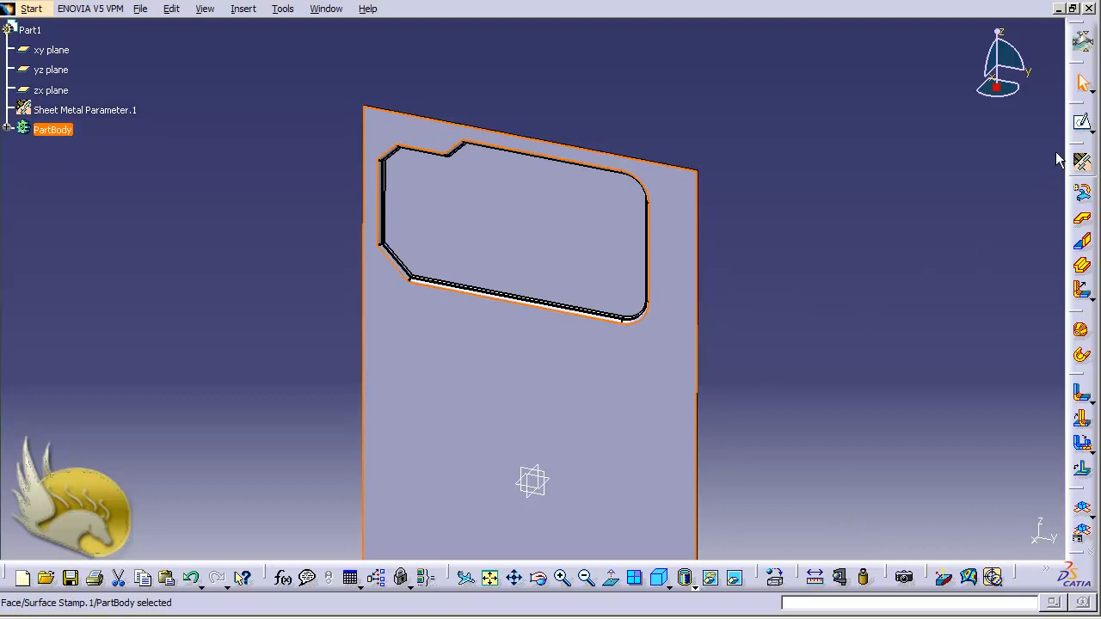
click(1082, 122)
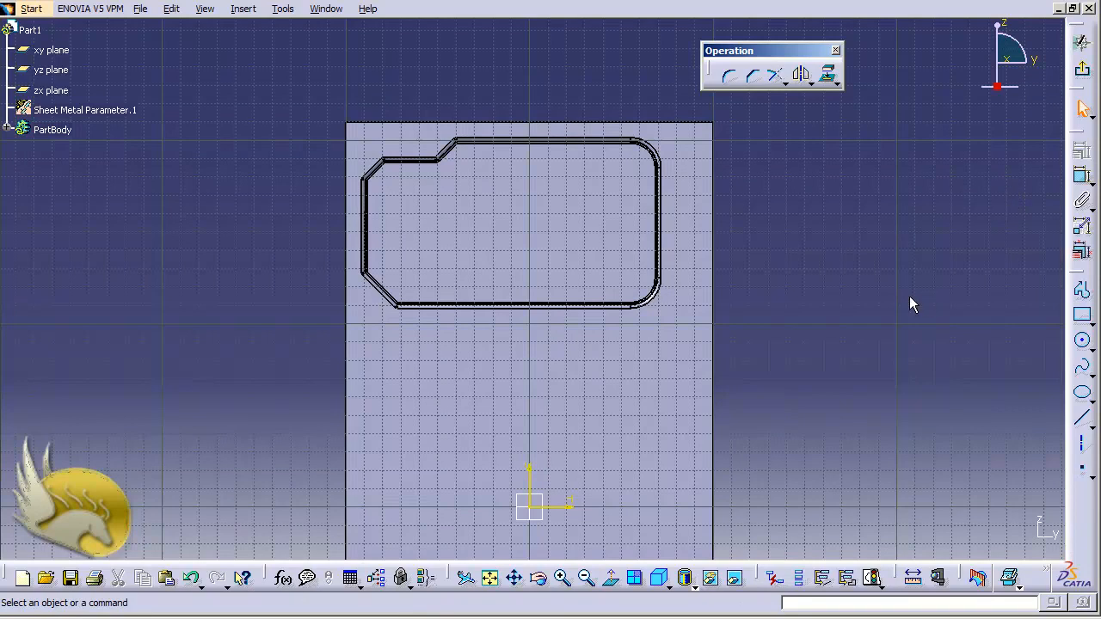
Sketch a closed six-sided profile on the lower half of the wall, with a horizontal step widening its right side and a slanted left edge
key(ctrl+Up)
key(ctrl+Up)
key(ctrl+Up)
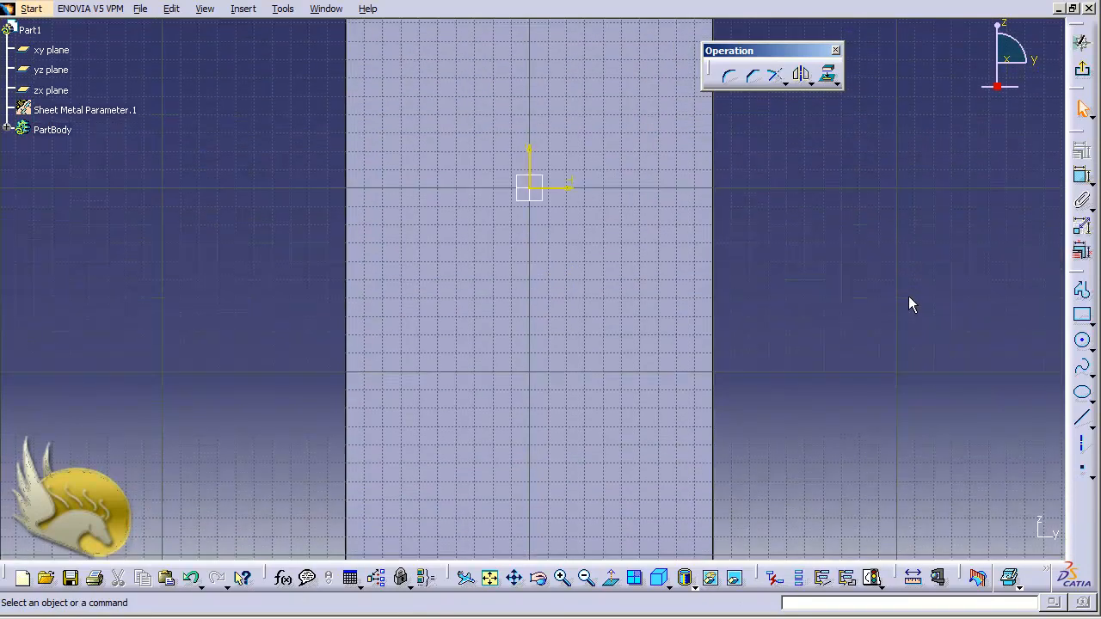
click(1083, 294)
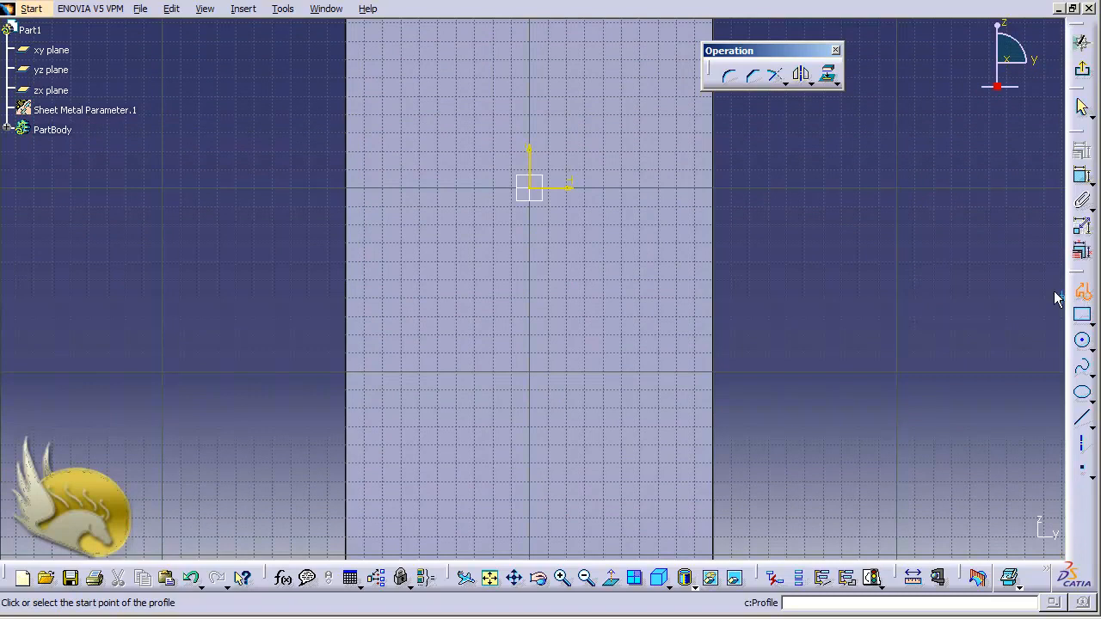
click(420, 60)
click(585, 59)
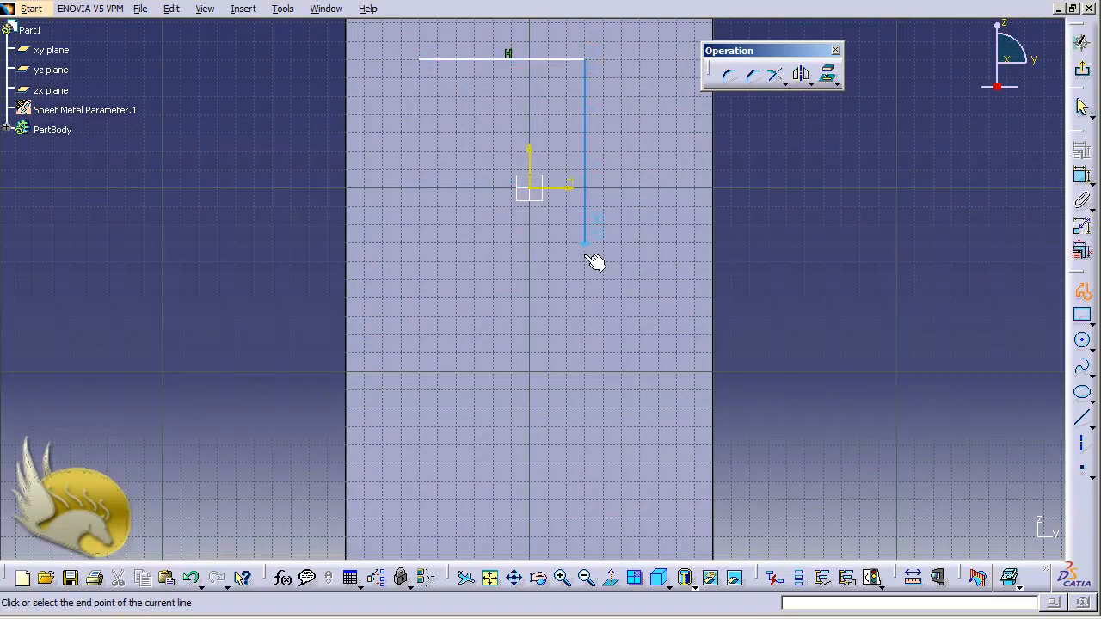
click(585, 334)
click(659, 334)
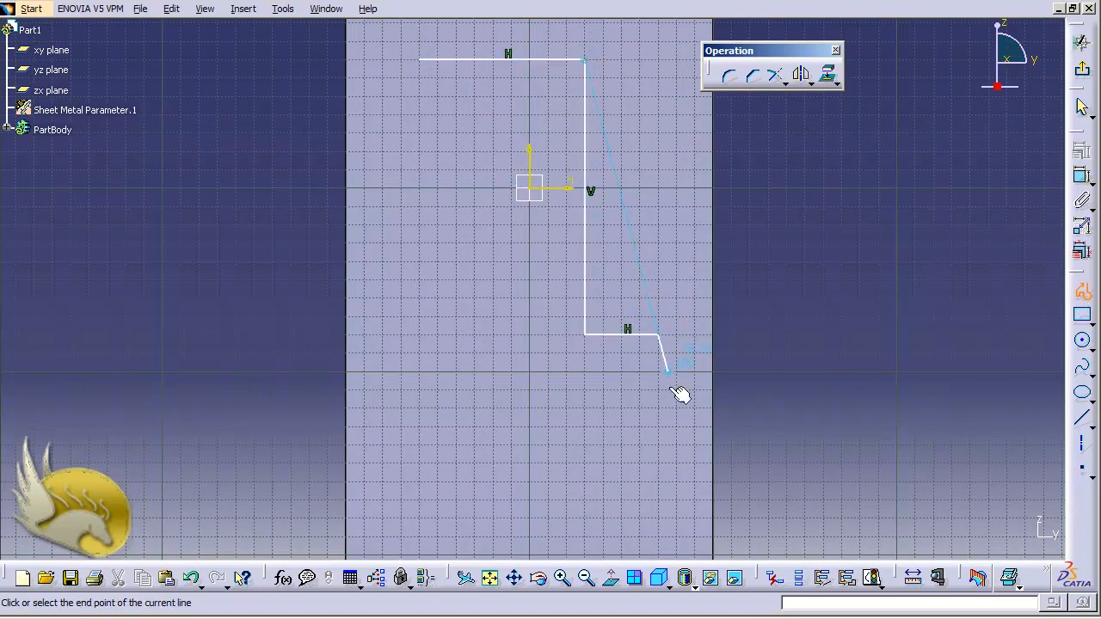
click(658, 555)
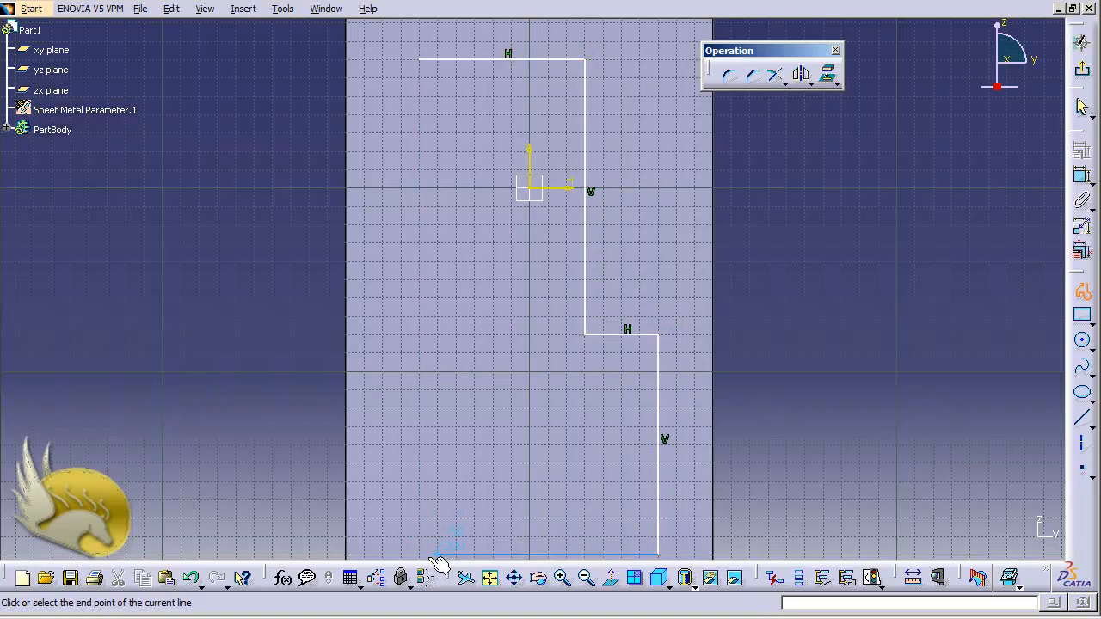
click(439, 556)
click(428, 75)
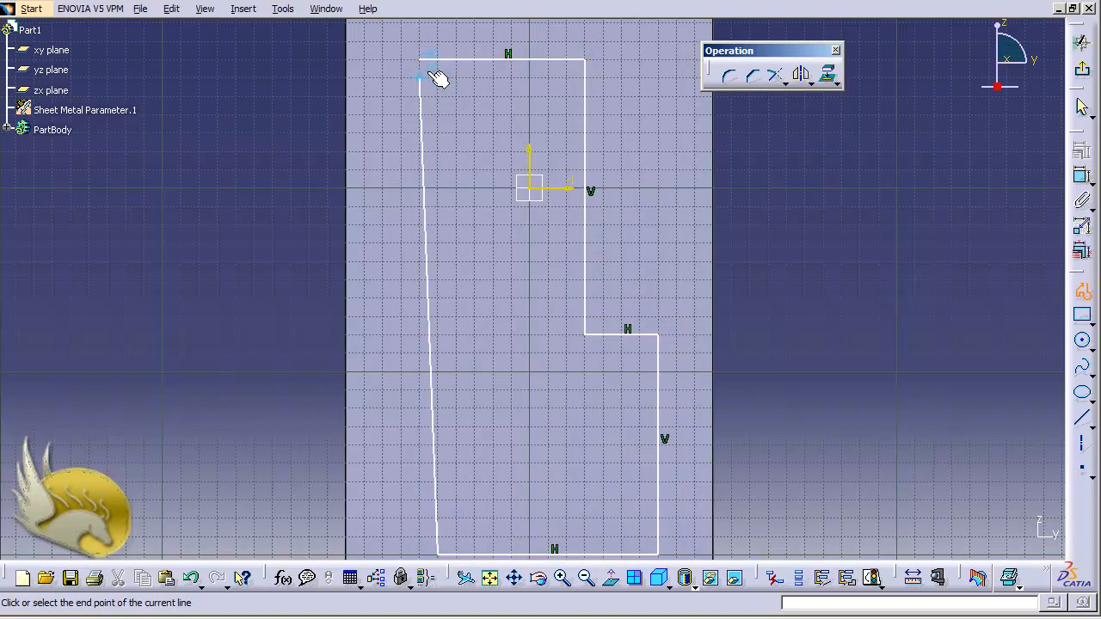
click(423, 60)
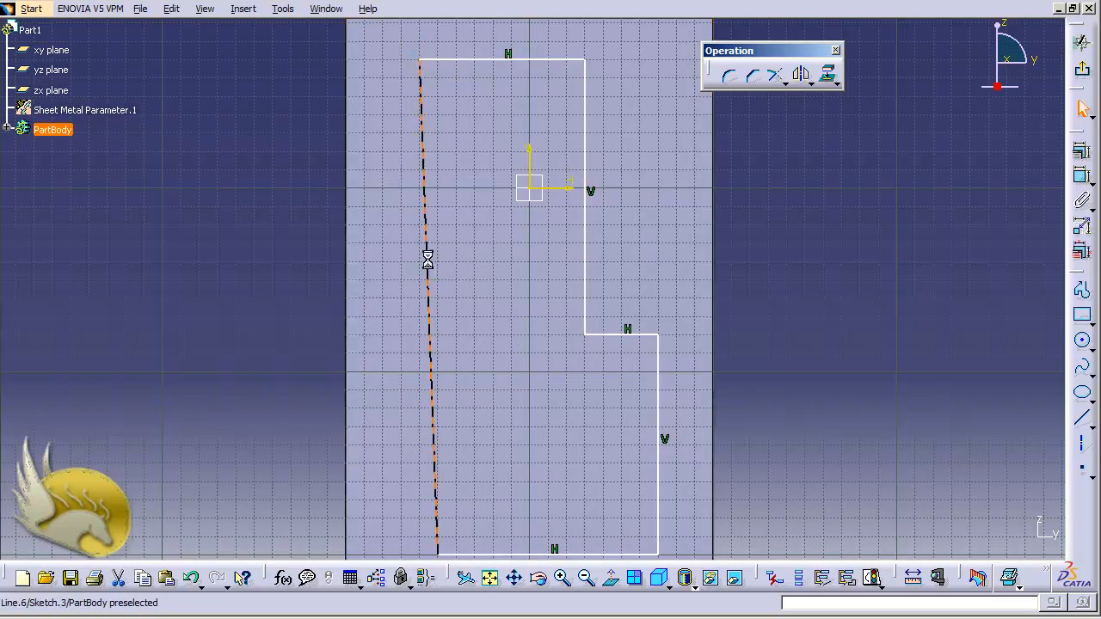
Constrain the slanted left edge of the new profile to be vertical
click(427, 255)
click(1082, 152)
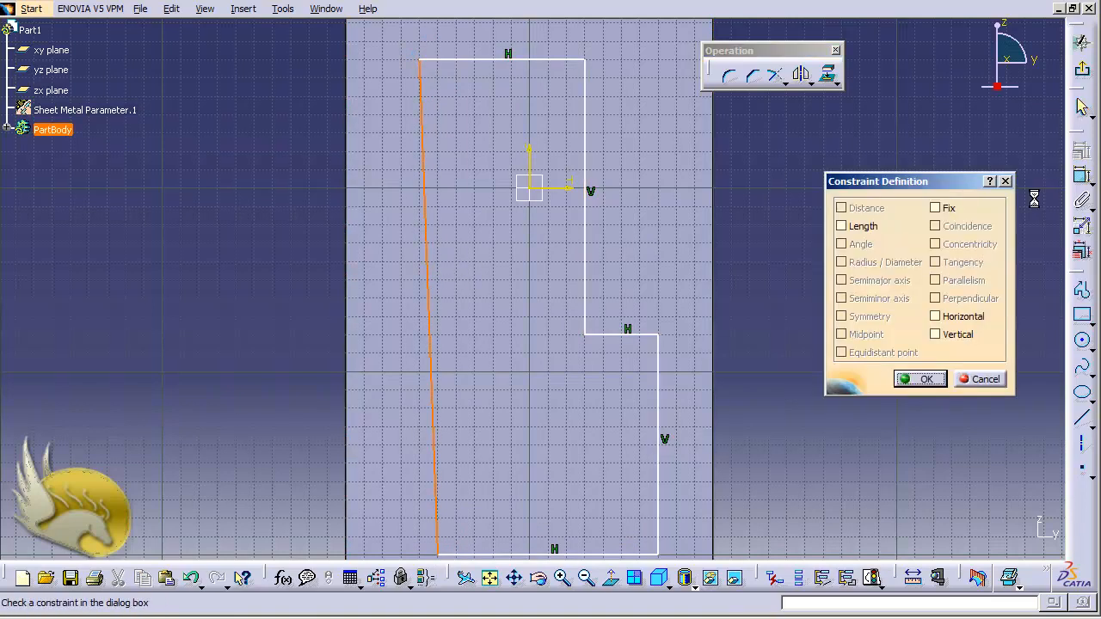
click(965, 335)
click(921, 380)
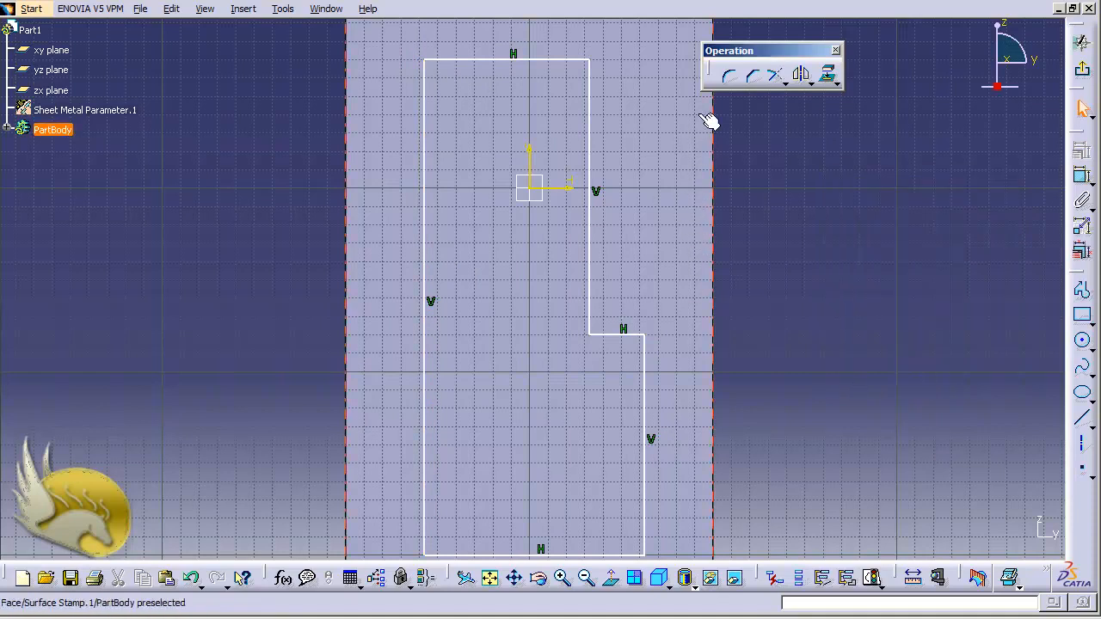
Round the upper-left corner of the stepped profile with the Corner tool and set its radius to 5 mm
click(730, 76)
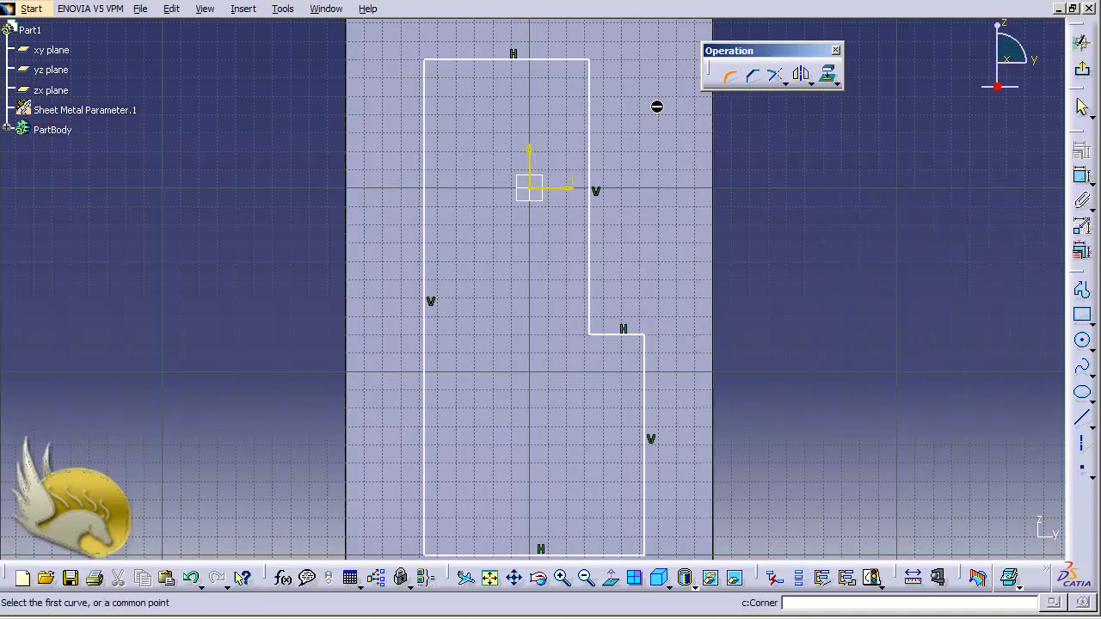
click(426, 70)
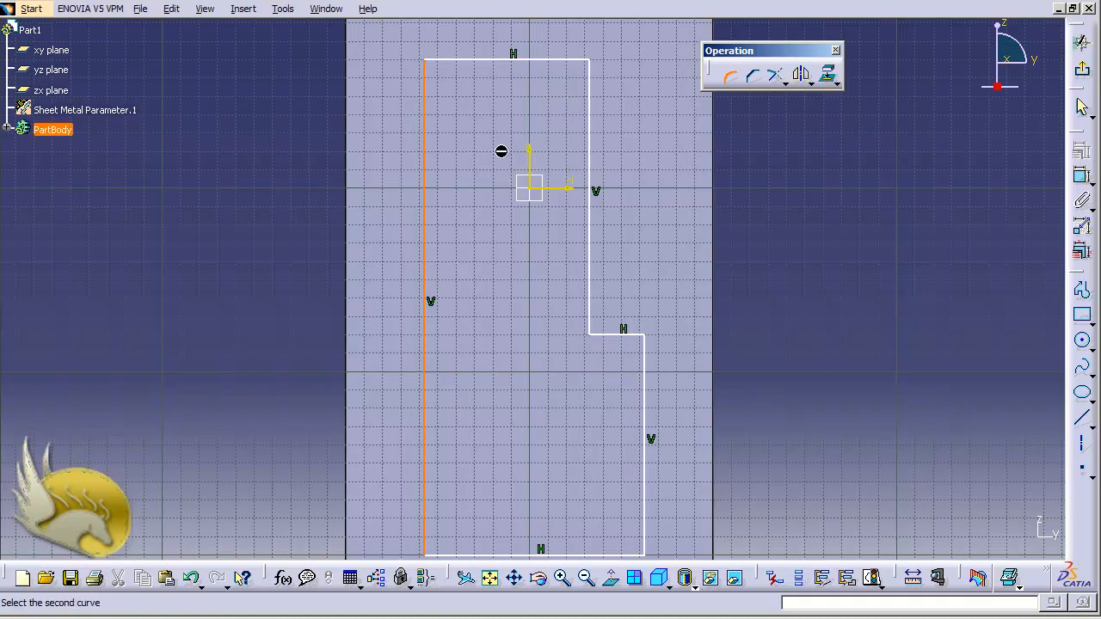
click(730, 76)
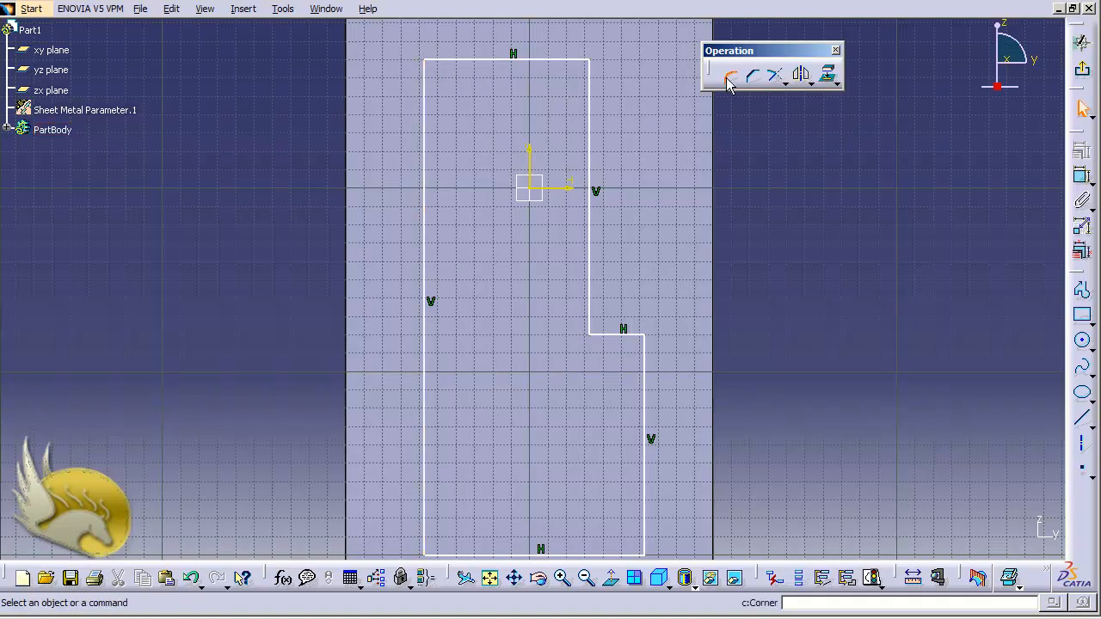
click(730, 76)
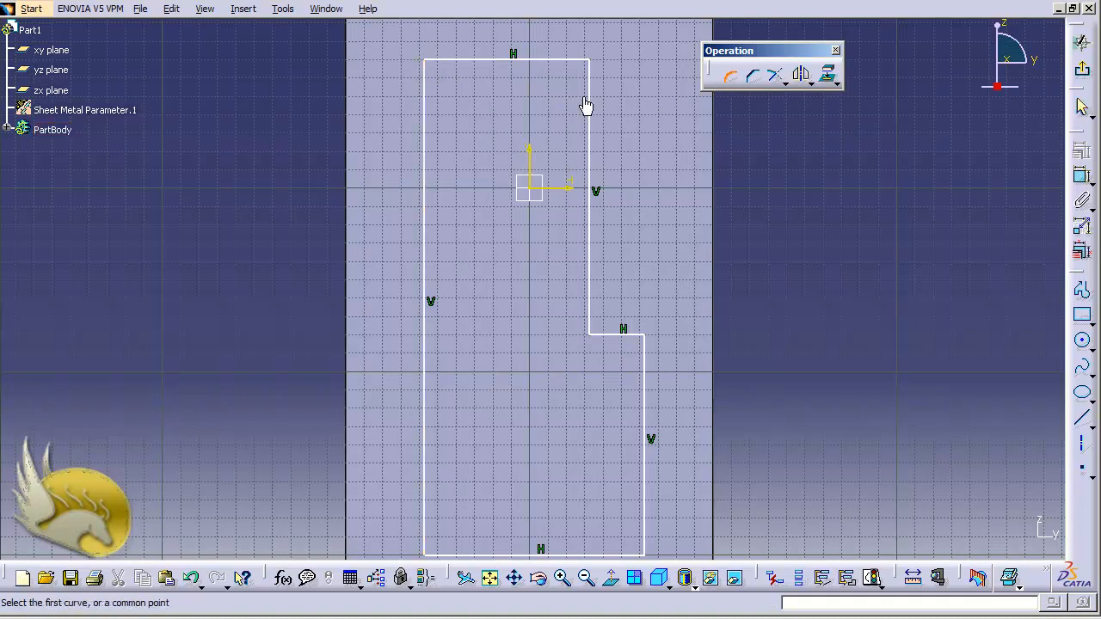
click(425, 62)
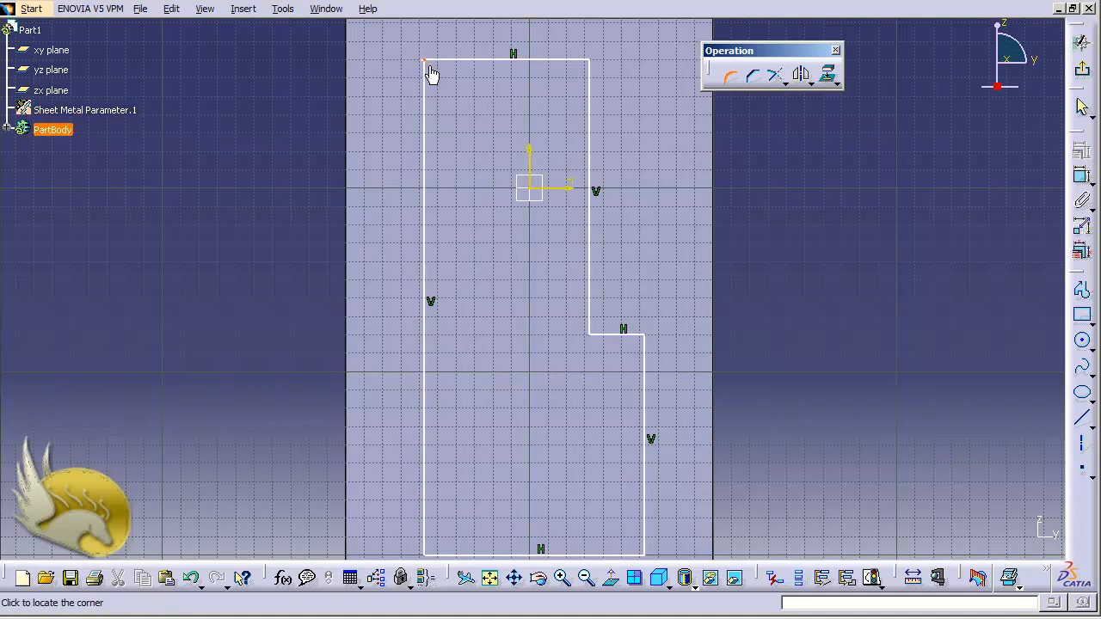
click(429, 68)
double_click(442, 68)
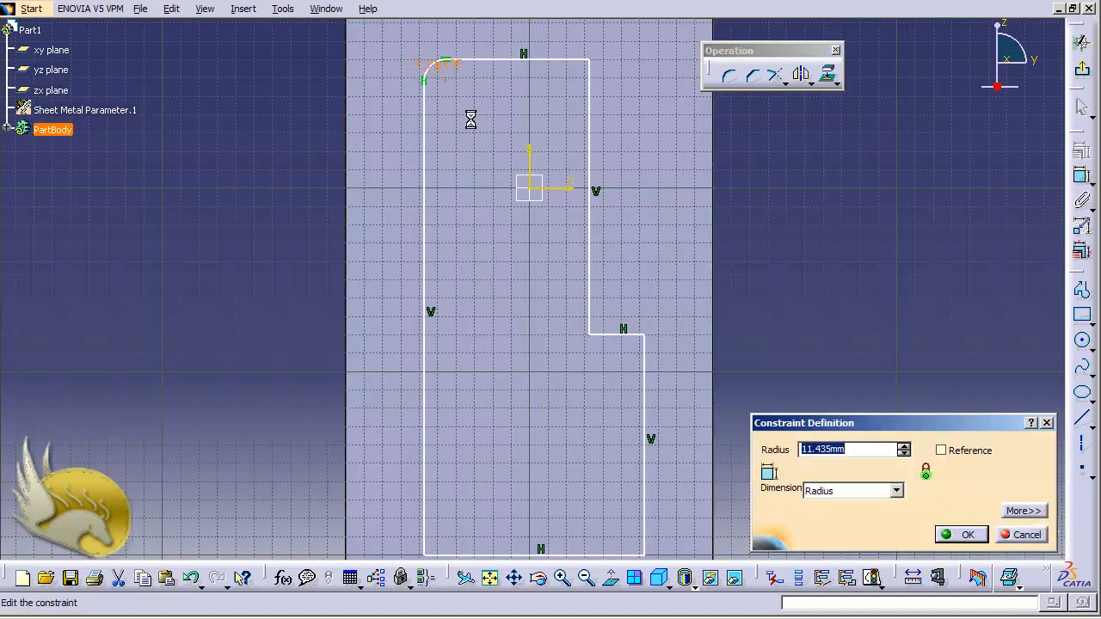
text(5)
click(958, 535)
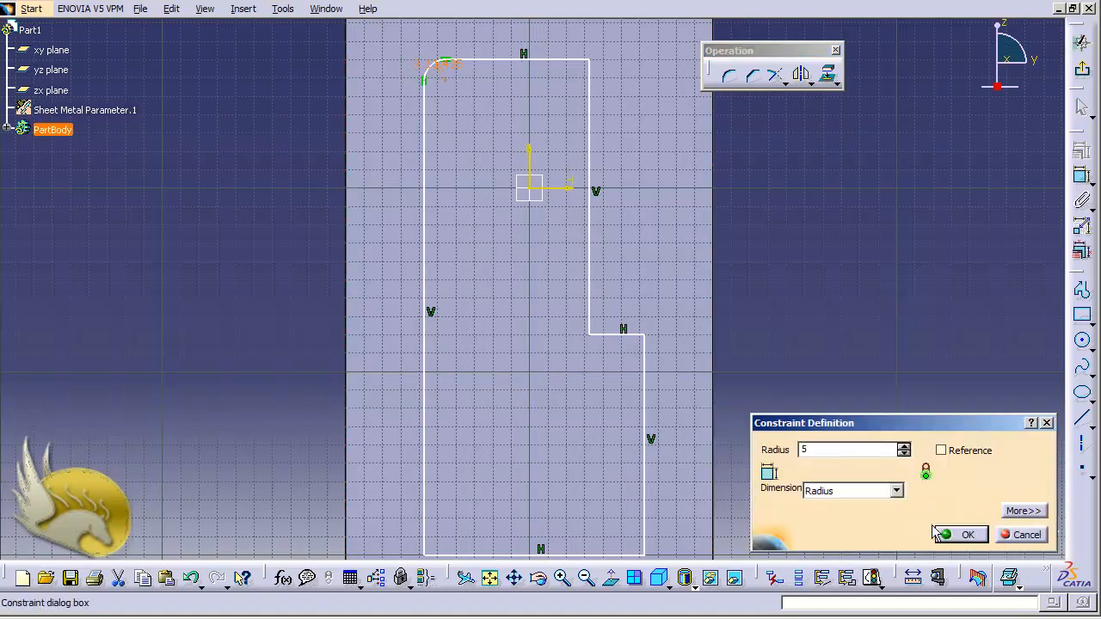
Round the profile's upper-right corner and set its radius to 5 mm
click(730, 76)
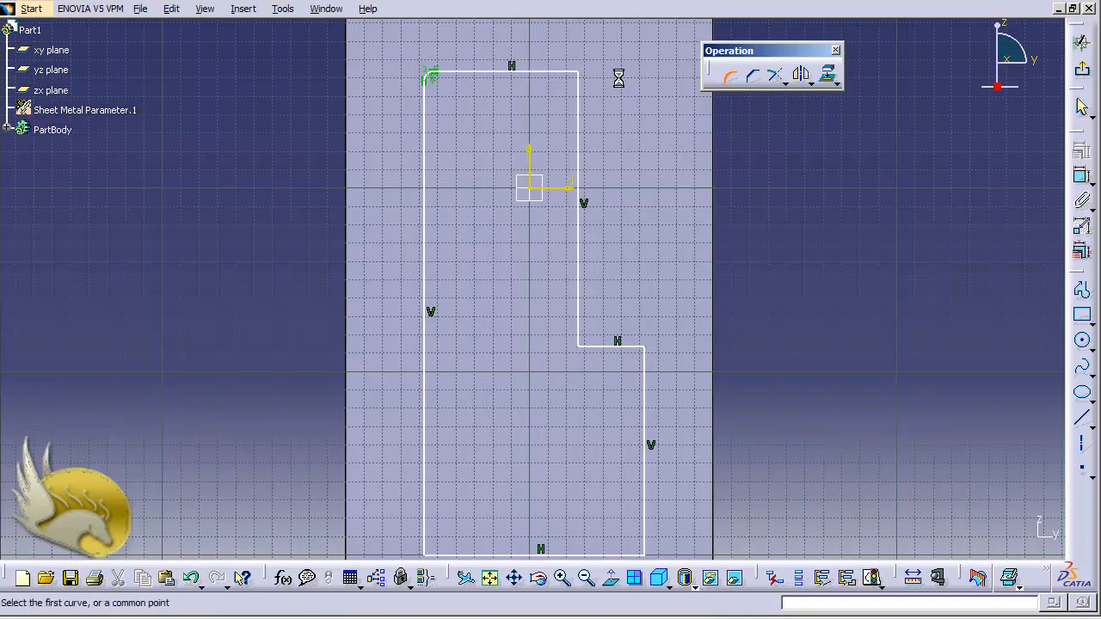
click(580, 82)
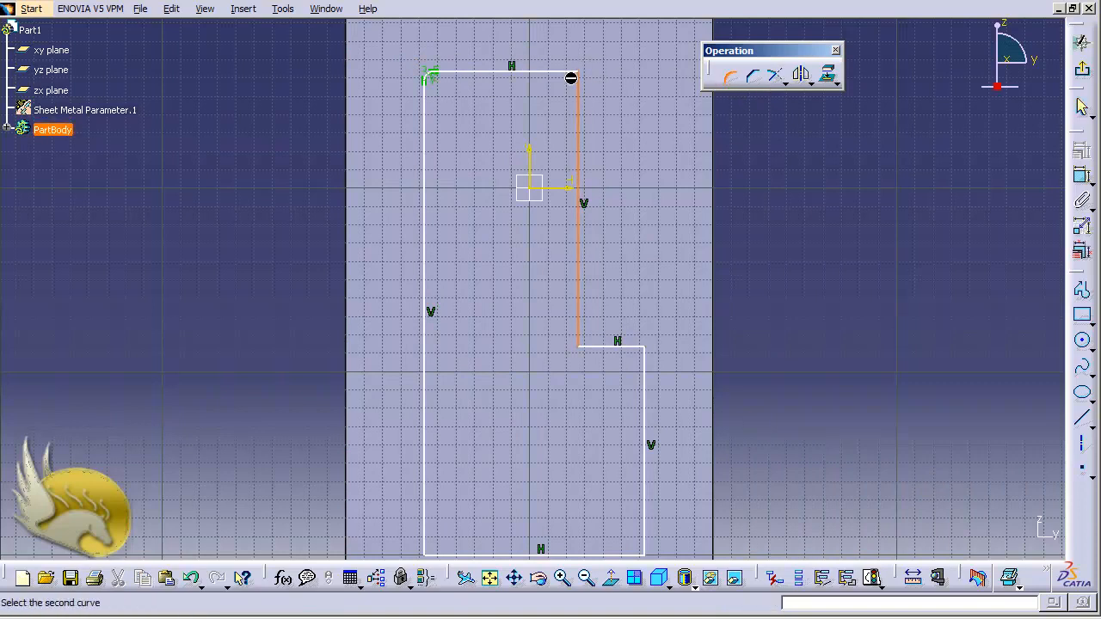
click(571, 74)
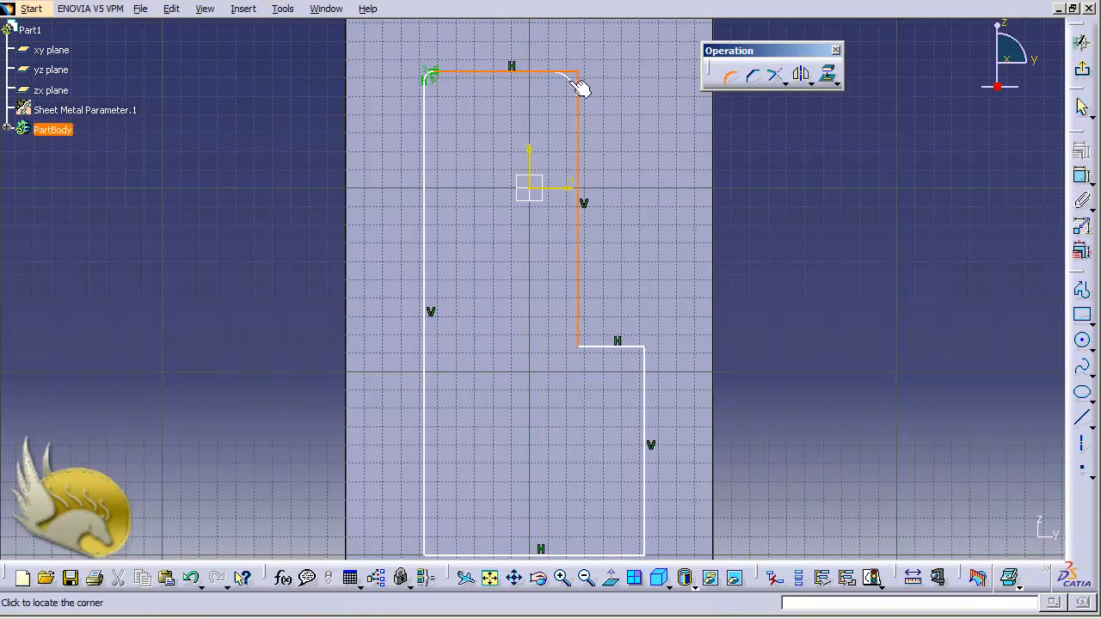
click(582, 90)
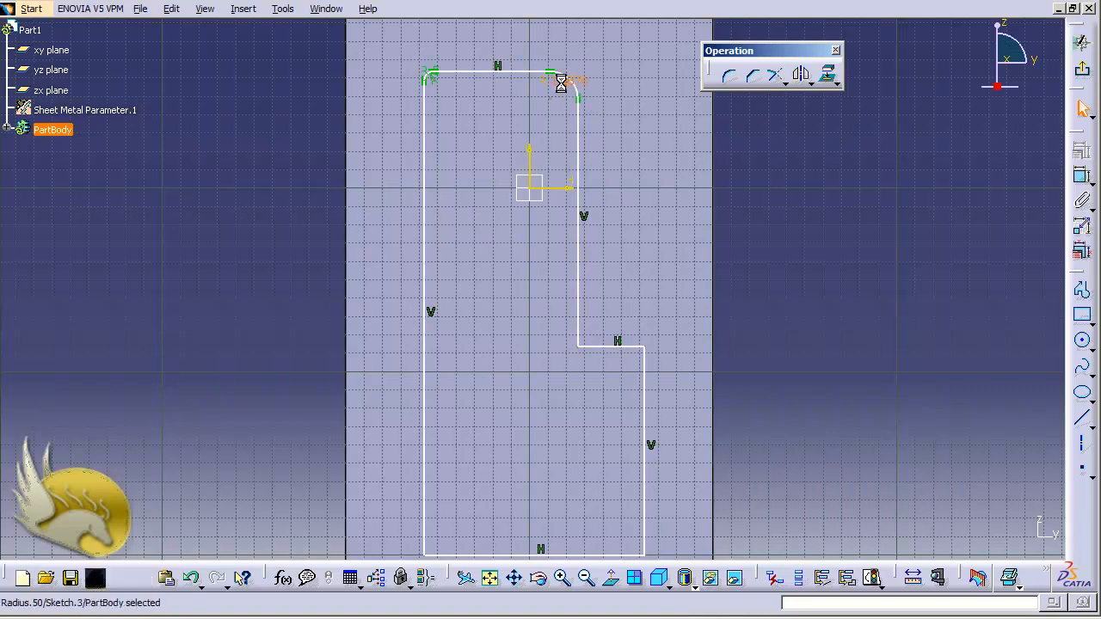
double_click(562, 81)
text(54)
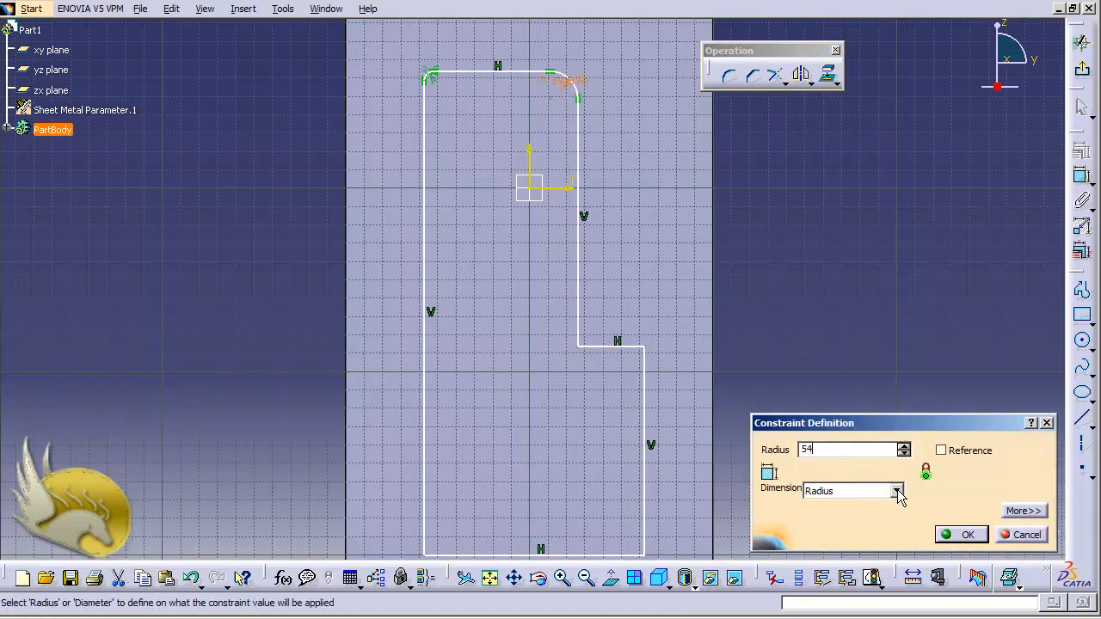
key(BackSpace)
text(0)
click(955, 535)
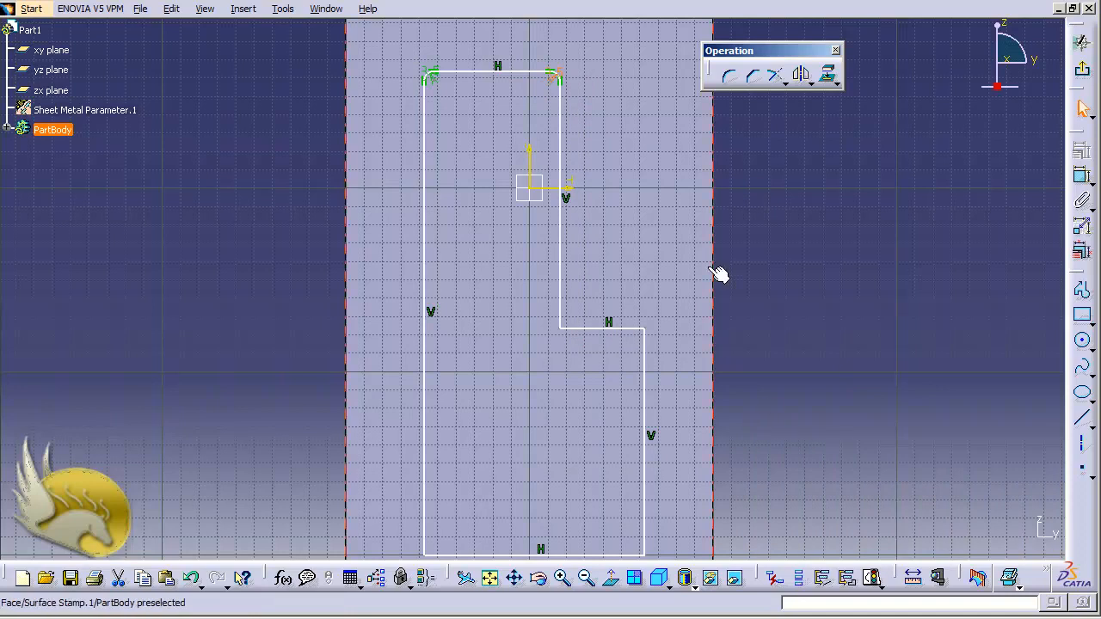
Round the inner corner where the upper right edge meets the horizontal step, with a 15 mm radius
click(730, 76)
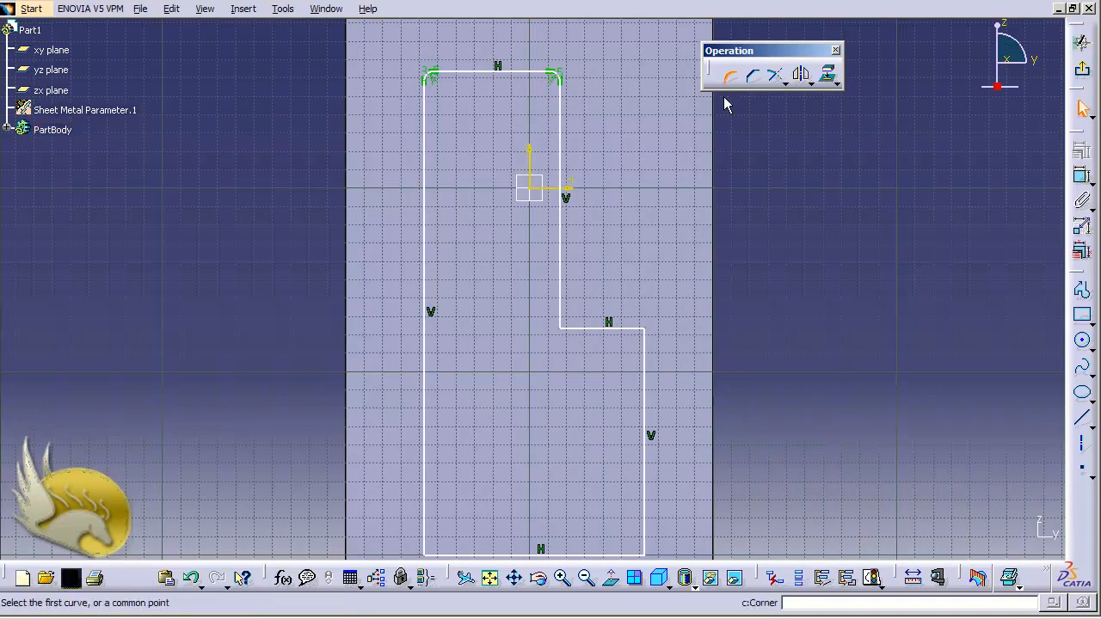
click(581, 329)
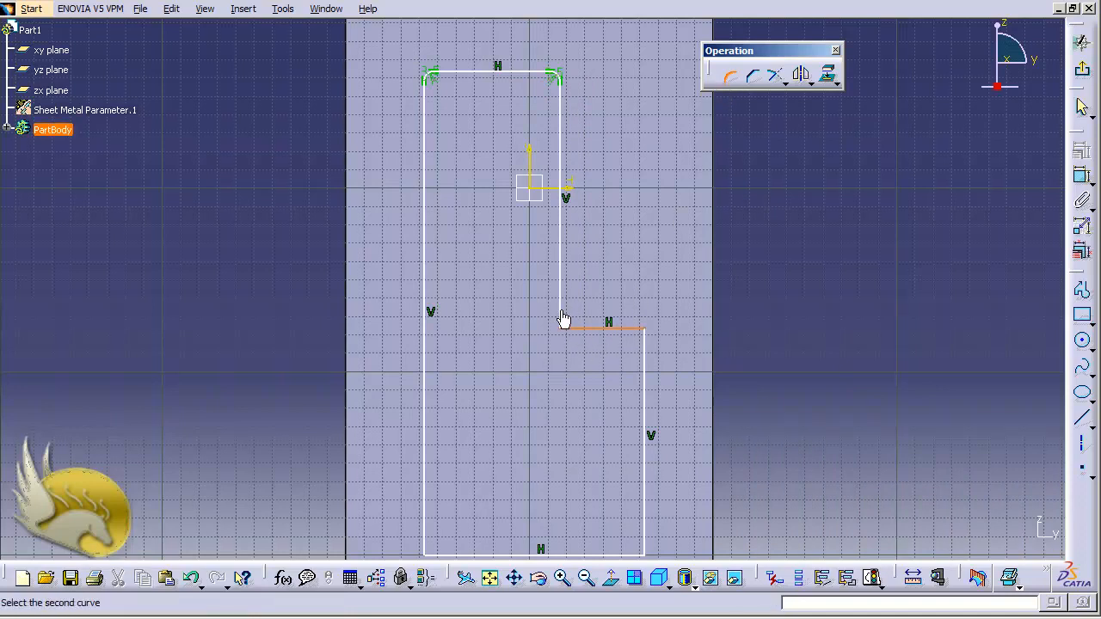
click(563, 318)
click(581, 317)
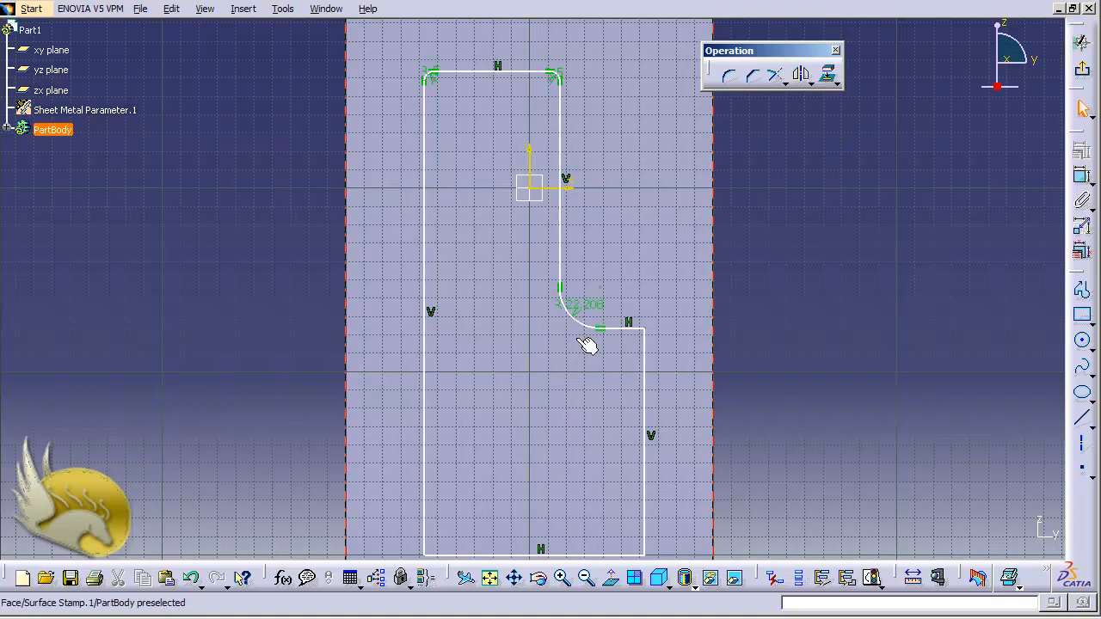
double_click(586, 307)
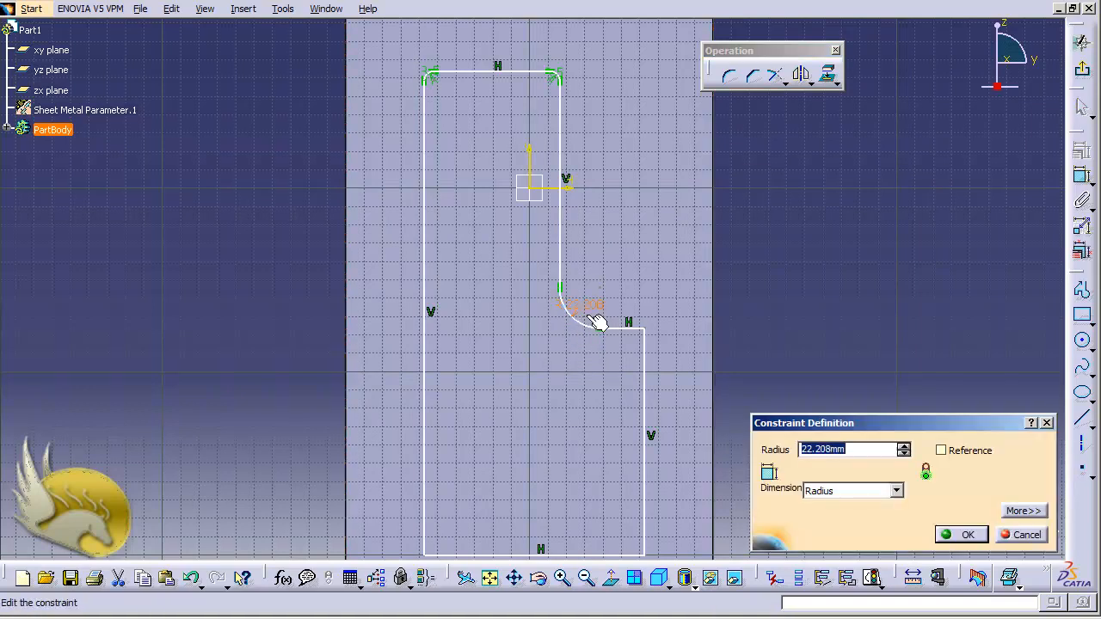
text(1)
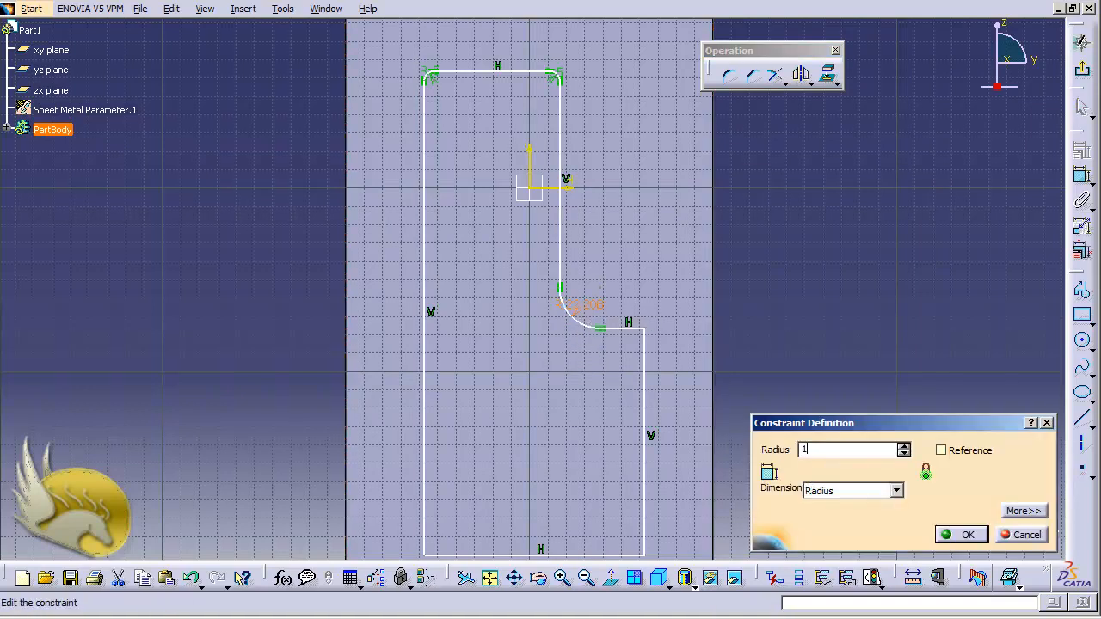
text(0)
click(955, 534)
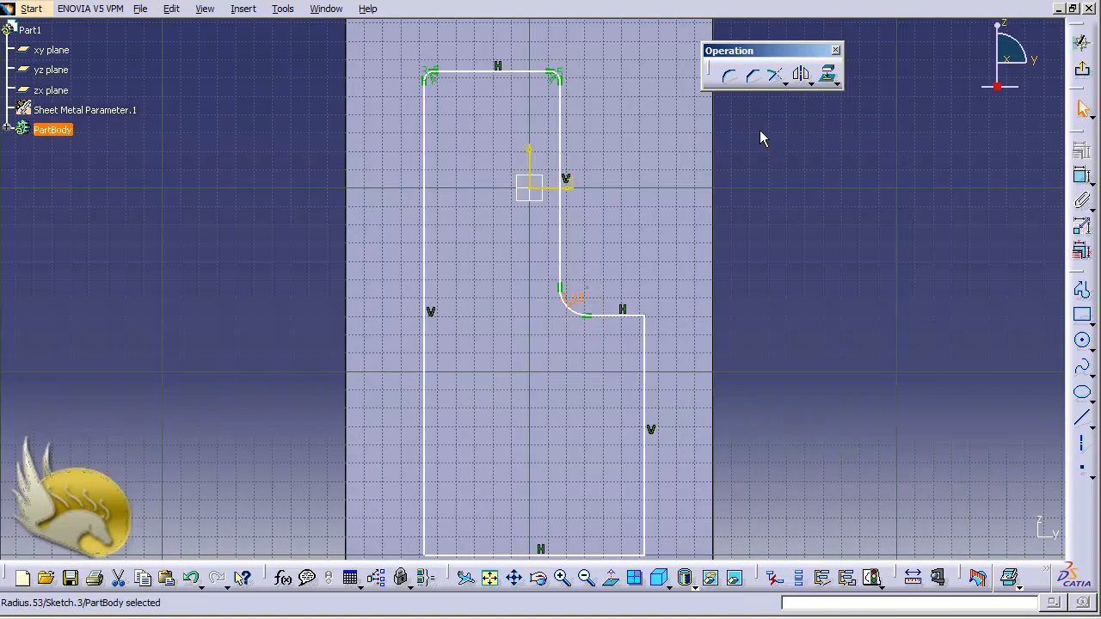
Round the outer corner of the horizontal step with a 5 mm radius
click(730, 76)
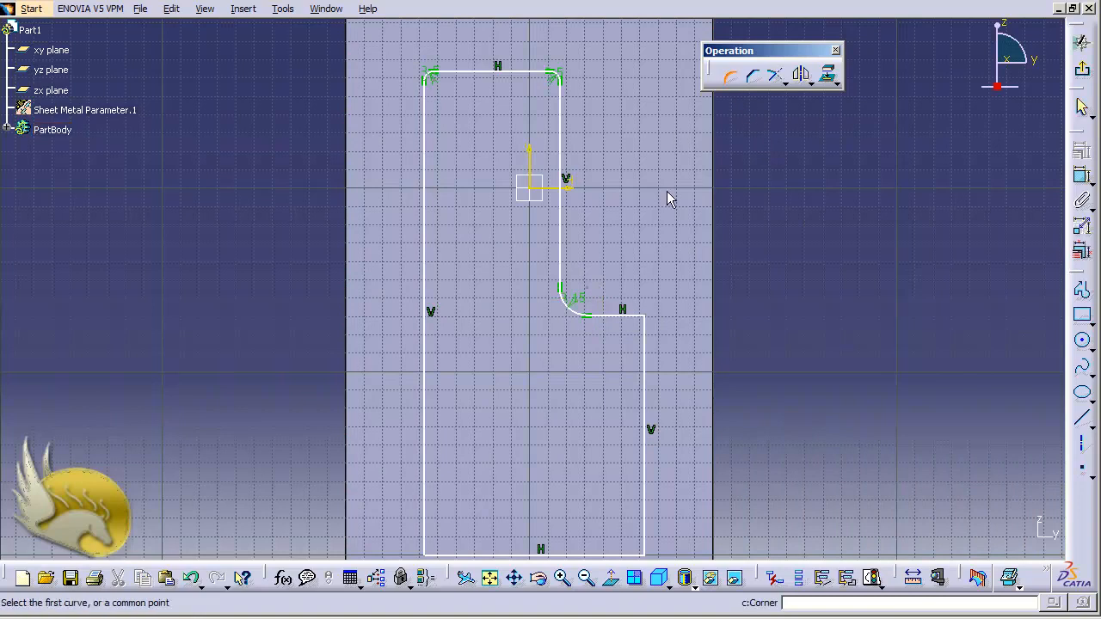
click(646, 318)
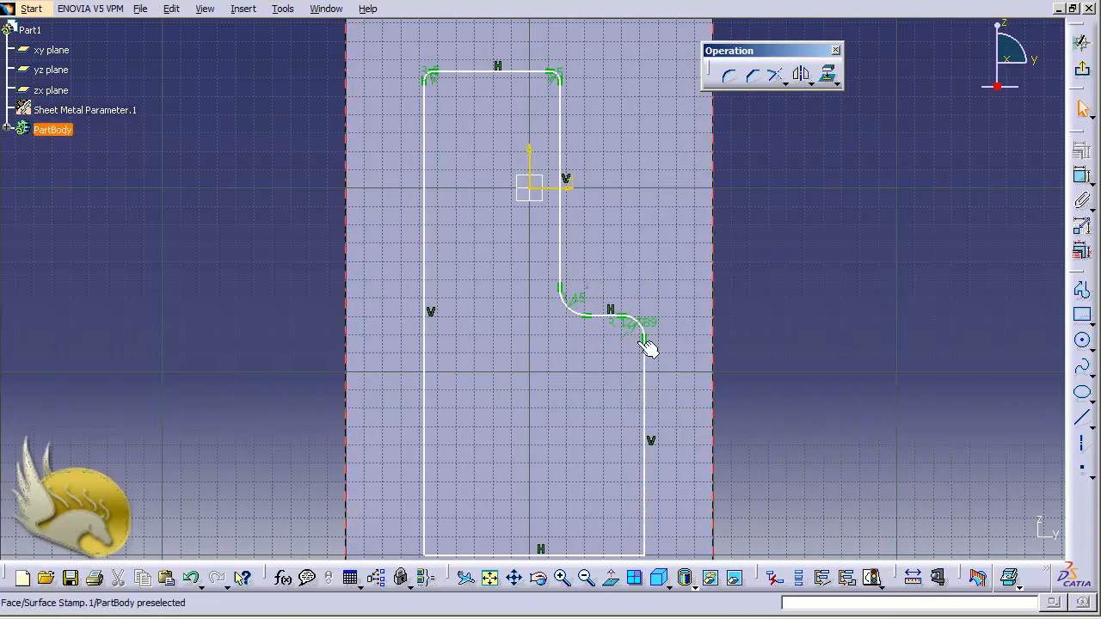
double_click(641, 333)
text(5)
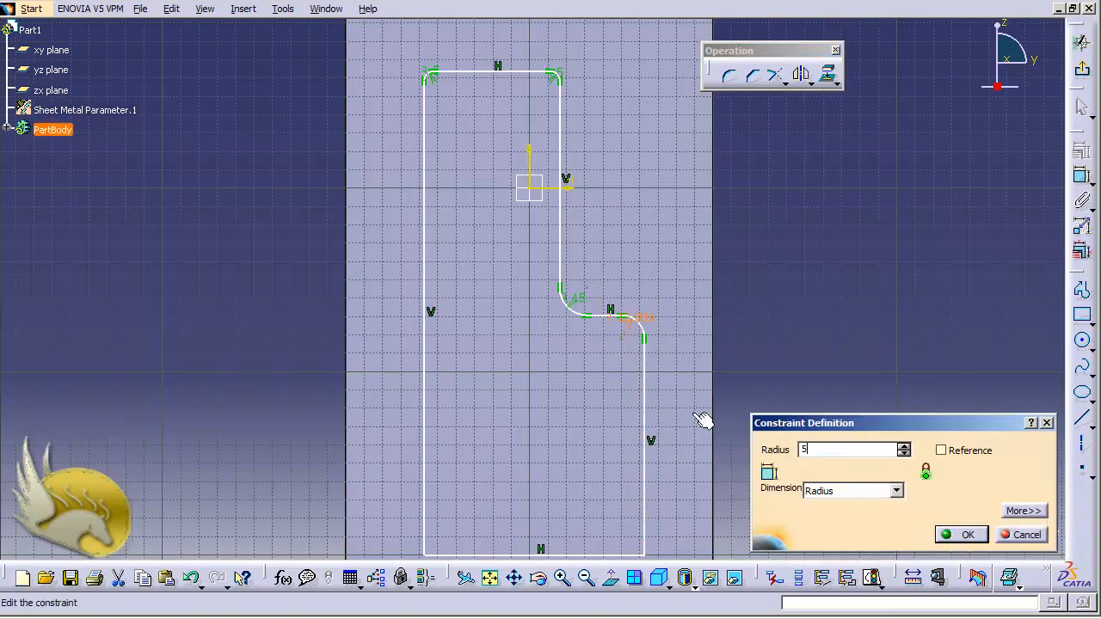
click(938, 534)
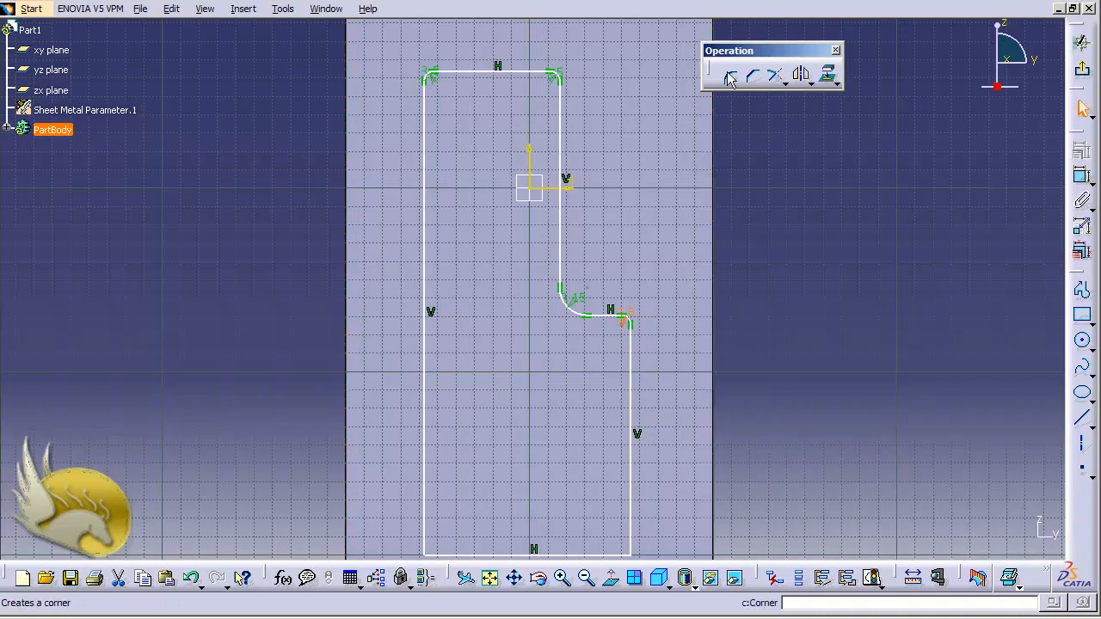
Round the profile's lower-right corner with a 5 mm radius
click(632, 556)
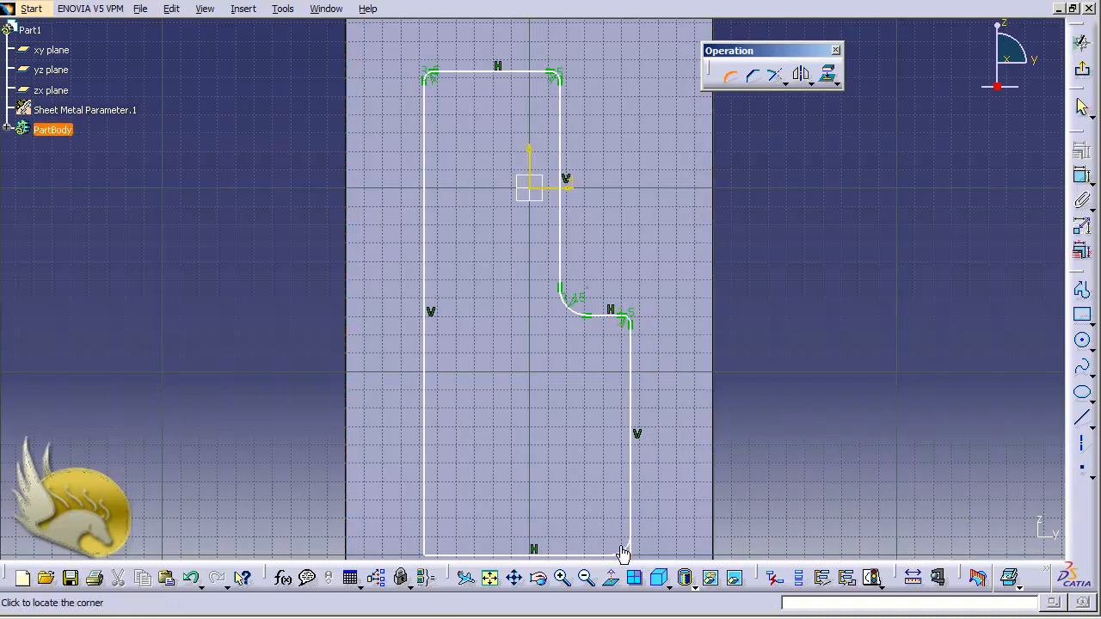
click(625, 540)
double_click(617, 540)
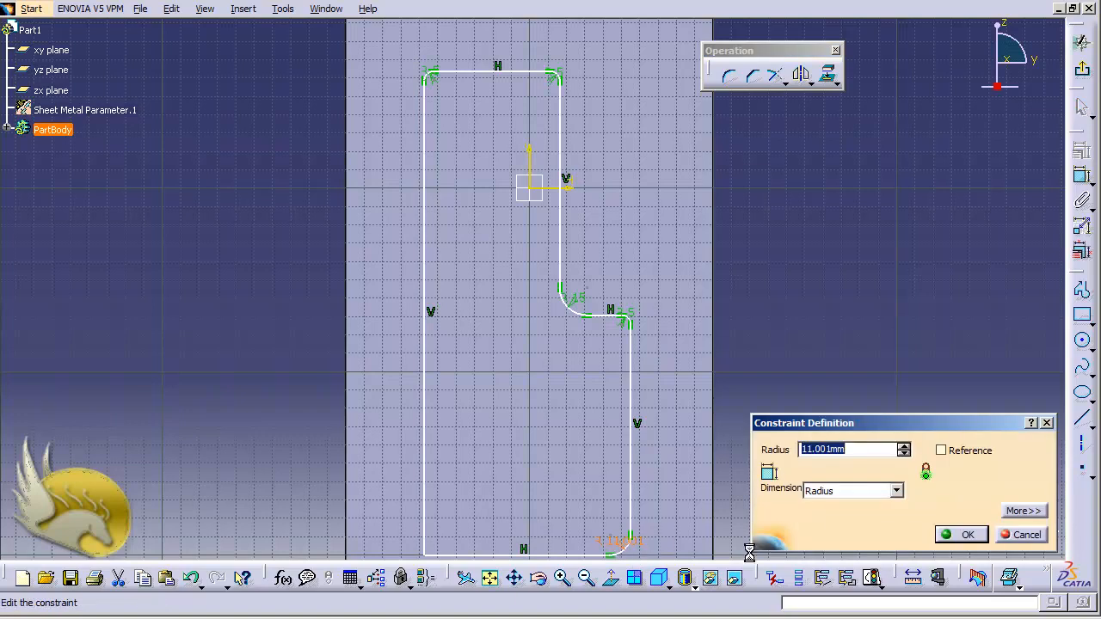
text(5)
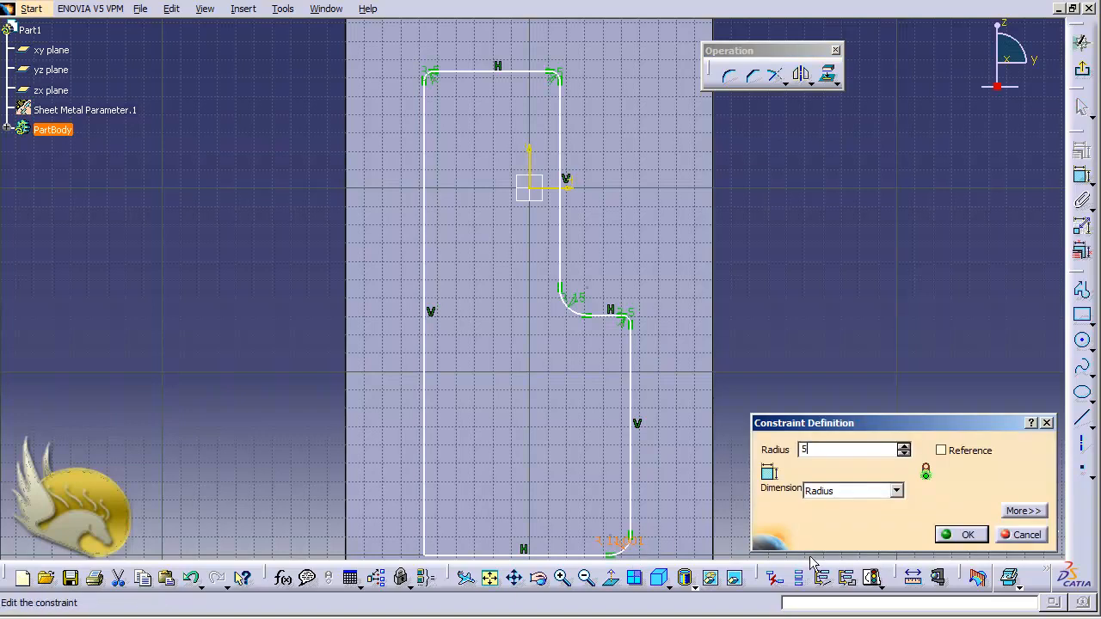
click(964, 535)
Round the profile's lower-left corner with a 5 mm radius
click(730, 76)
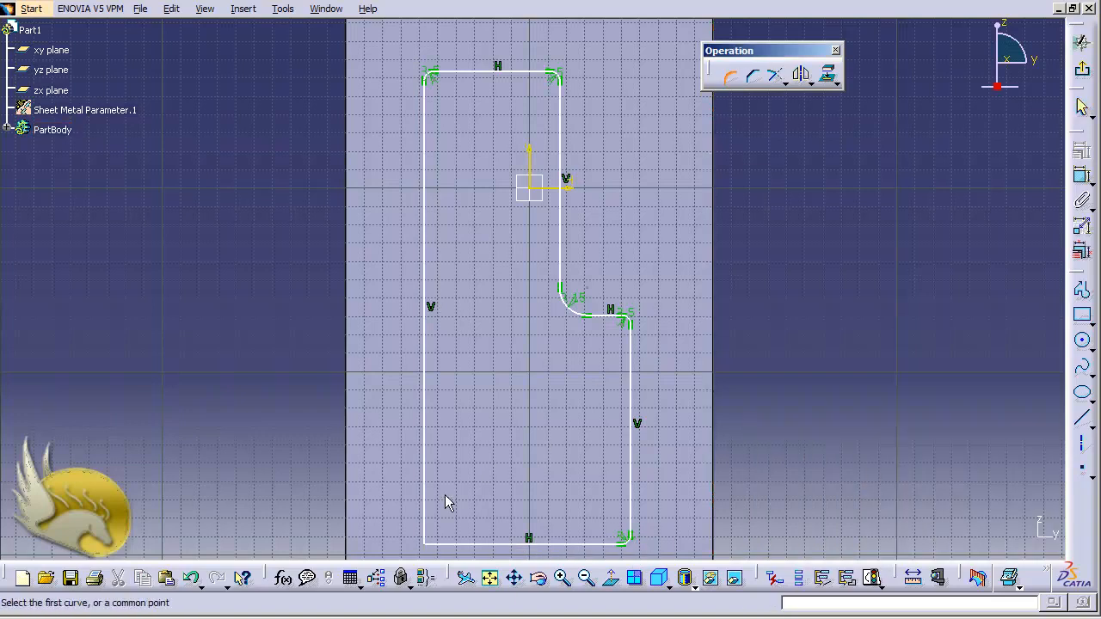
click(425, 542)
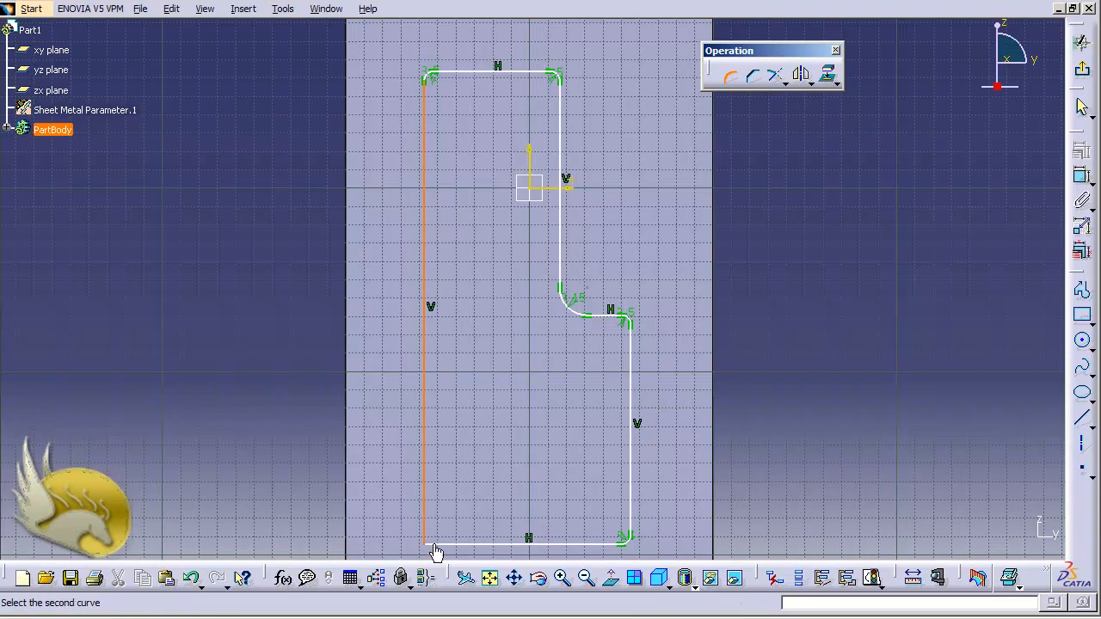
click(437, 543)
click(430, 525)
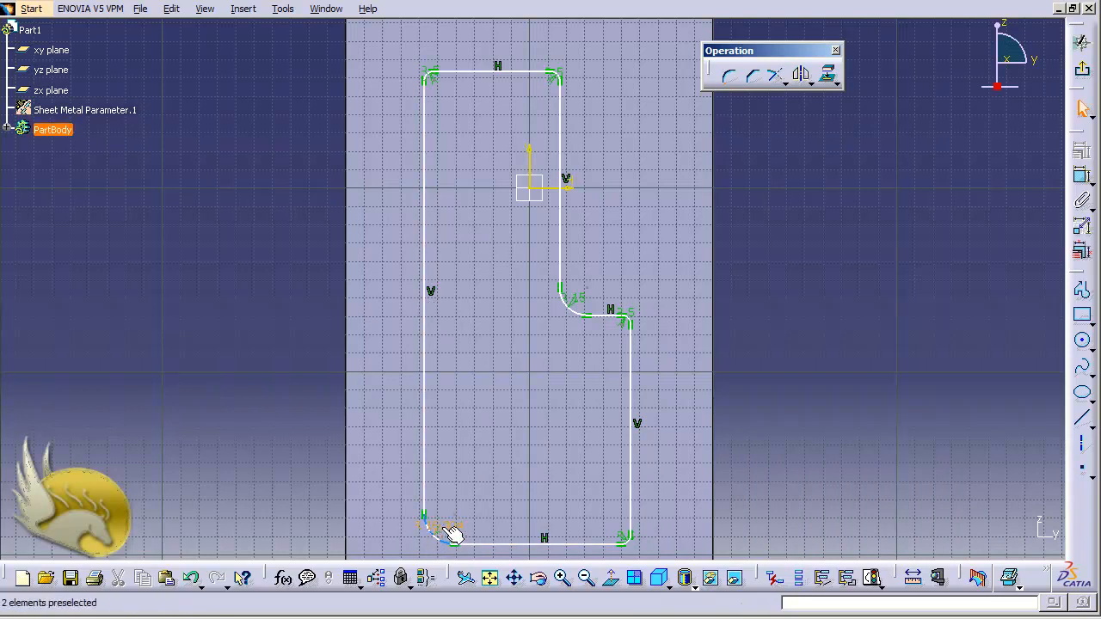
double_click(442, 525)
text(5)
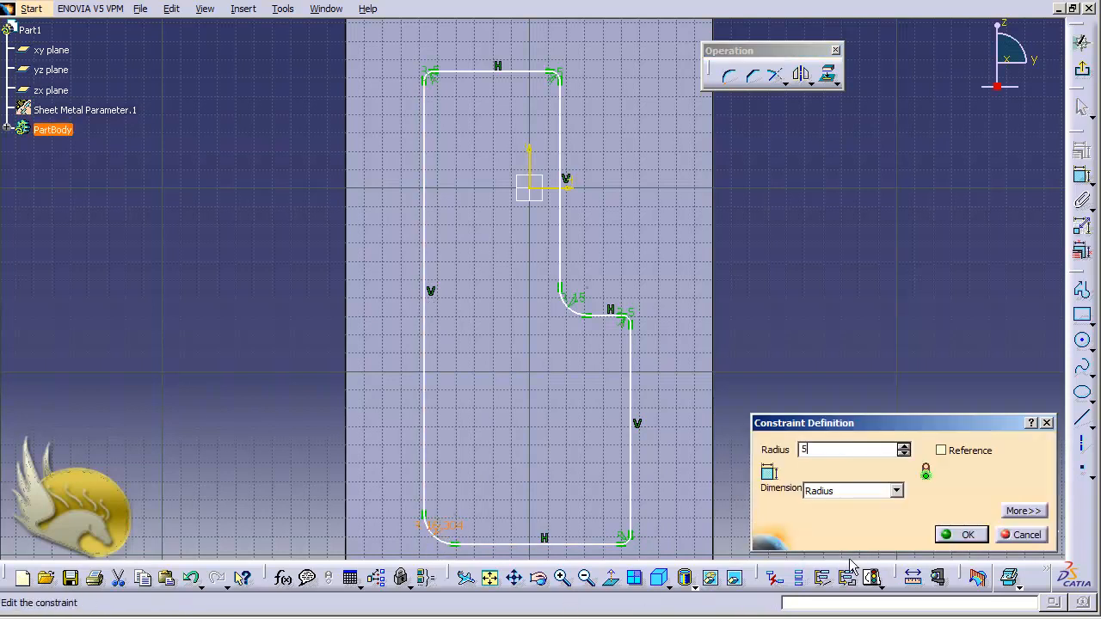
click(946, 533)
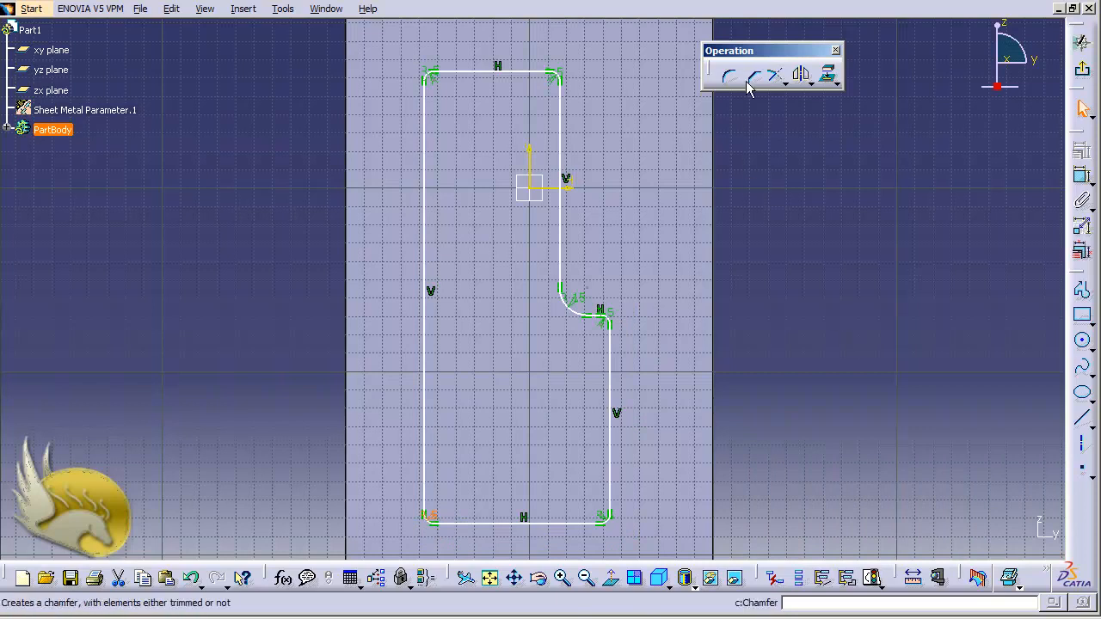
Dimension the width of the profile's upper part between its two vertical edges and set it to 75 mm
click(525, 72)
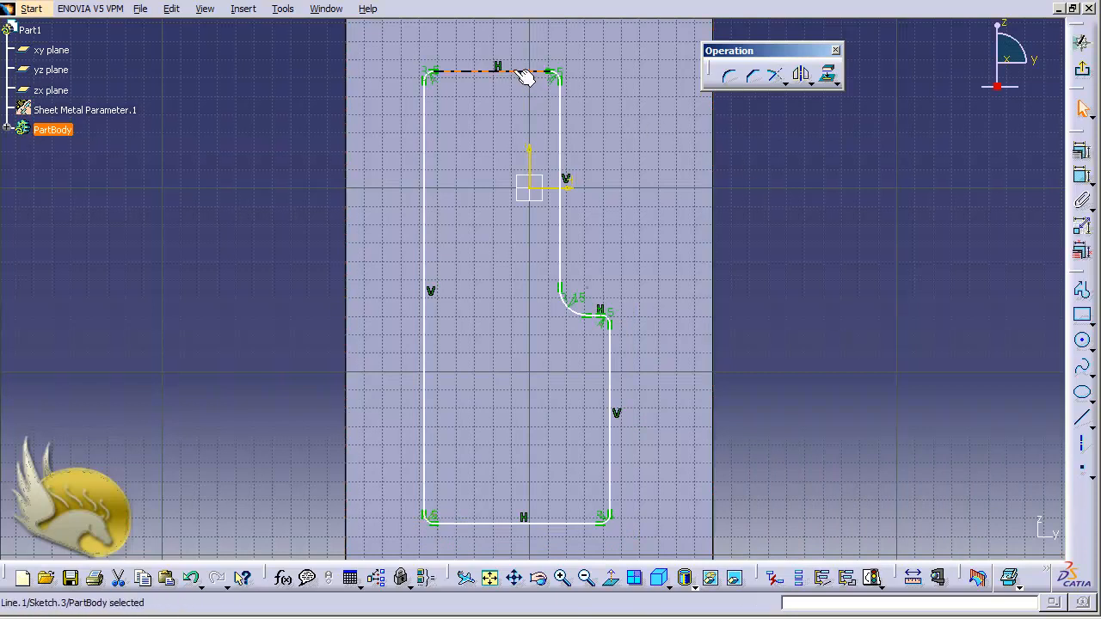
click(560, 130)
ctrl+click(426, 143)
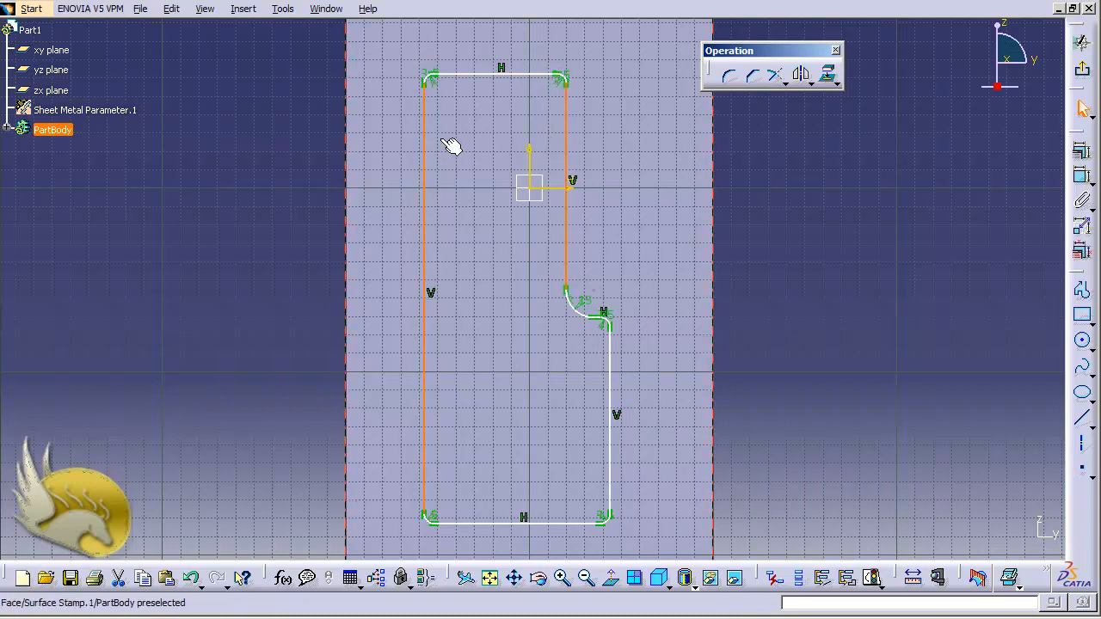
click(1082, 176)
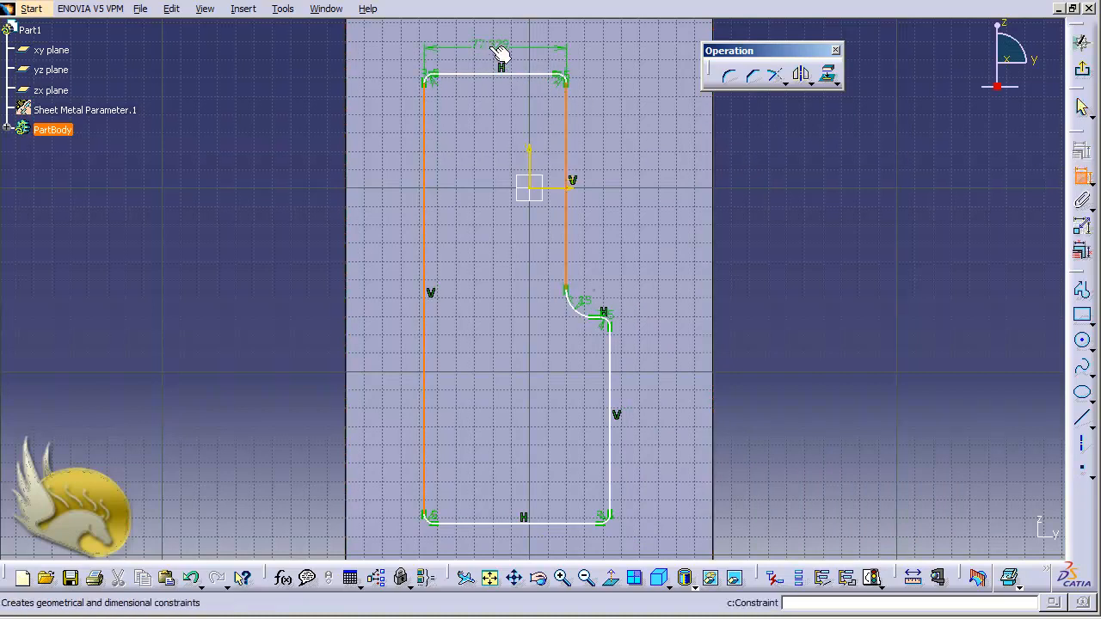
click(496, 60)
double_click(493, 36)
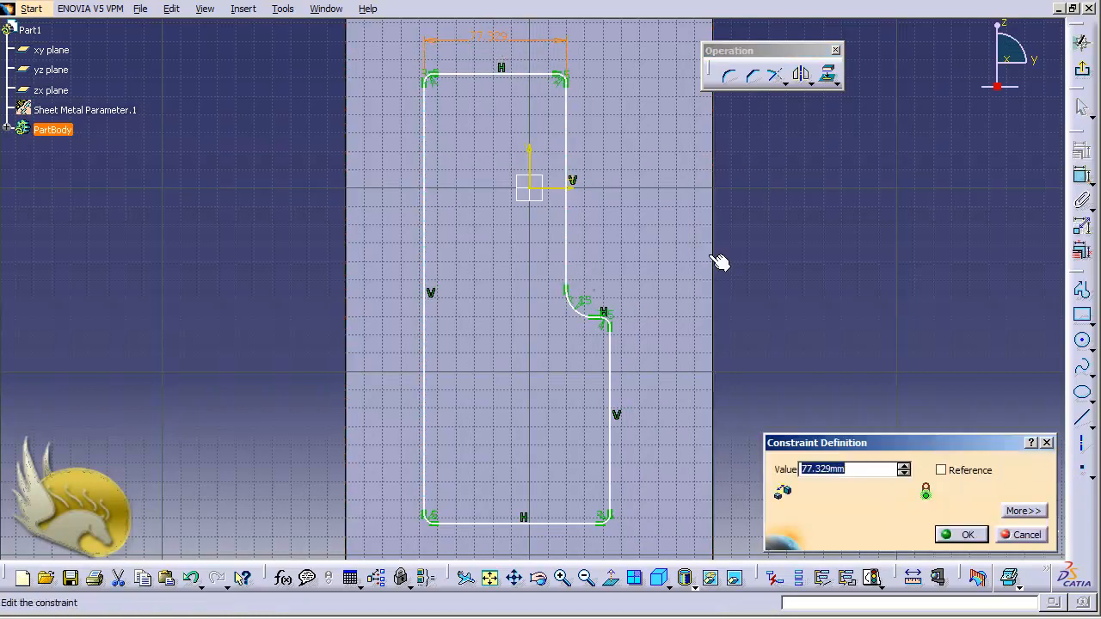
text(70)
key(Return)
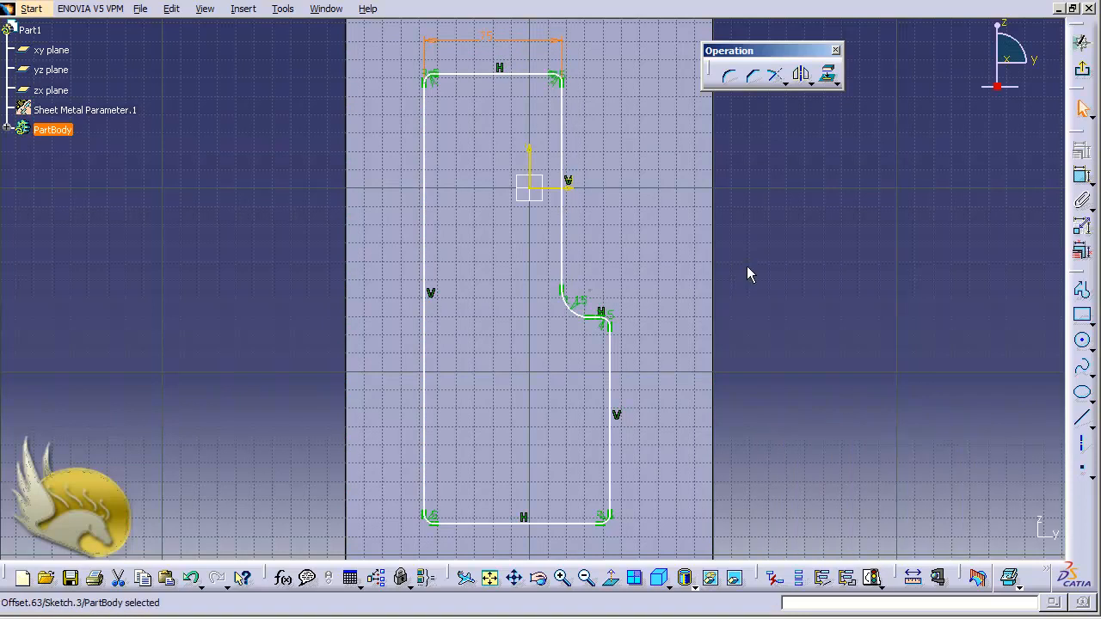
Move the lower right edge outward to about 30 mm from the wall's edge, and dimension the top edge to the horizontal step at 90 mm
click(522, 76)
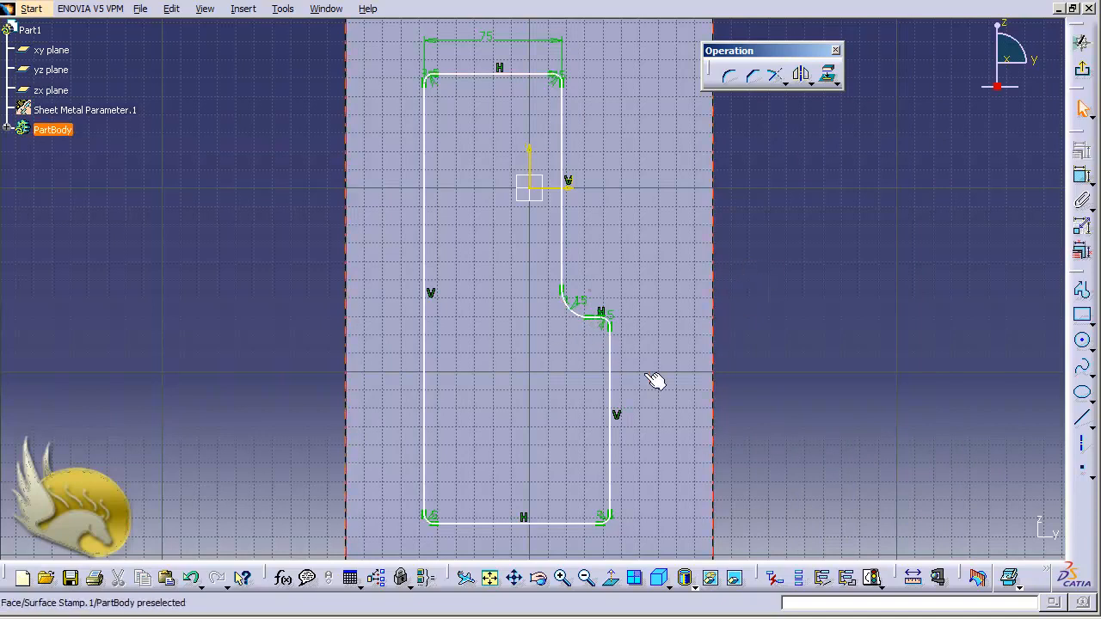
drag(619, 384, 656, 397)
click(629, 316)
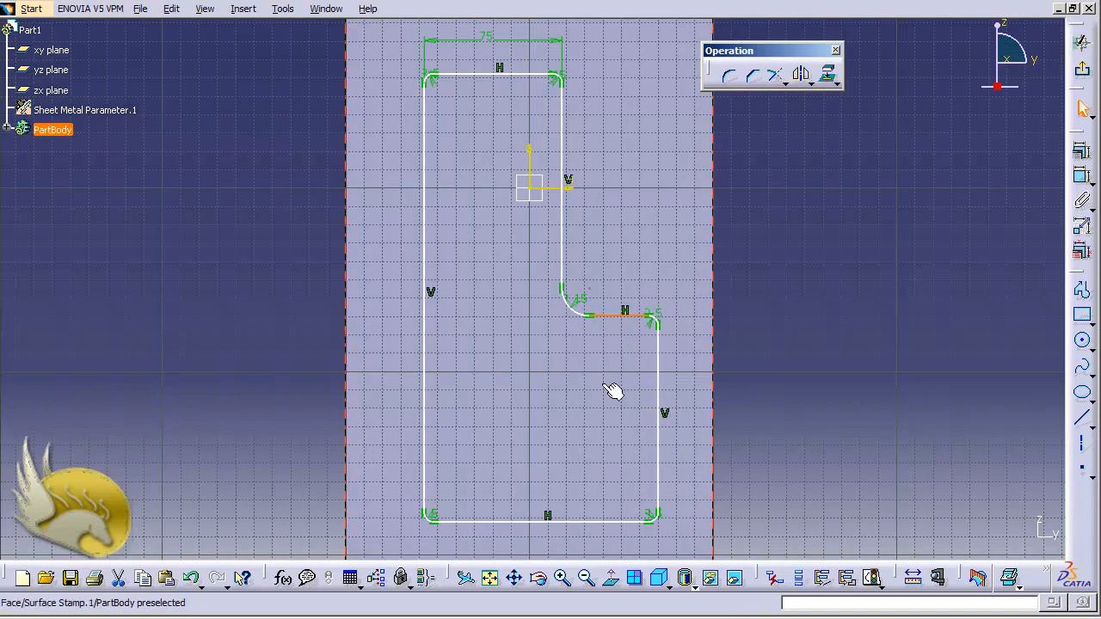
ctrl+click(492, 75)
click(1084, 176)
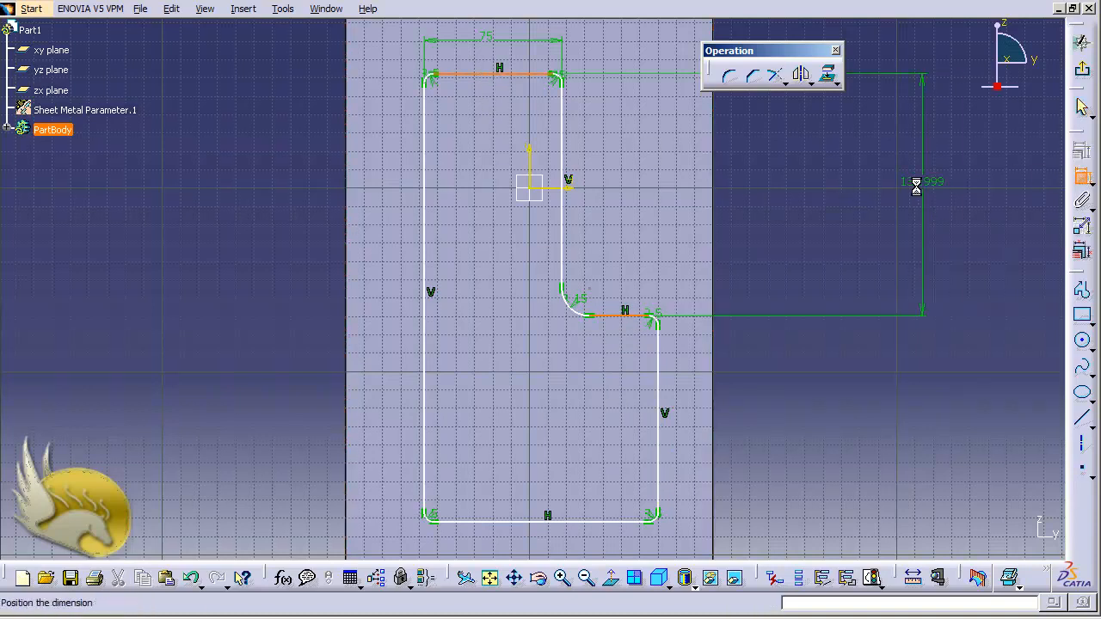
click(809, 195)
double_click(802, 183)
text(90)
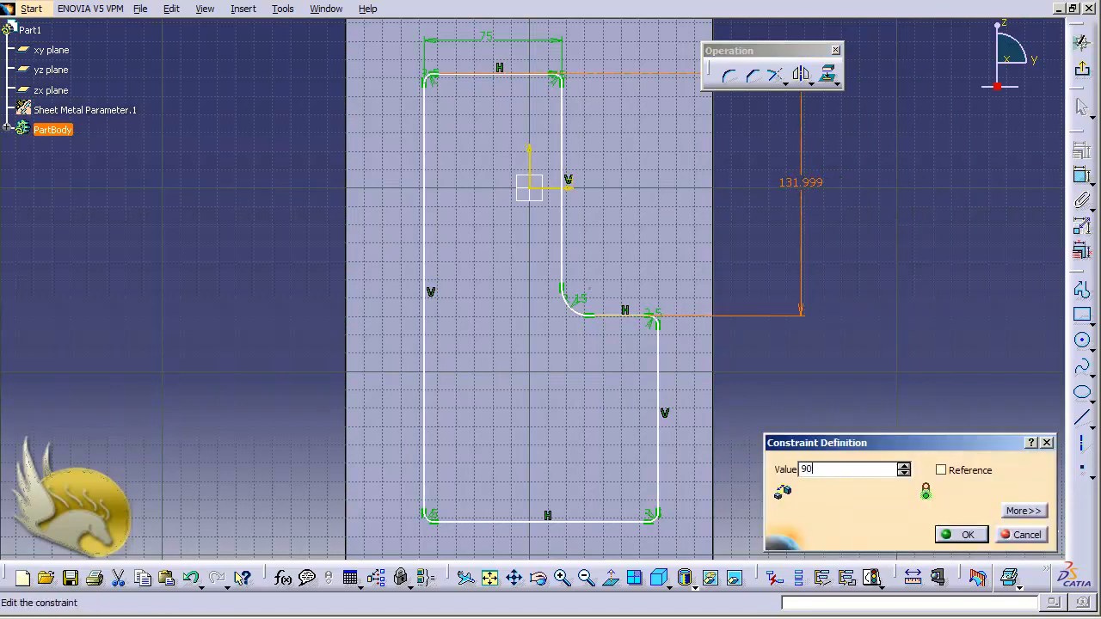
key(Return)
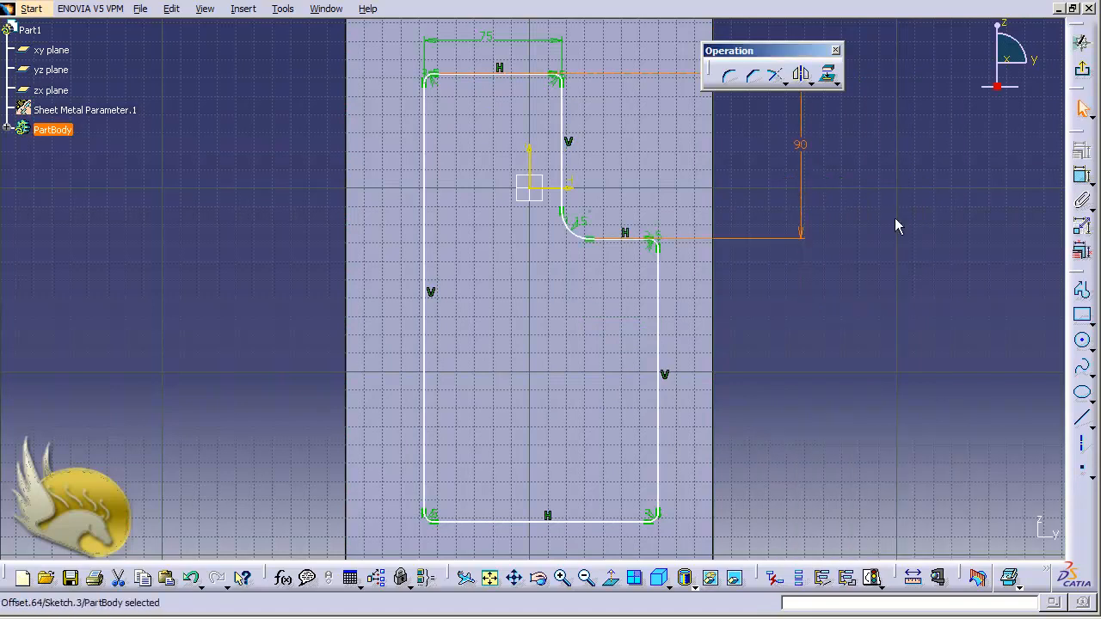
Constrain the profile's horizontal step to lie 60 mm from the sketch's horizontal axis
click(628, 244)
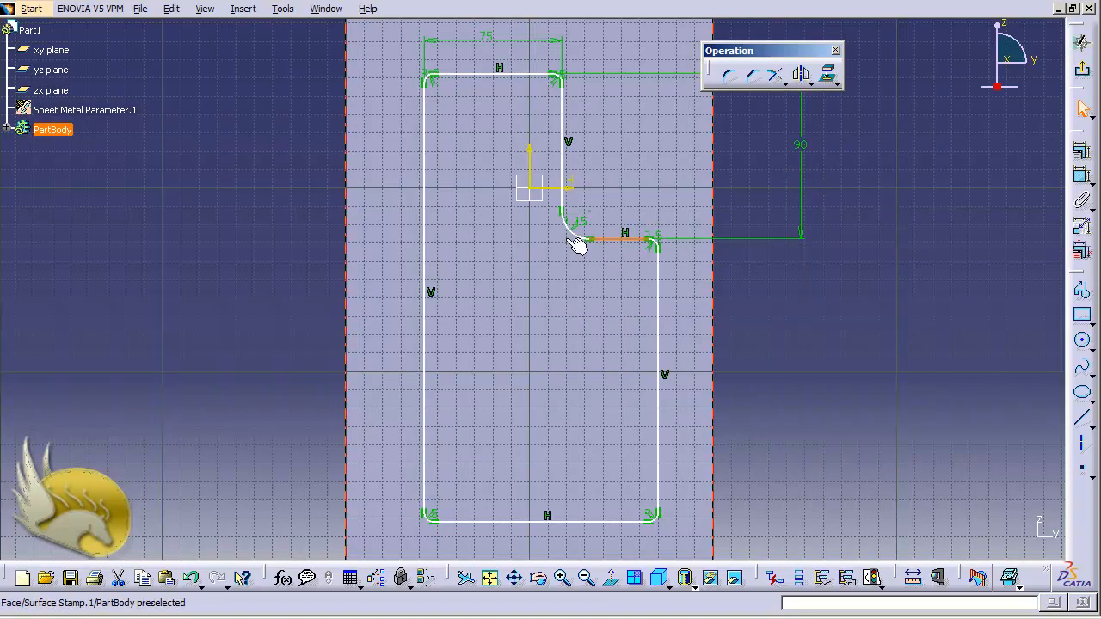
ctrl+click(561, 190)
click(1083, 175)
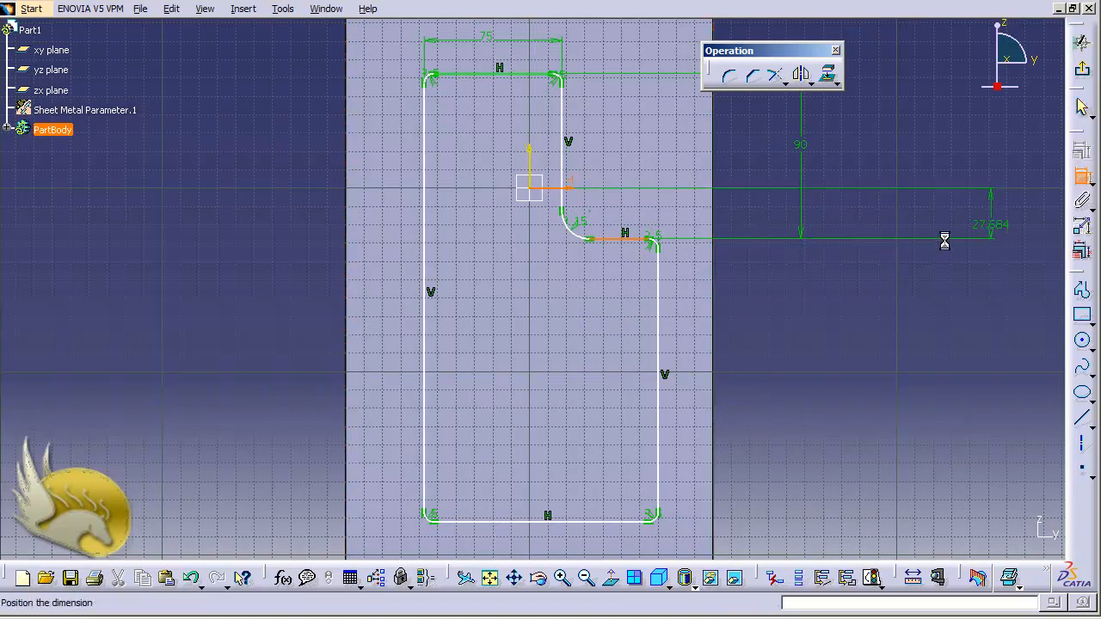
click(854, 235)
double_click(852, 228)
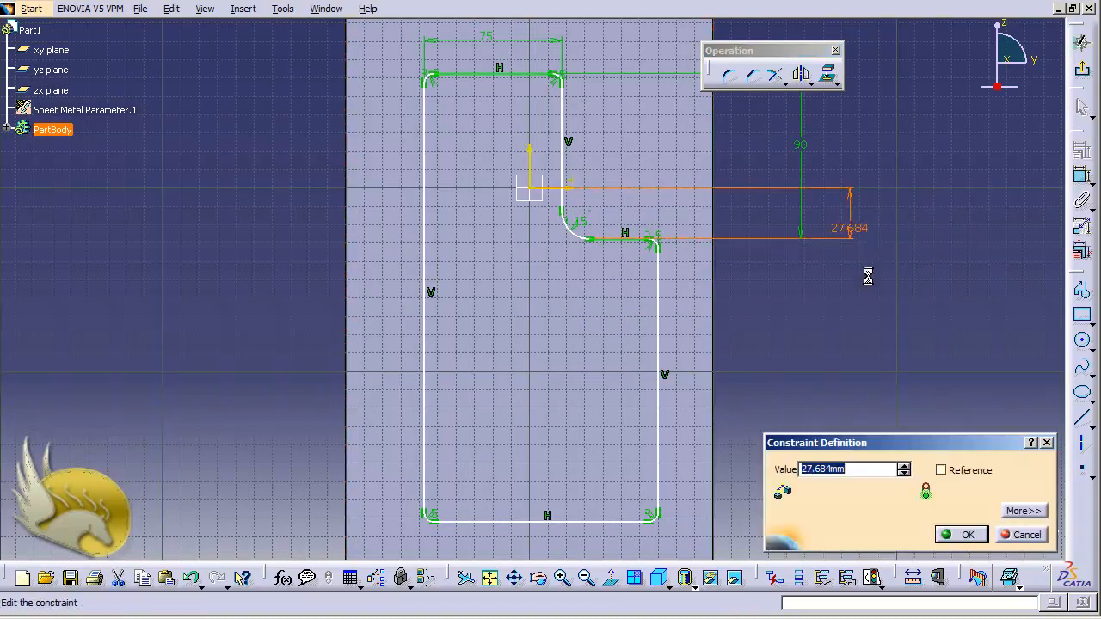
text(60)
key(Return)
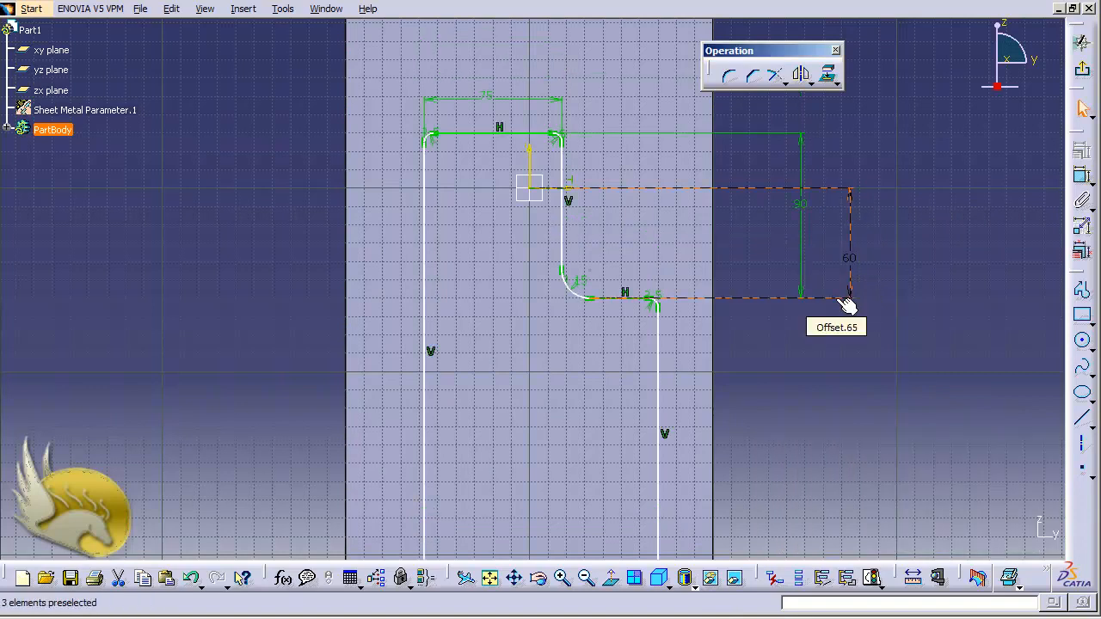
click(799, 366)
Constrain the profile's bottom edge 10 mm from the wall's bottom edge, swapping the location so it lies inside the wall
scroll(800, 366, up, 3)
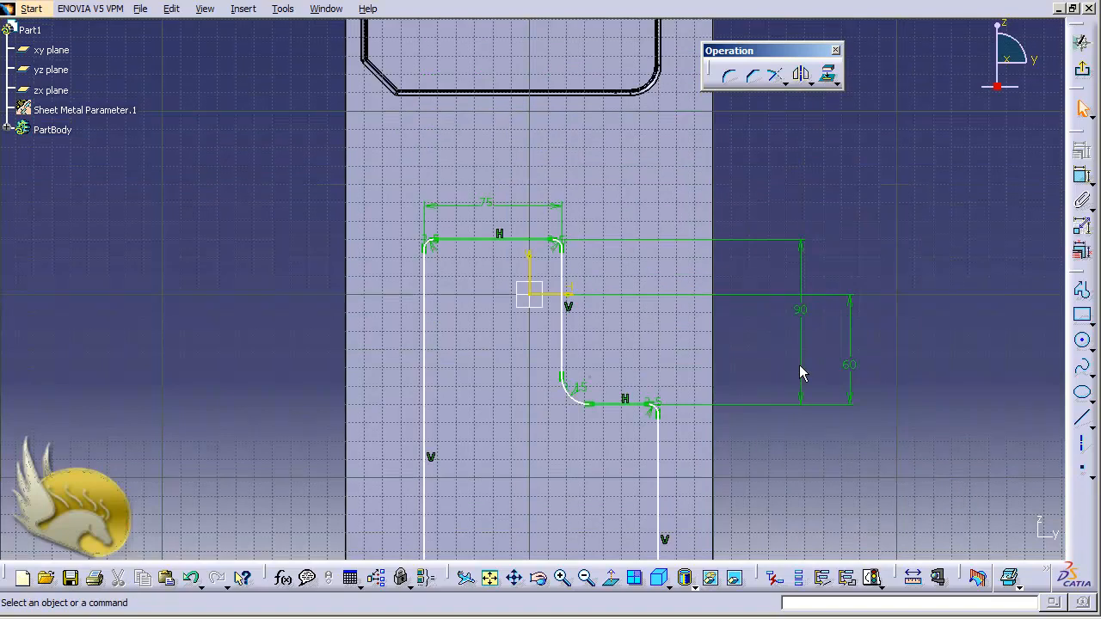
scroll(800, 373, down, 6)
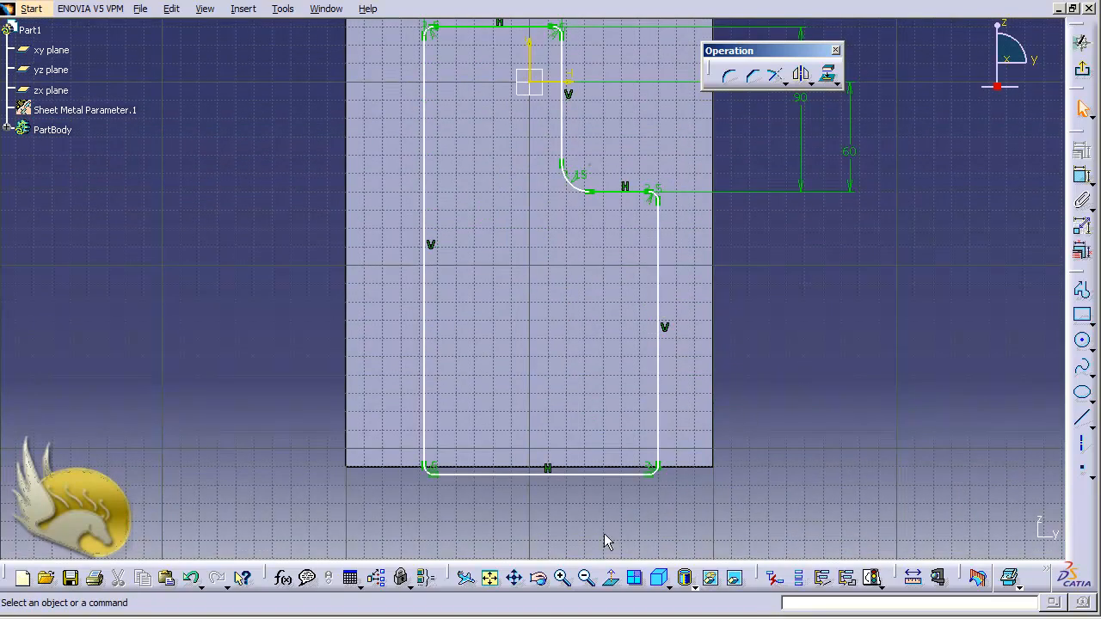
click(605, 483)
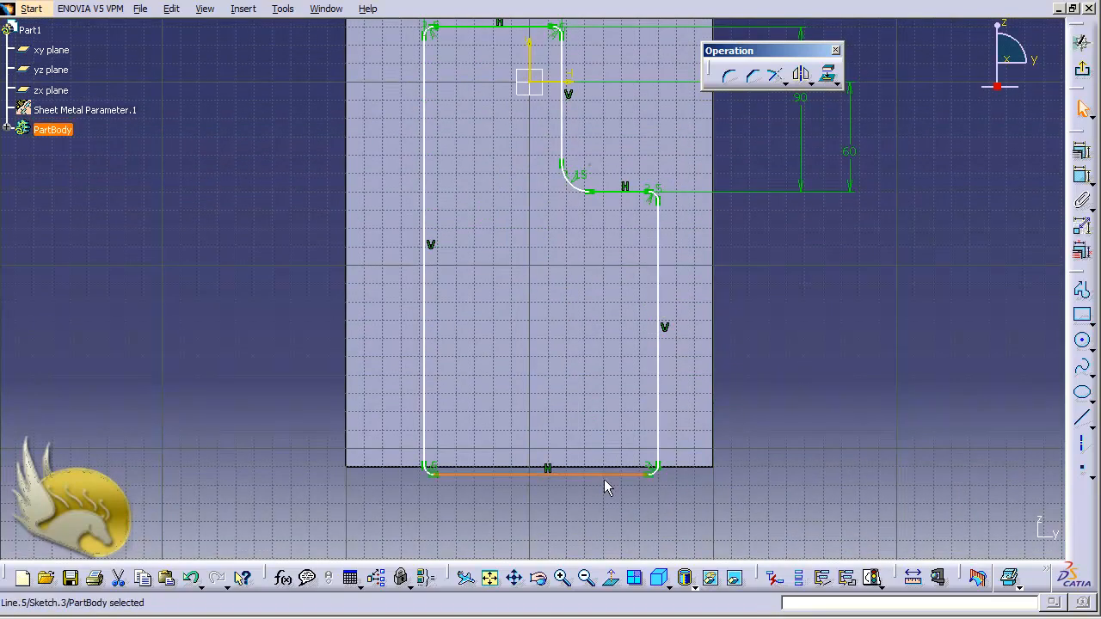
ctrl+click(685, 481)
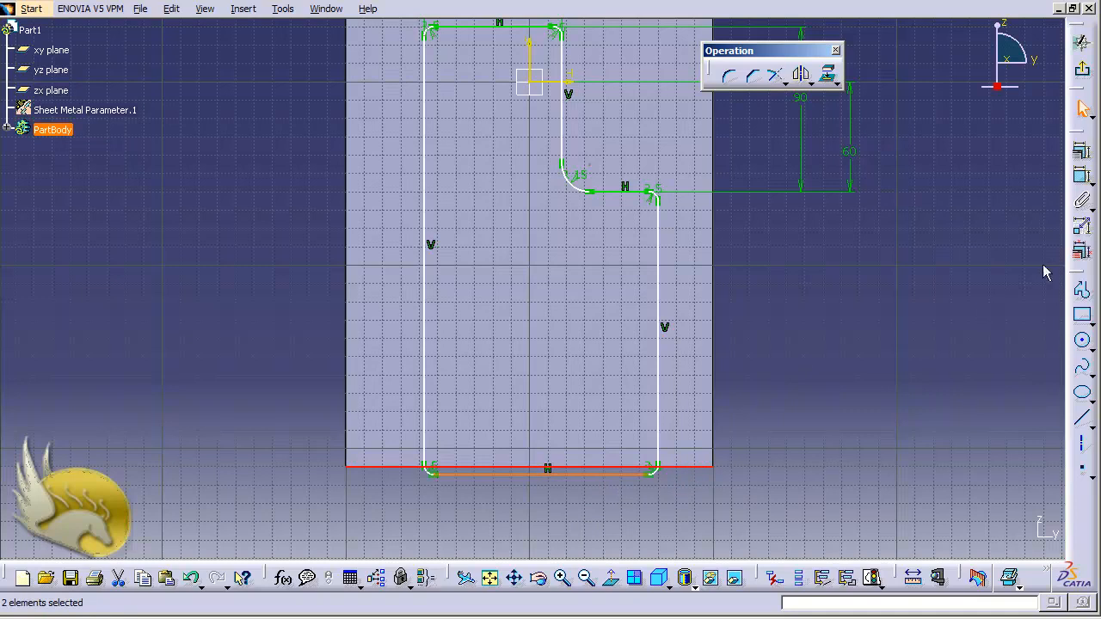
click(1083, 176)
click(835, 430)
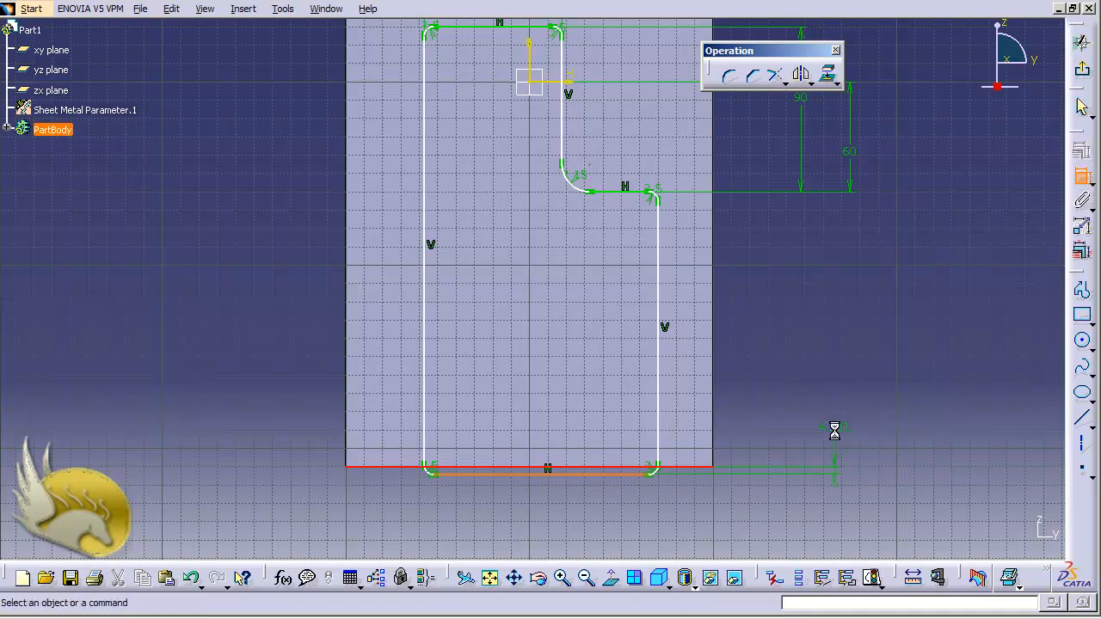
double_click(837, 427)
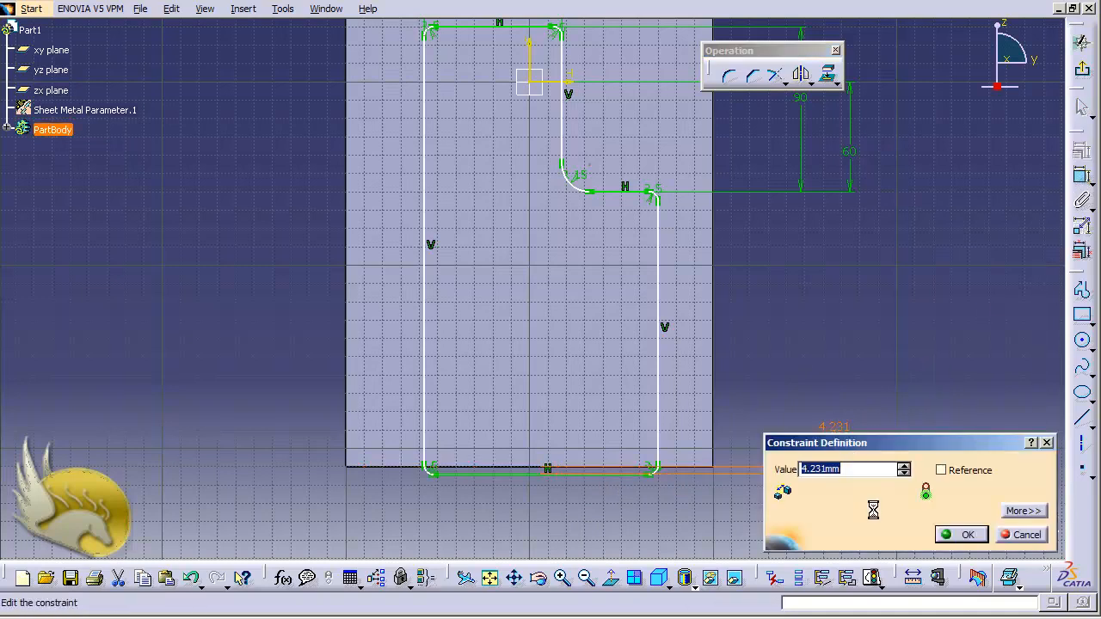
text(10)
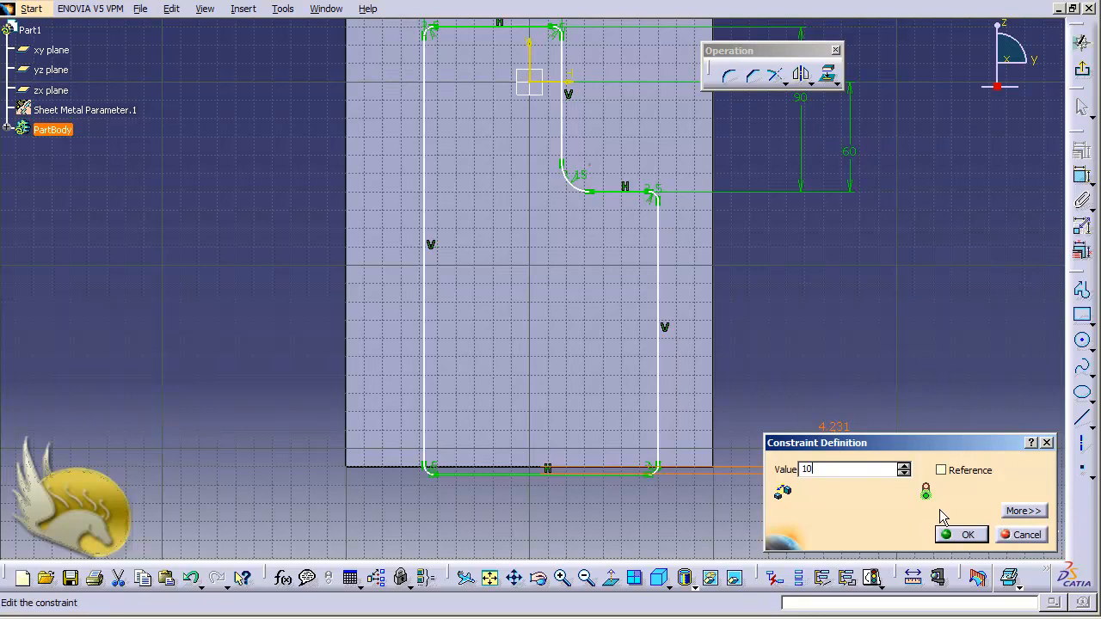
click(1022, 511)
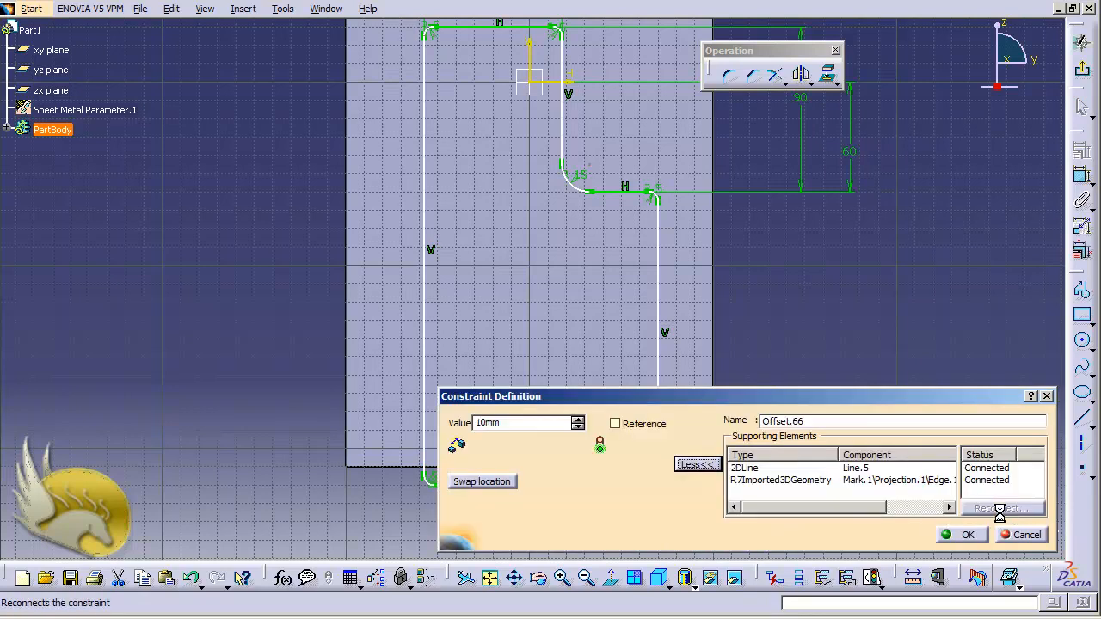
click(503, 481)
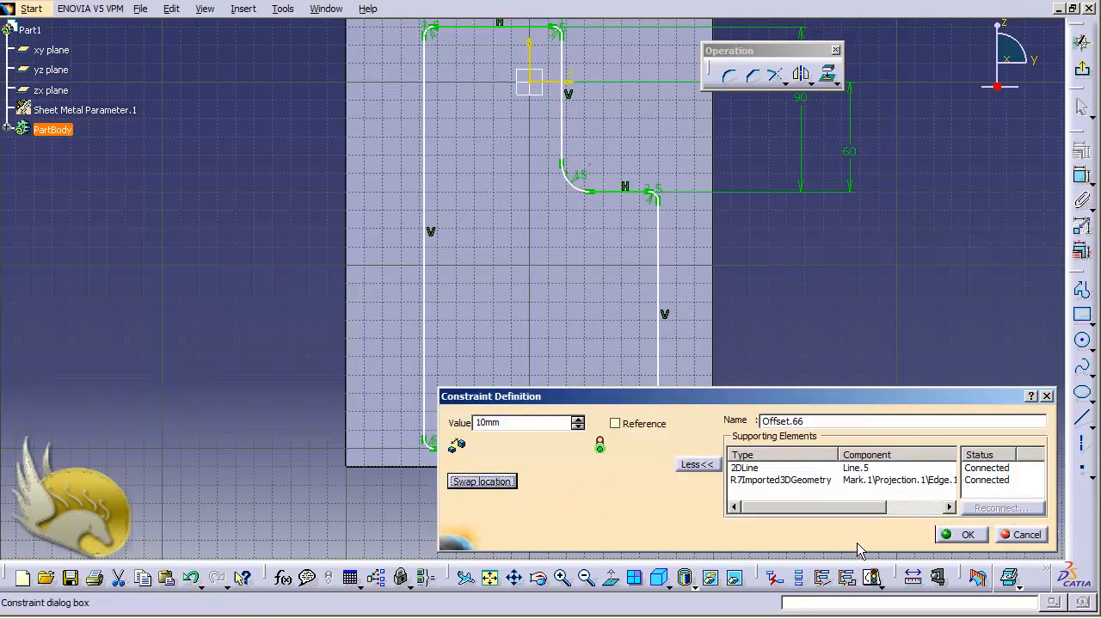
click(960, 535)
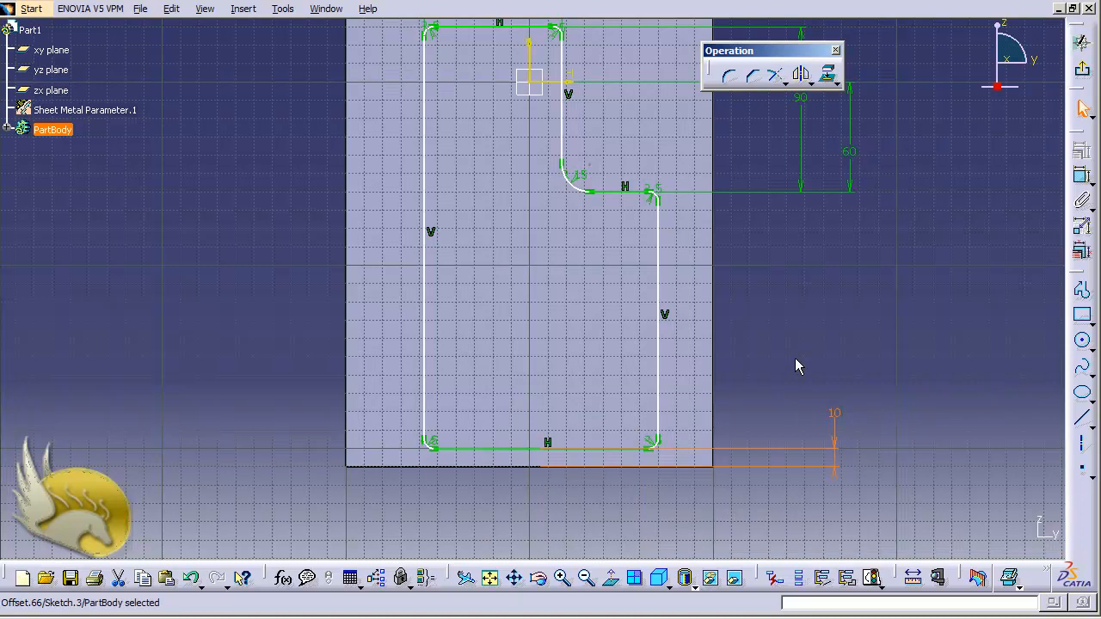
Constrain the profile's long left edge to lie 10 mm from the wall's left edge
click(425, 375)
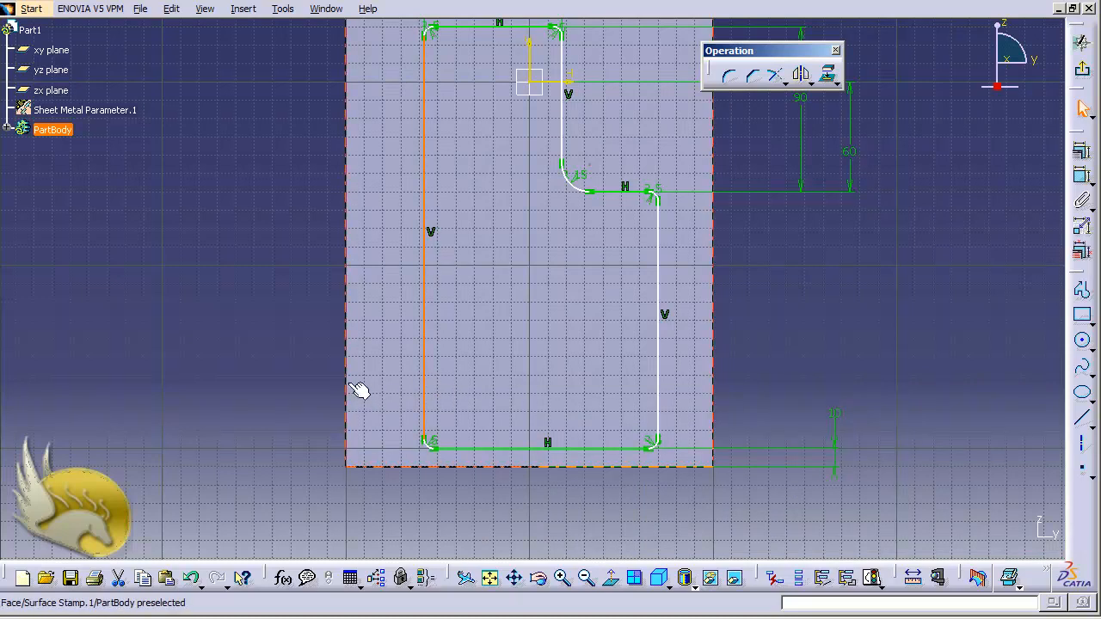
ctrl+click(354, 389)
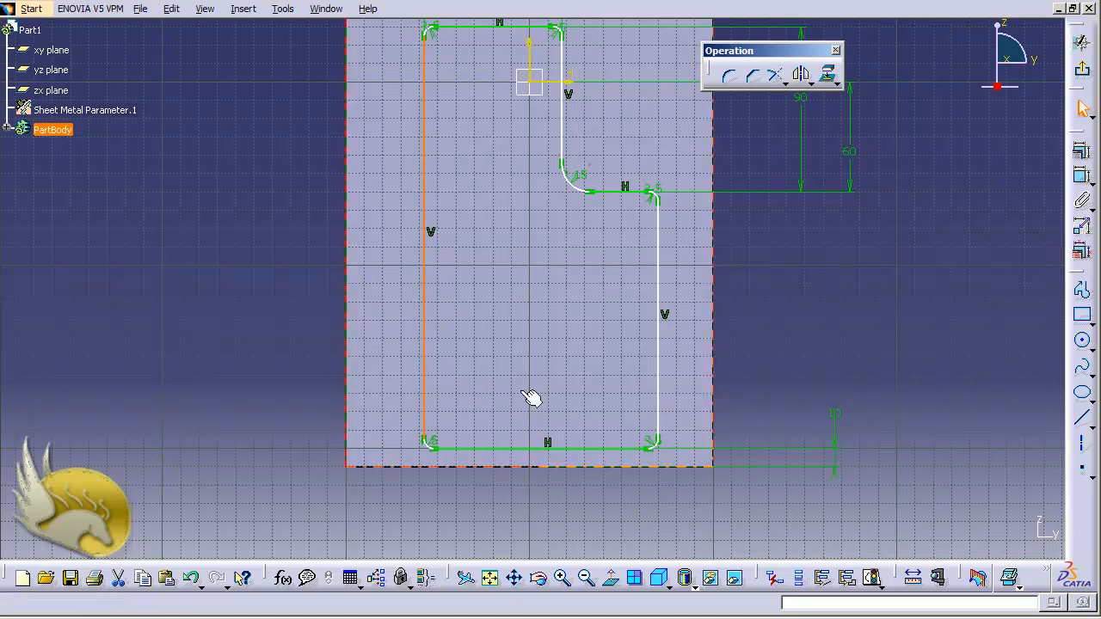
click(1083, 176)
click(369, 501)
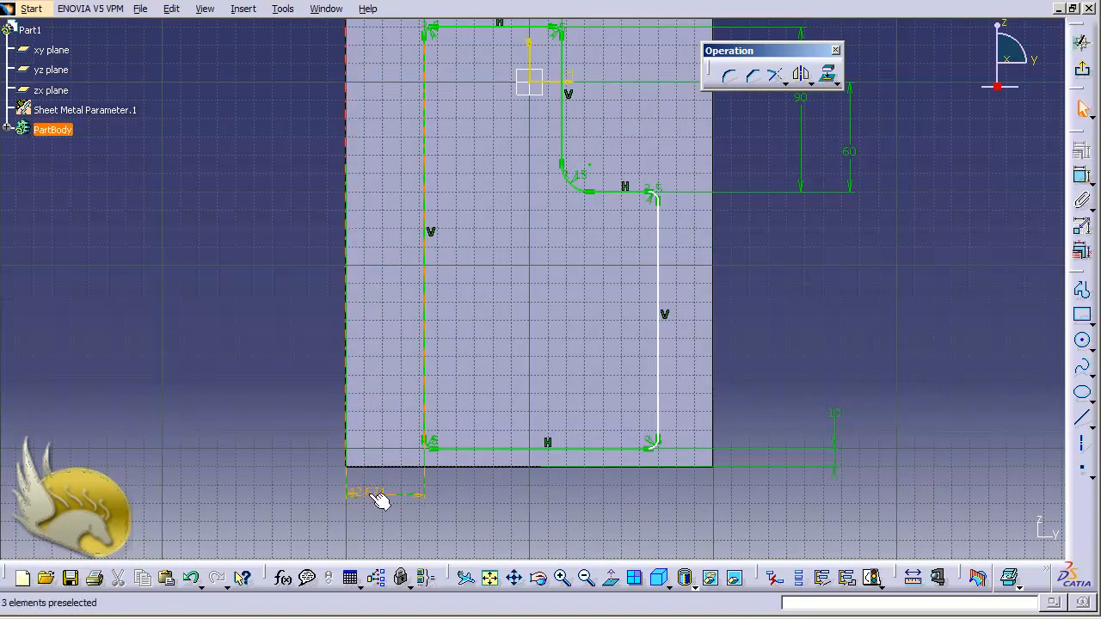
double_click(382, 506)
text(10)
key(Return)
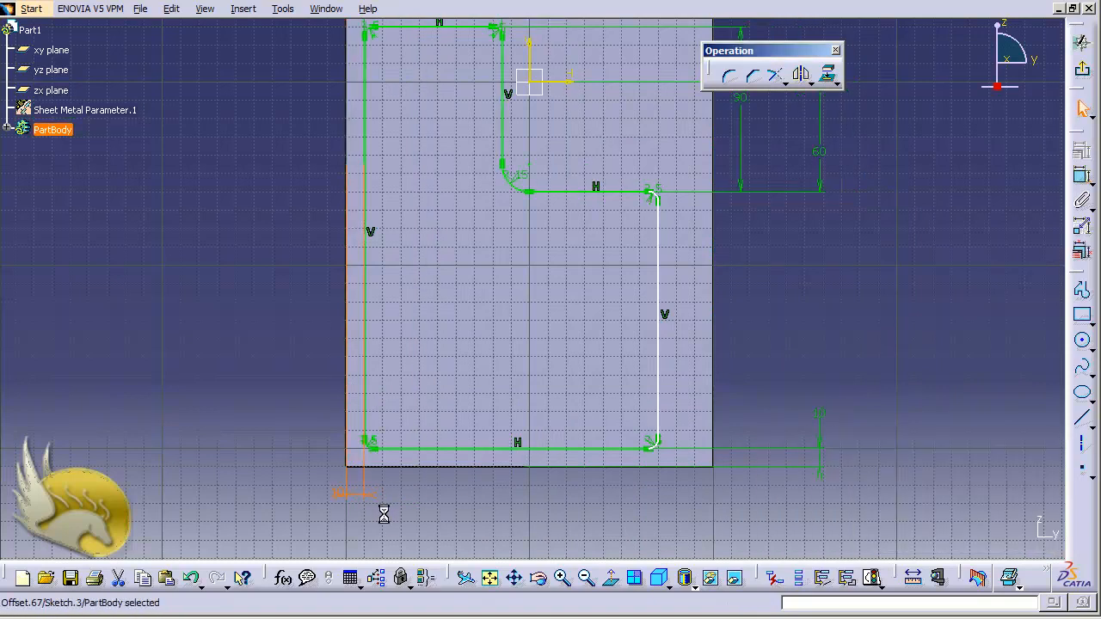
Constrain the profile's lower right edge to lie 75 mm from the wall's right edge
click(659, 408)
ctrl+click(713, 400)
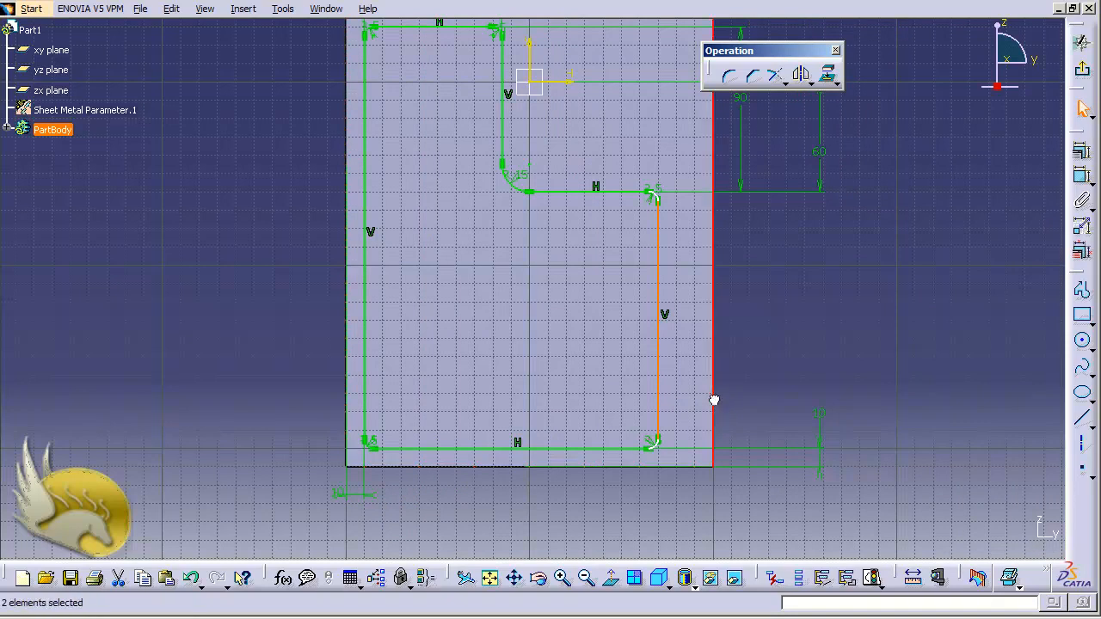
click(1083, 225)
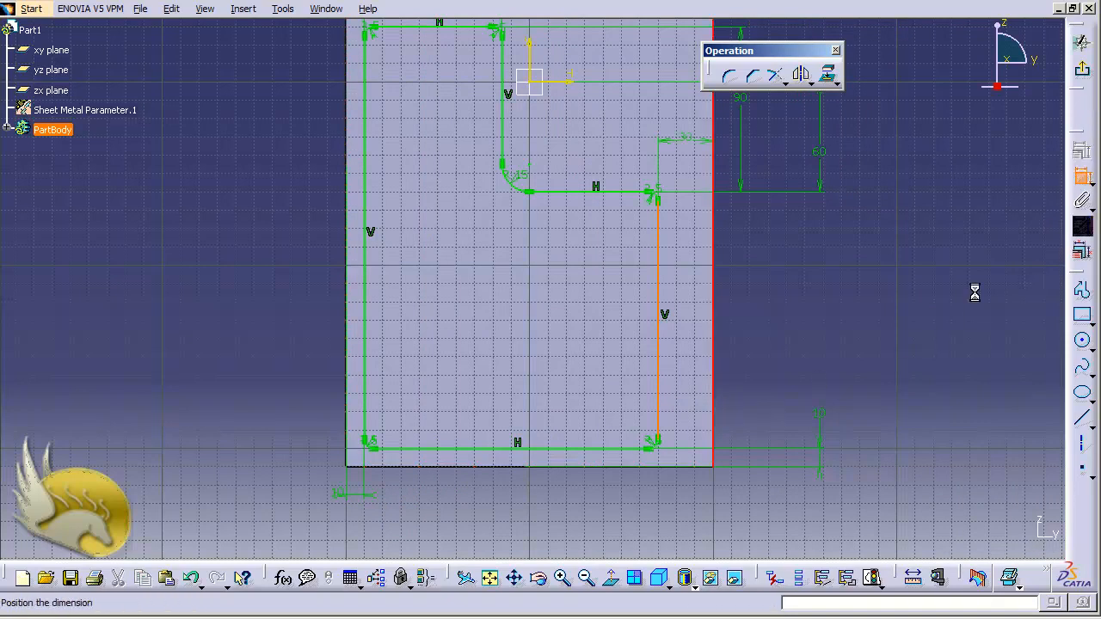
click(695, 495)
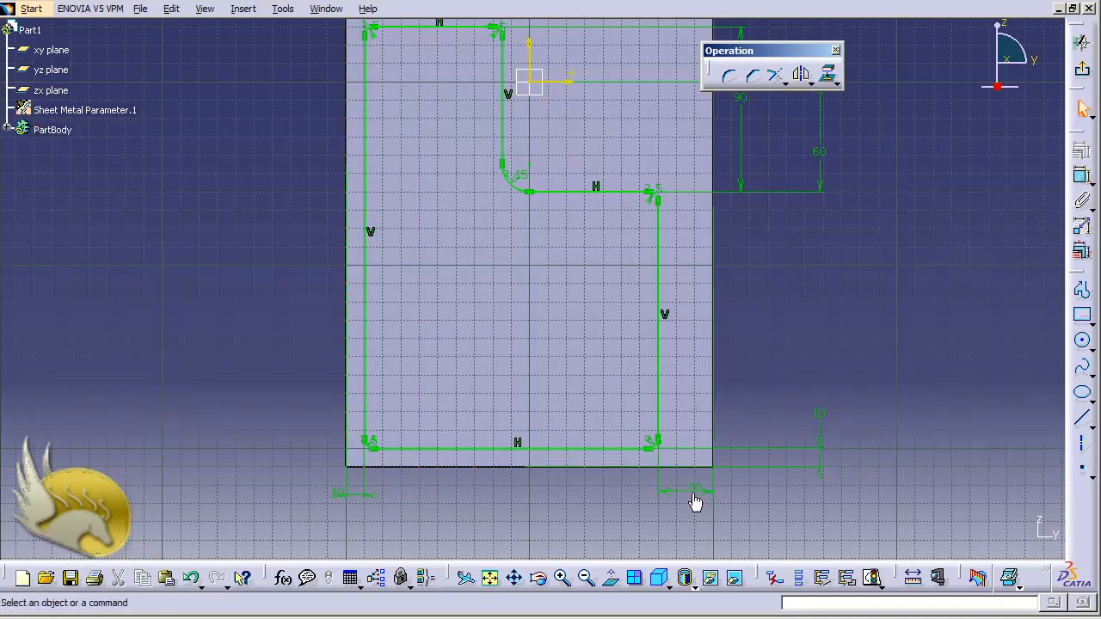
double_click(694, 497)
text(75)
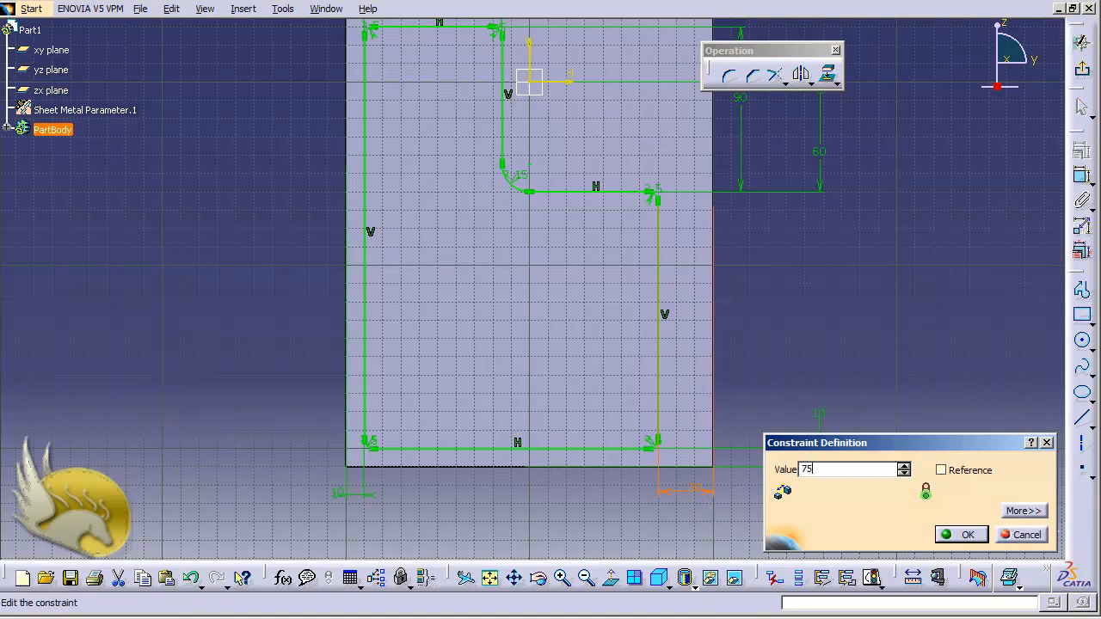
key(Return)
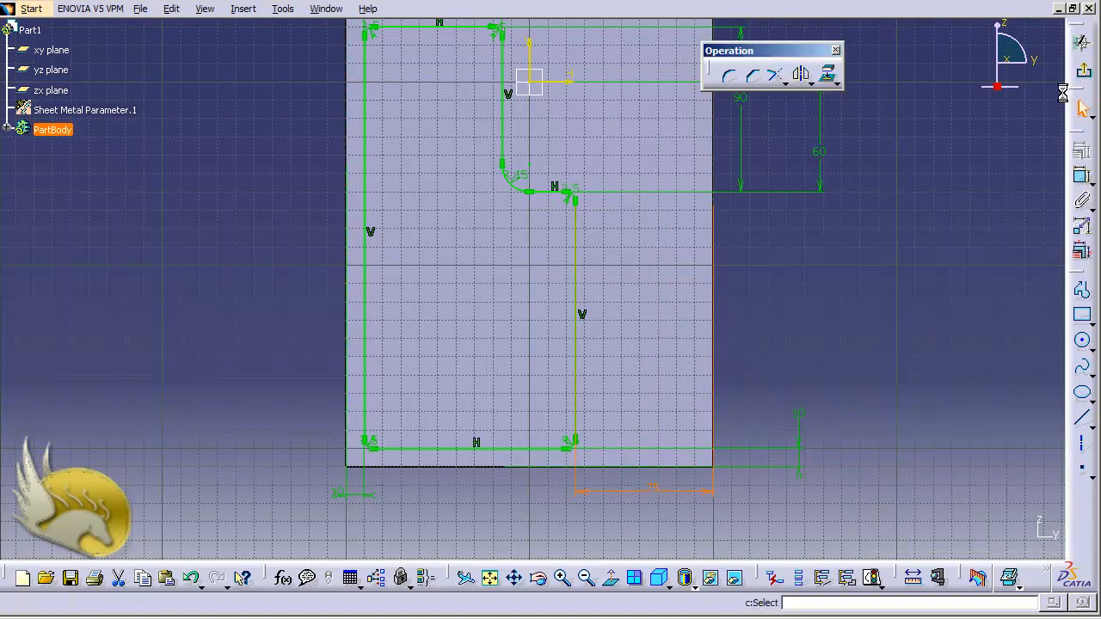
Exit the finished profile sketch and return to the 3D sheet metal part
click(1082, 42)
click(809, 312)
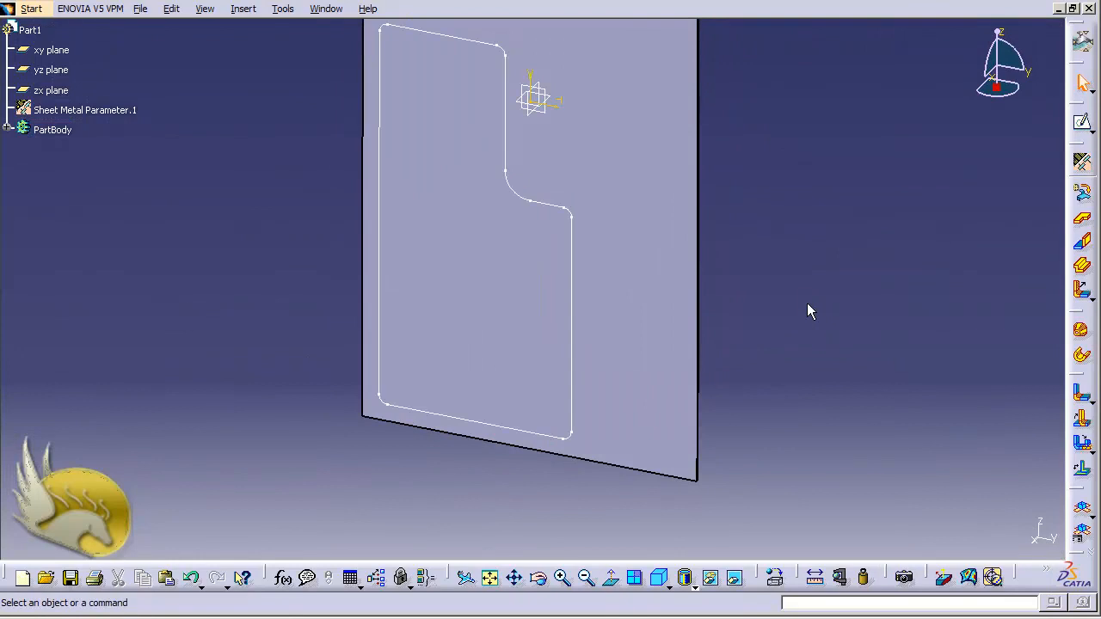
ctrl+scroll(807, 303, down, 3)
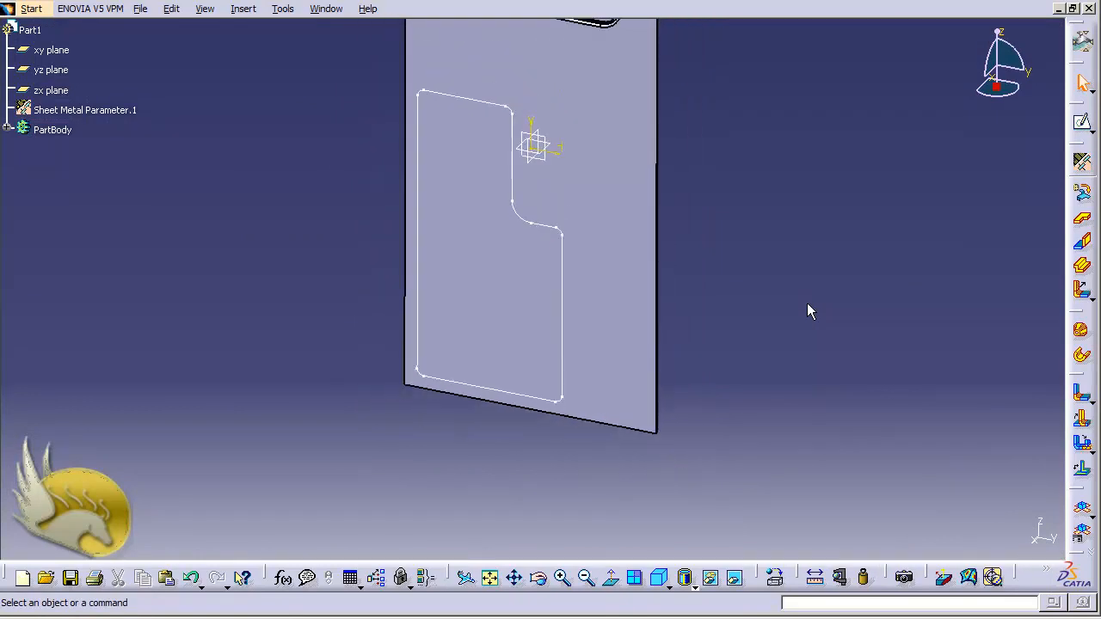
Start a surface stamp on the base wall with its angle set to 90 degrees and its height to 12 mm
scroll(807, 303, up, 2)
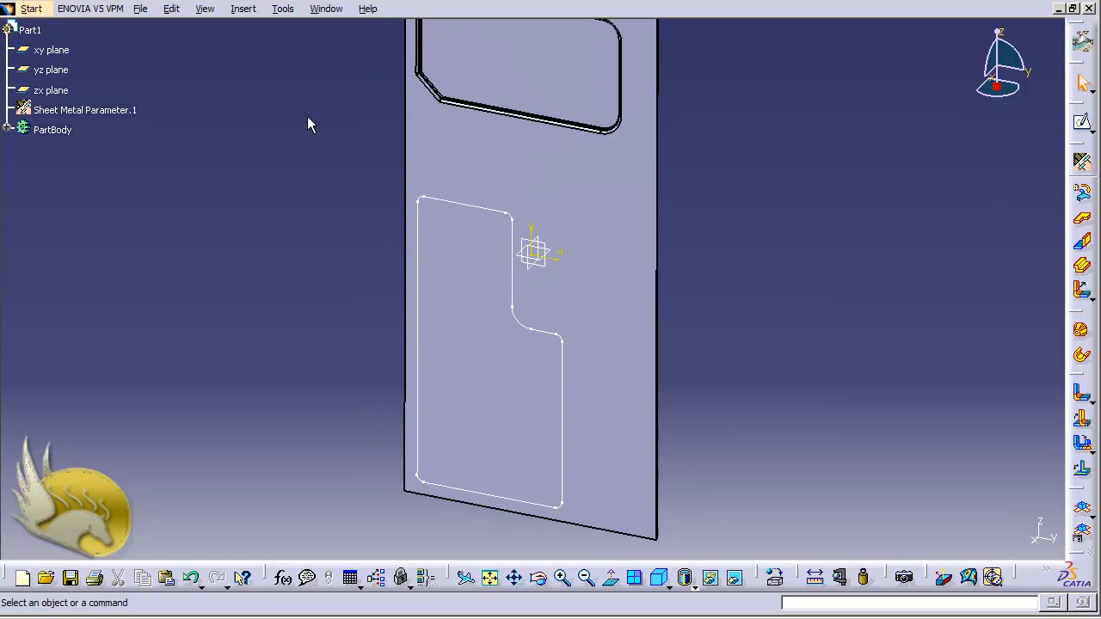
click(241, 11)
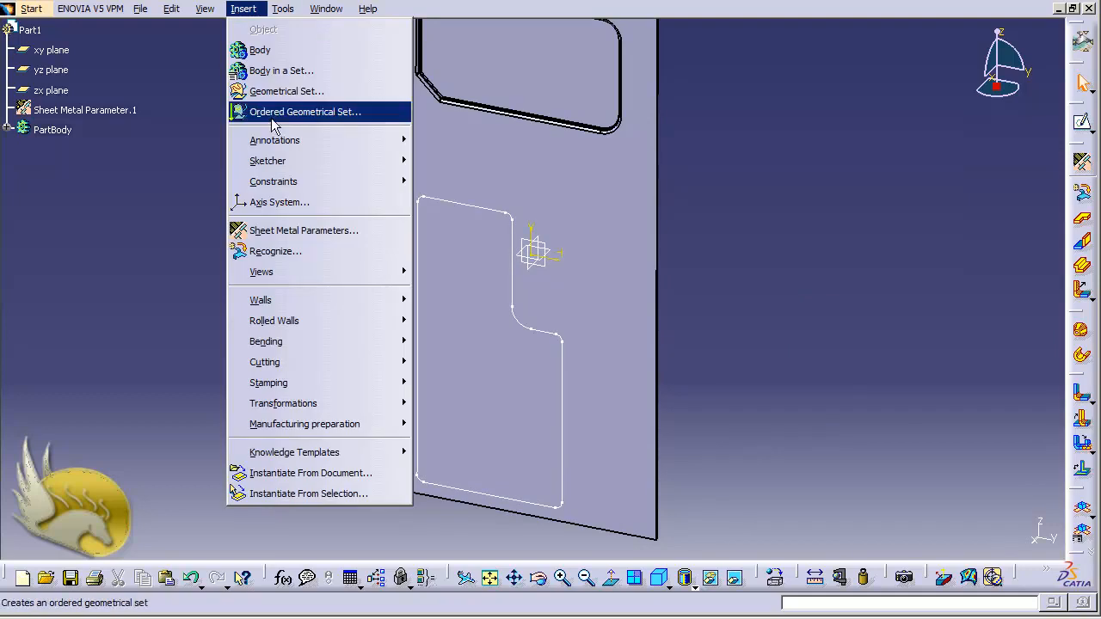
mouse_move(379, 383)
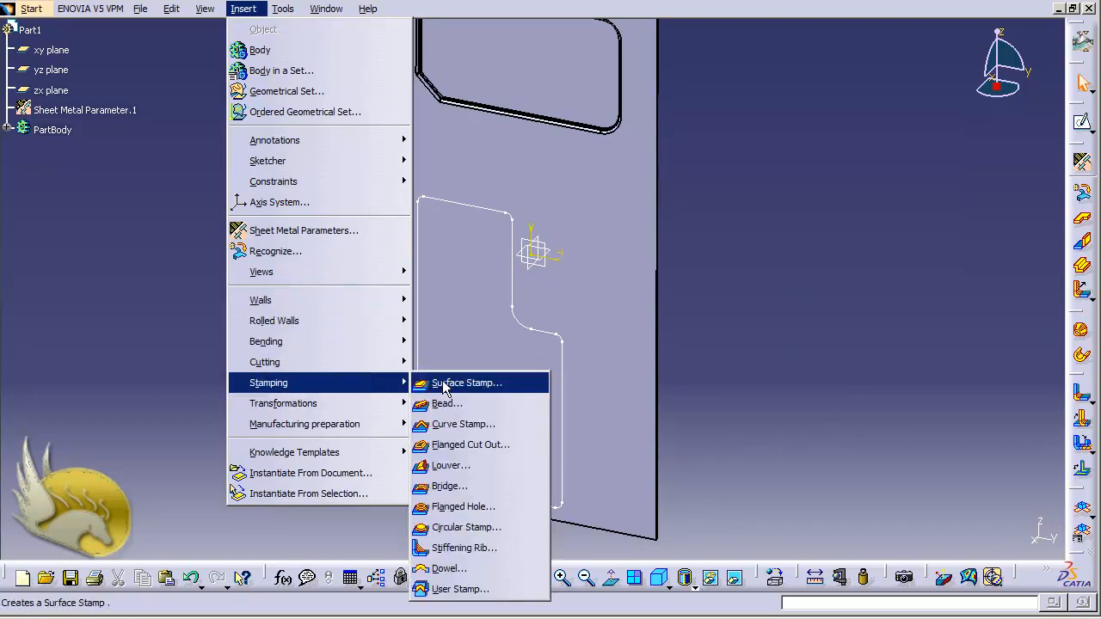
click(456, 383)
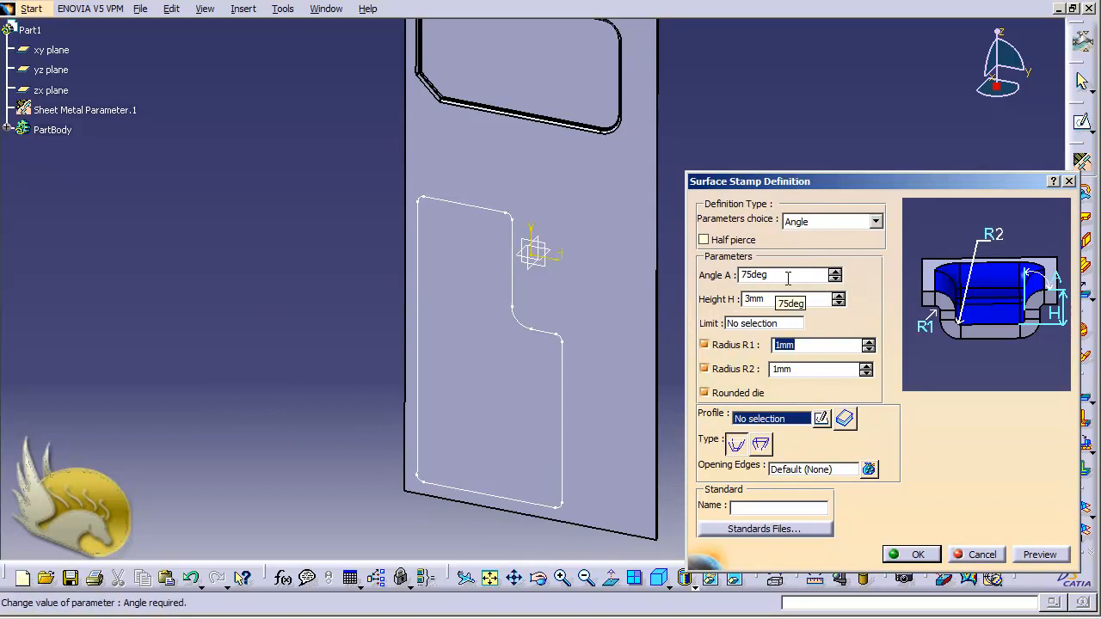
double_click(773, 276)
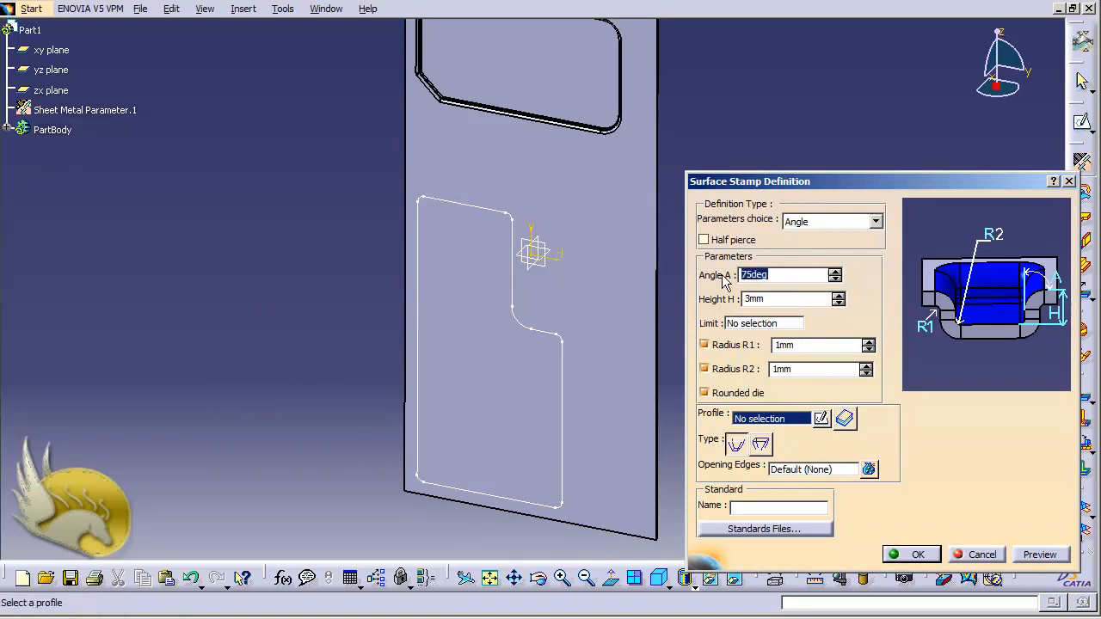
text(90)
key(Tab)
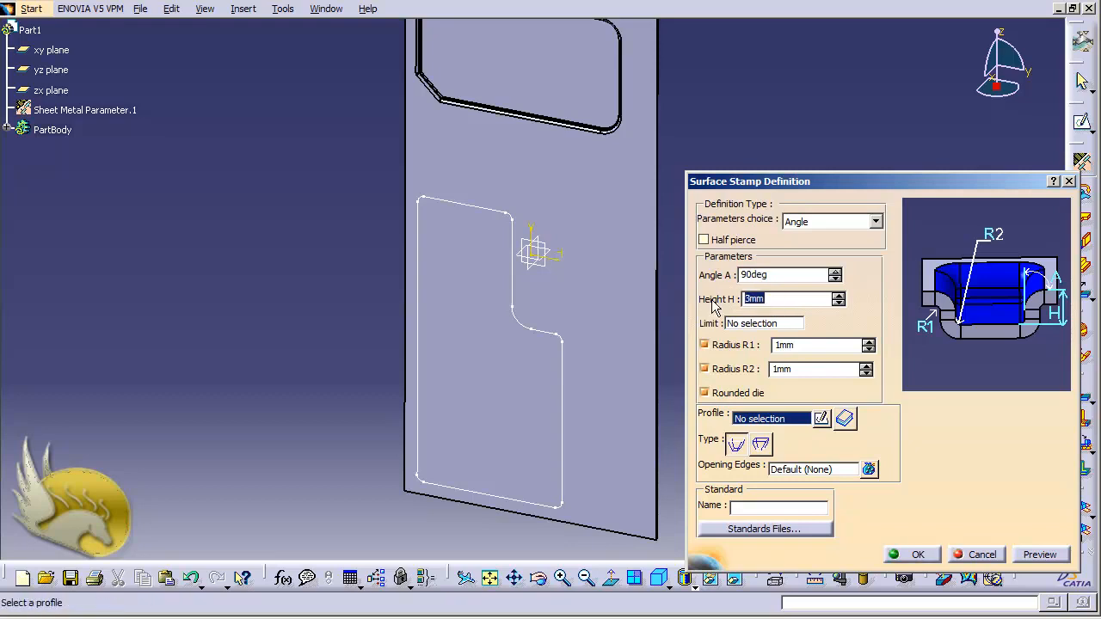
text(12)
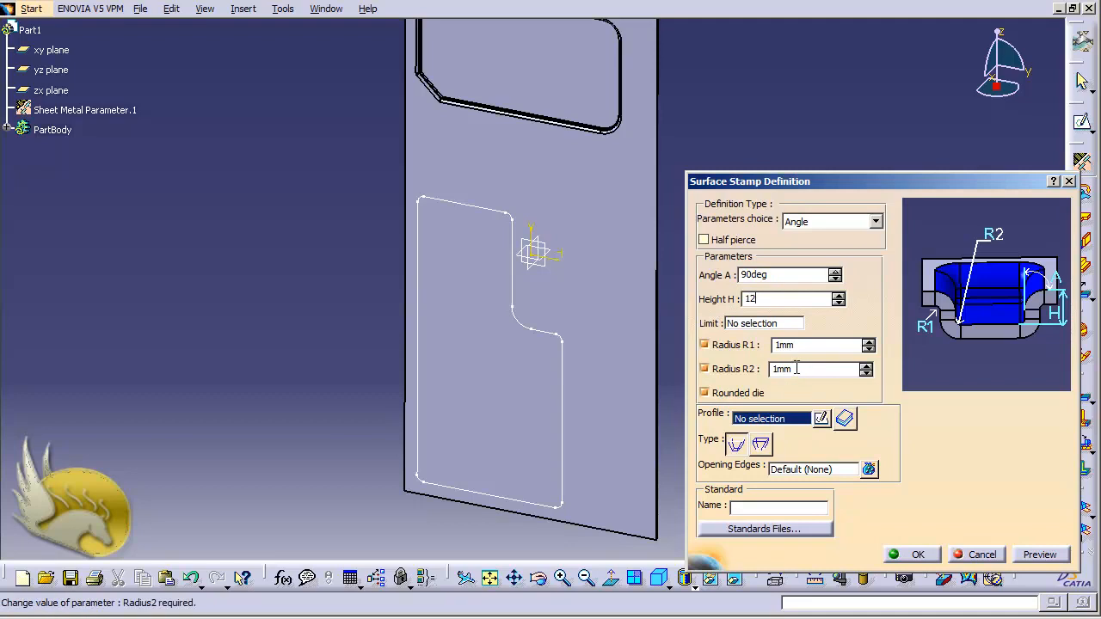
click(1036, 555)
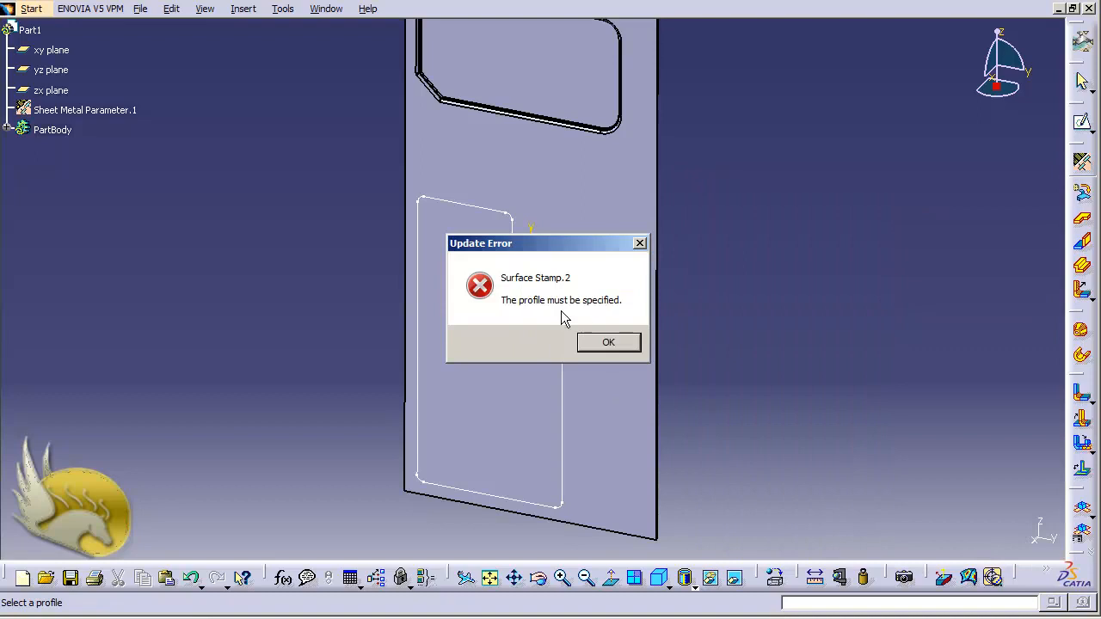
click(609, 342)
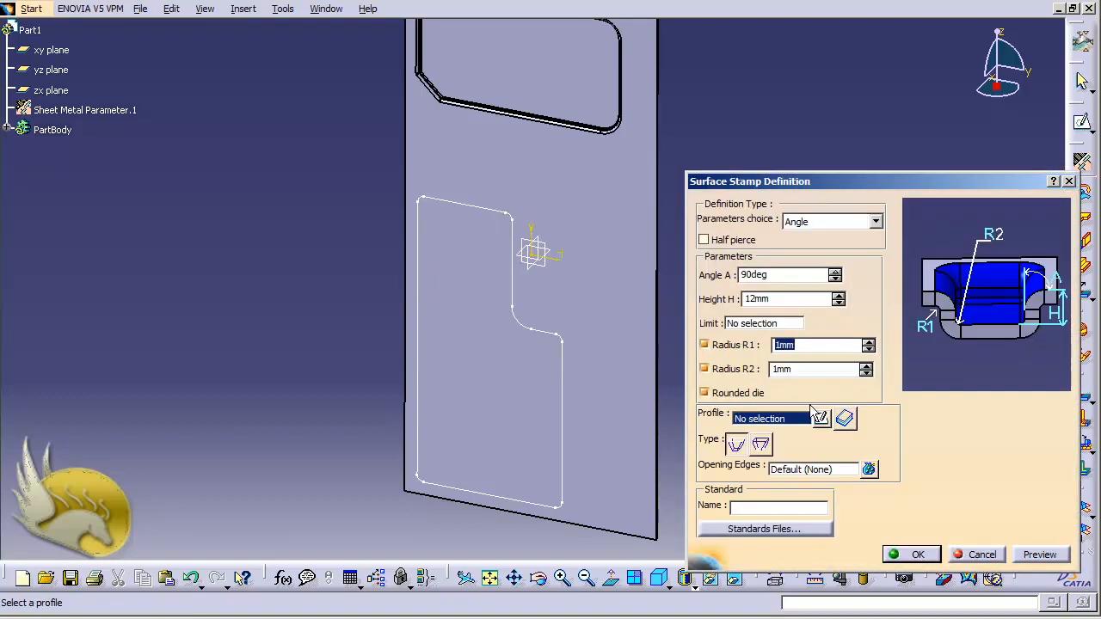
Use the rounded L-shaped sketch on the wall's lower half as the stamp profile, preview it and create the surface stamp
click(570, 381)
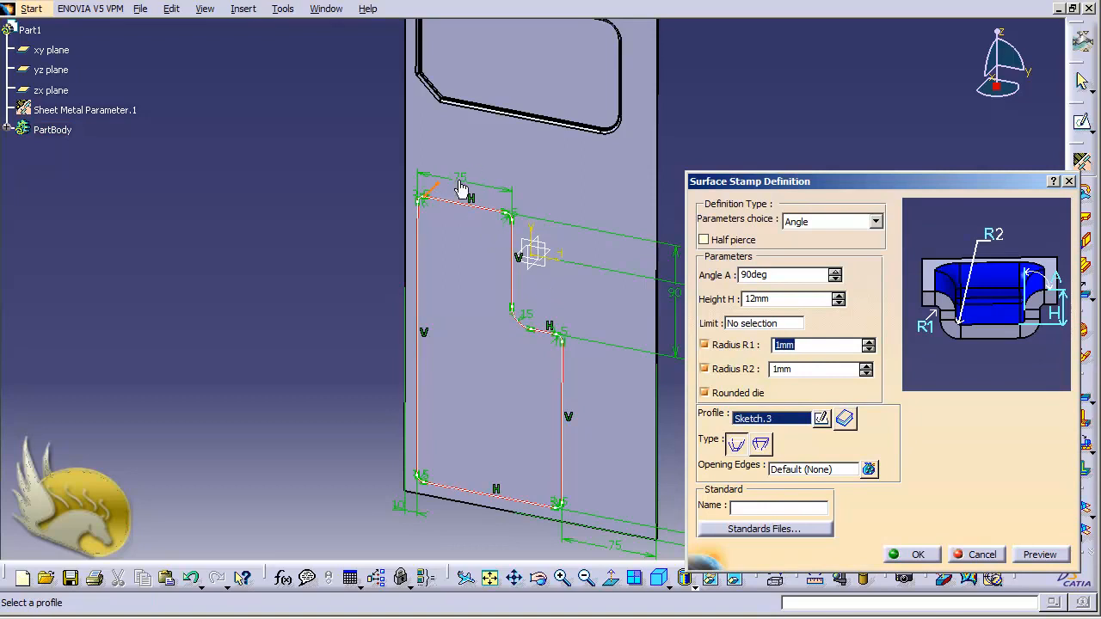
click(1019, 555)
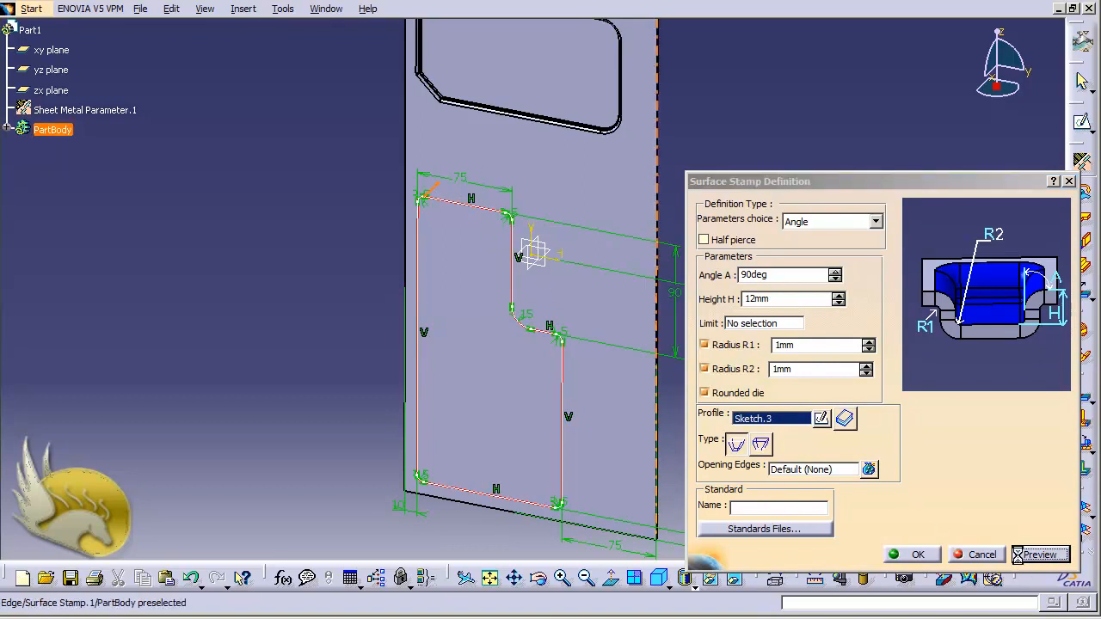
click(914, 554)
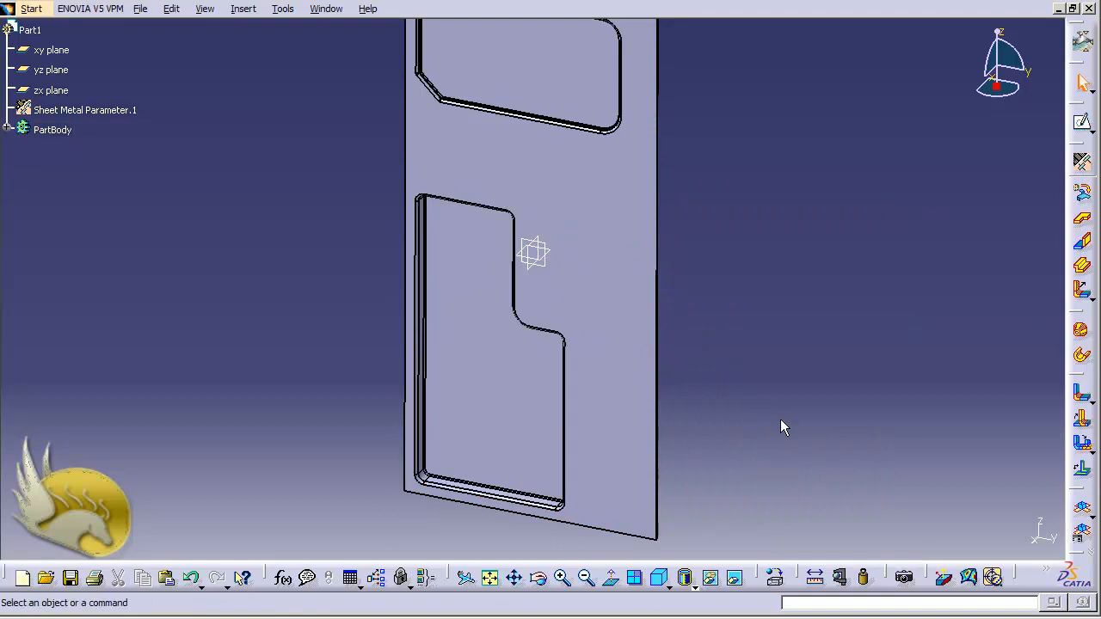